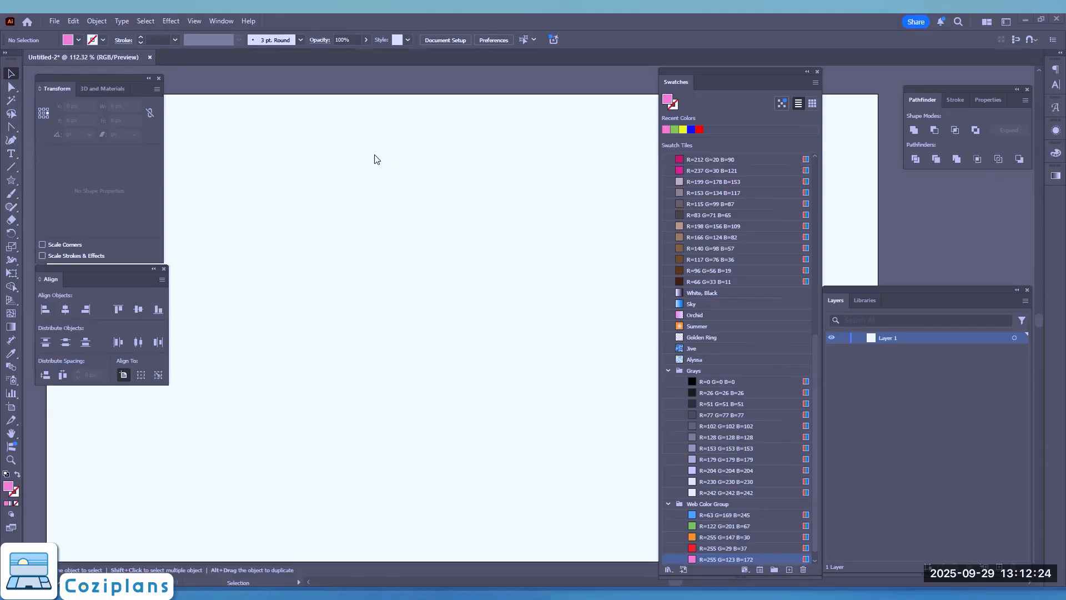
left_click_drag(469, 463, 830, 347)
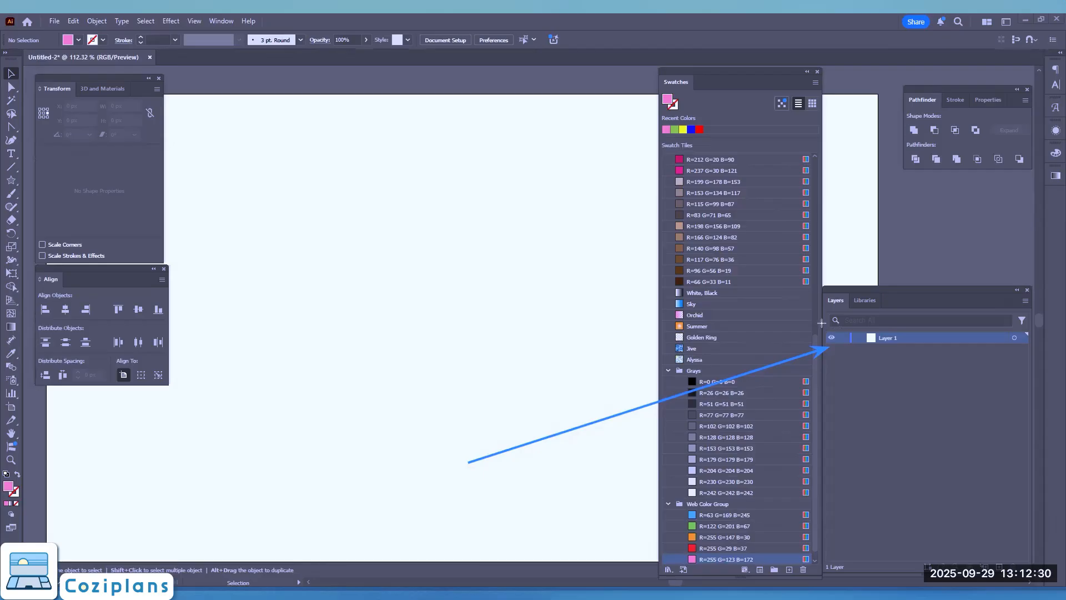
mouse_move(821, 322)
left_mouse_down()
mouse_move(1011, 361)
mouse_move(1034, 355)
left_mouse_up()
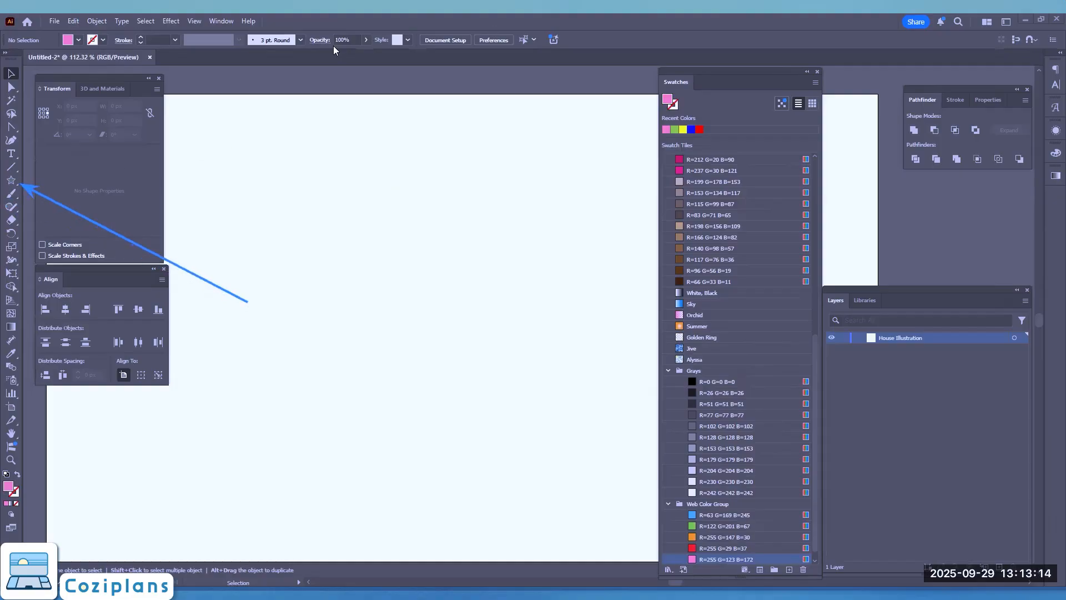
Create a rectangle 300 px wide and 200 px high near the middle of the artboard
left_click(11, 182)
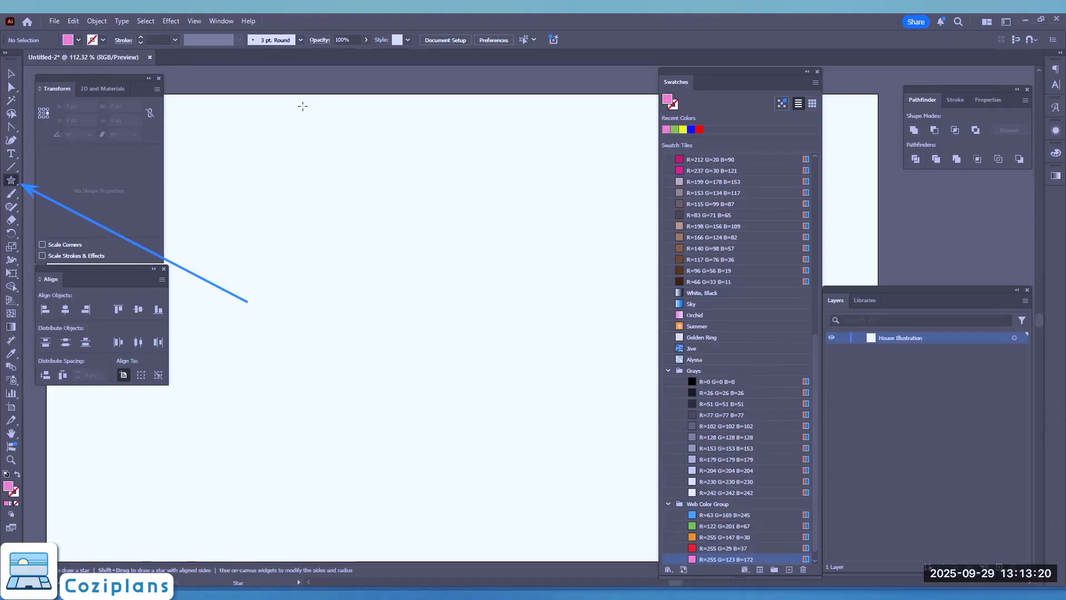
left_click(12, 182)
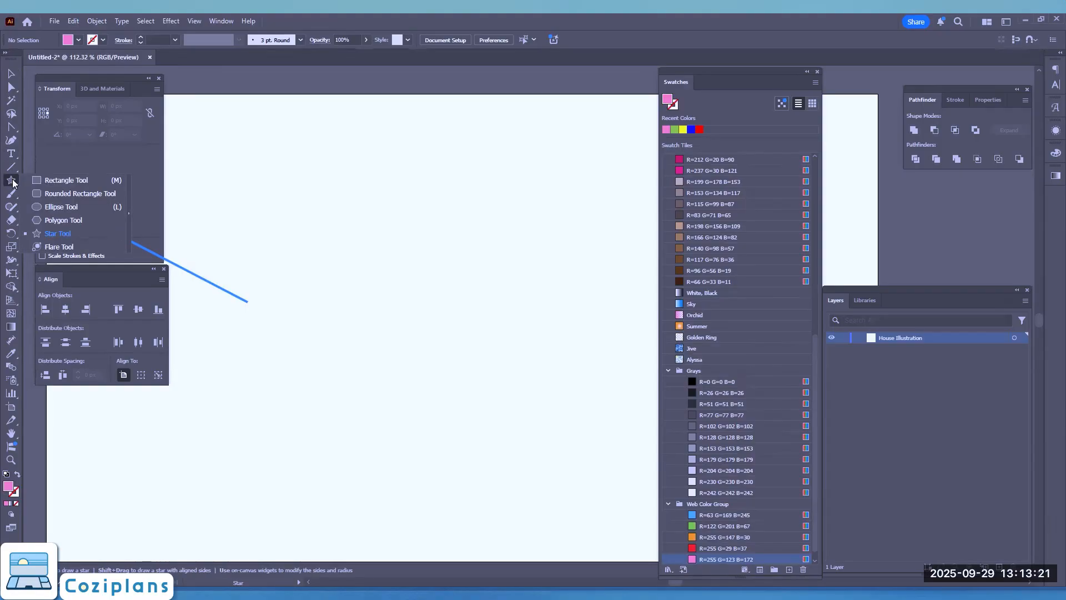
left_click(60, 179)
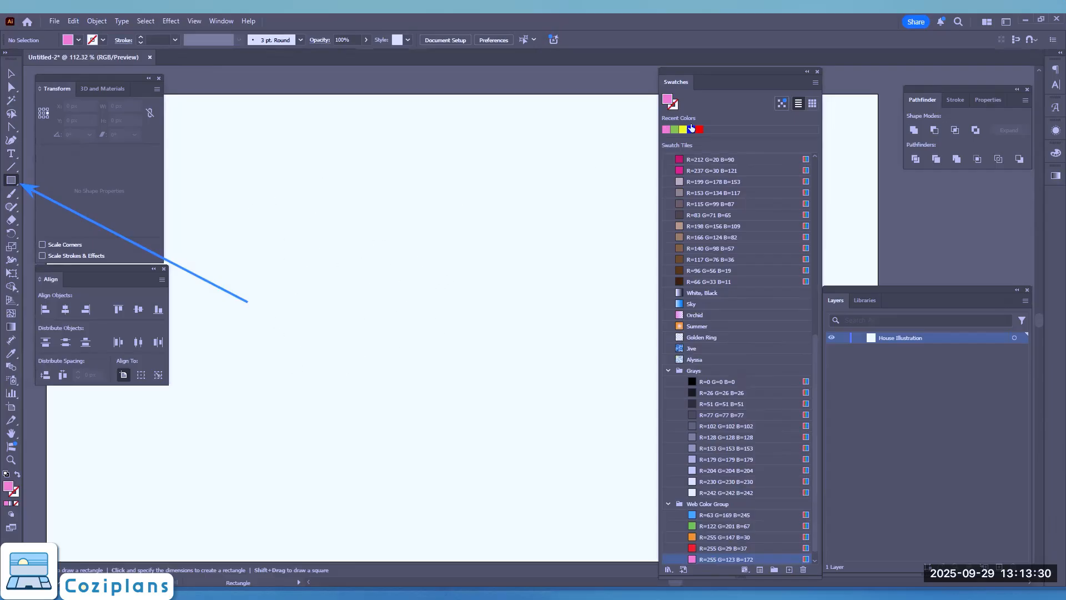
left_click(372, 306)
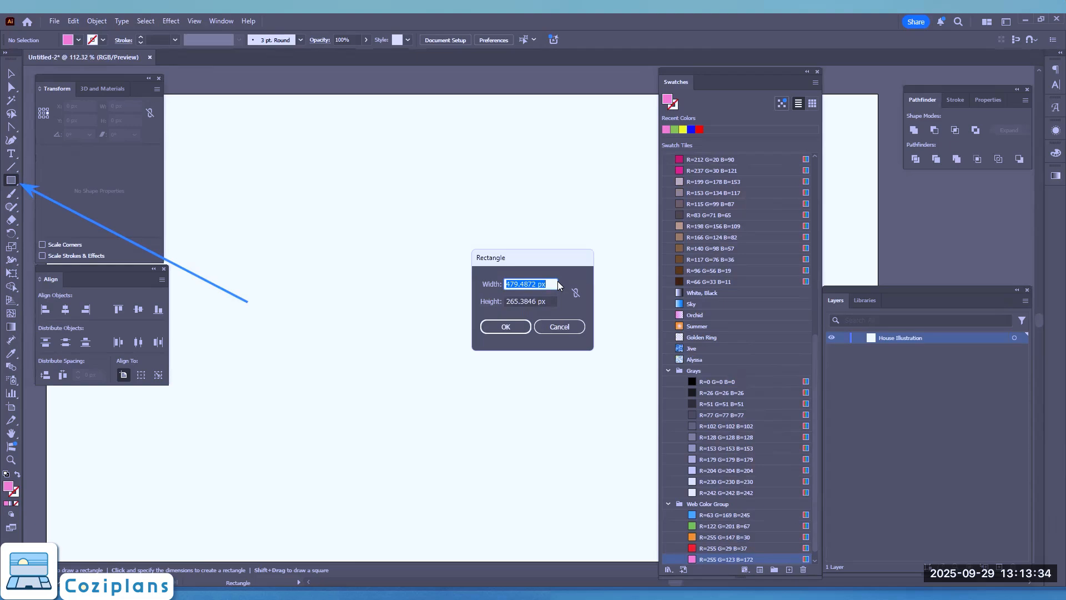
type("300")
key("Tab")
type("100")
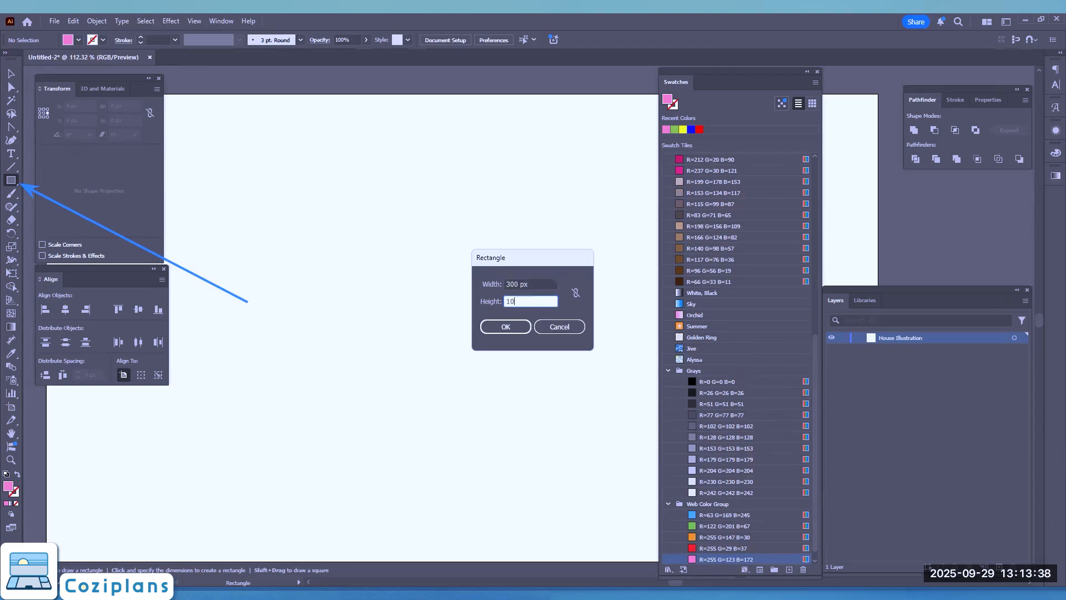
key("BackSpace")
key("BackSpace")
type("200")
key("Tab")
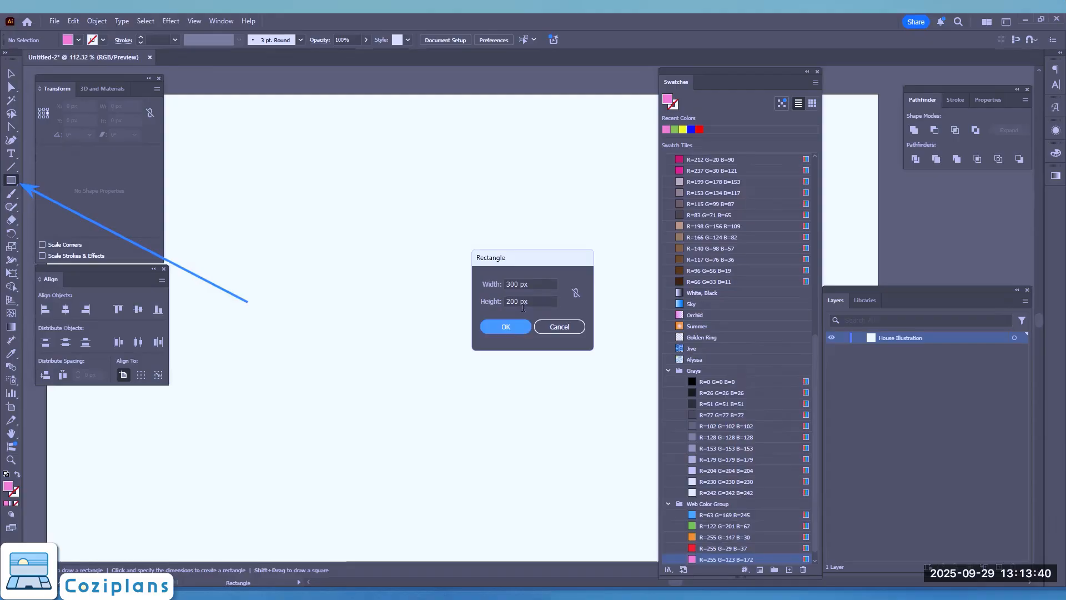
left_click(505, 326)
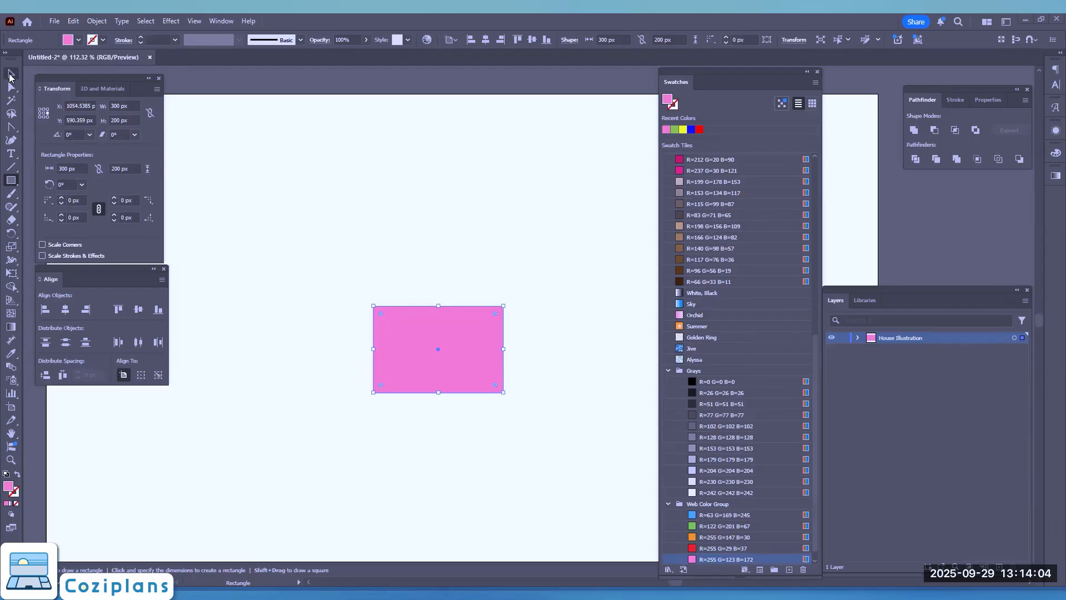
Move the rectangle straight down toward the lower part of the artboard, leaving room for a roof above it
left_click(10, 75)
left_click(329, 295)
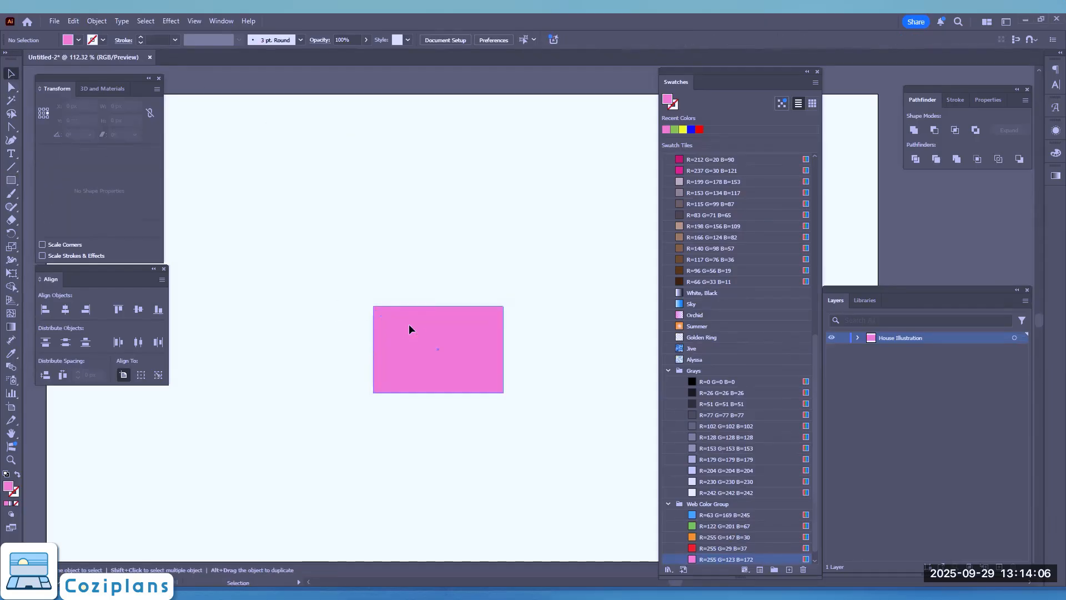
left_click_drag(418, 329, 423, 405)
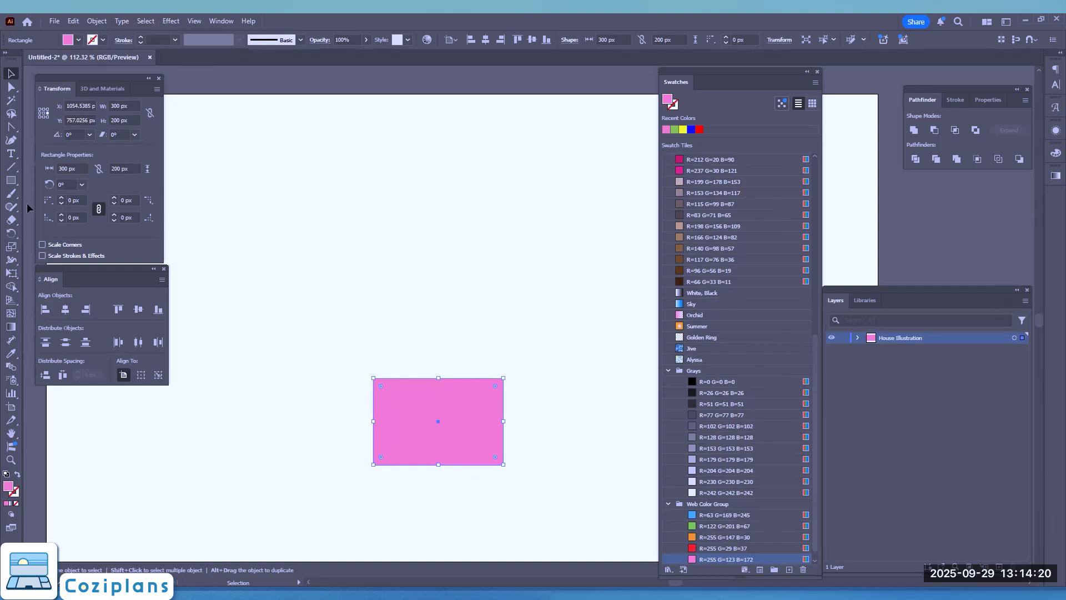
Create a triangle above the rectangle with the Polygon tool, using 3 sides and a radius of 150 px
left_click(11, 180)
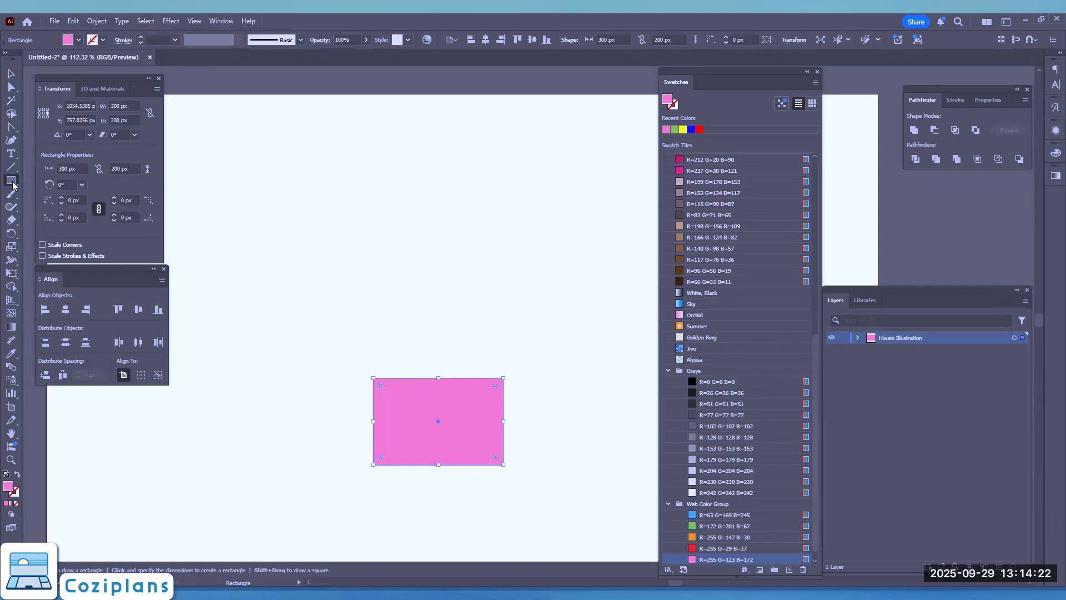
right_click(13, 185)
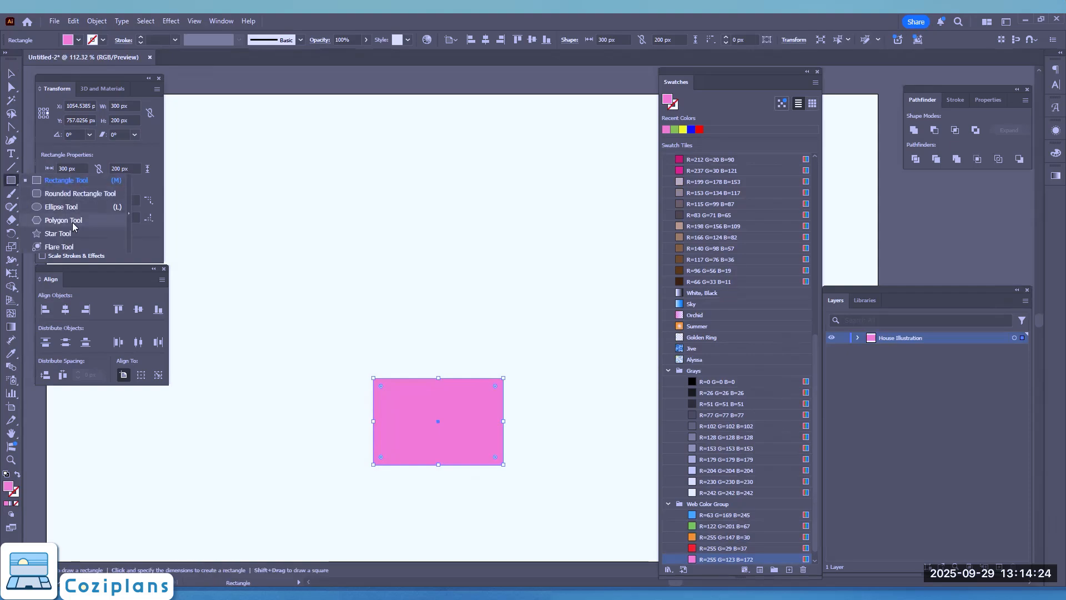
left_click(64, 221)
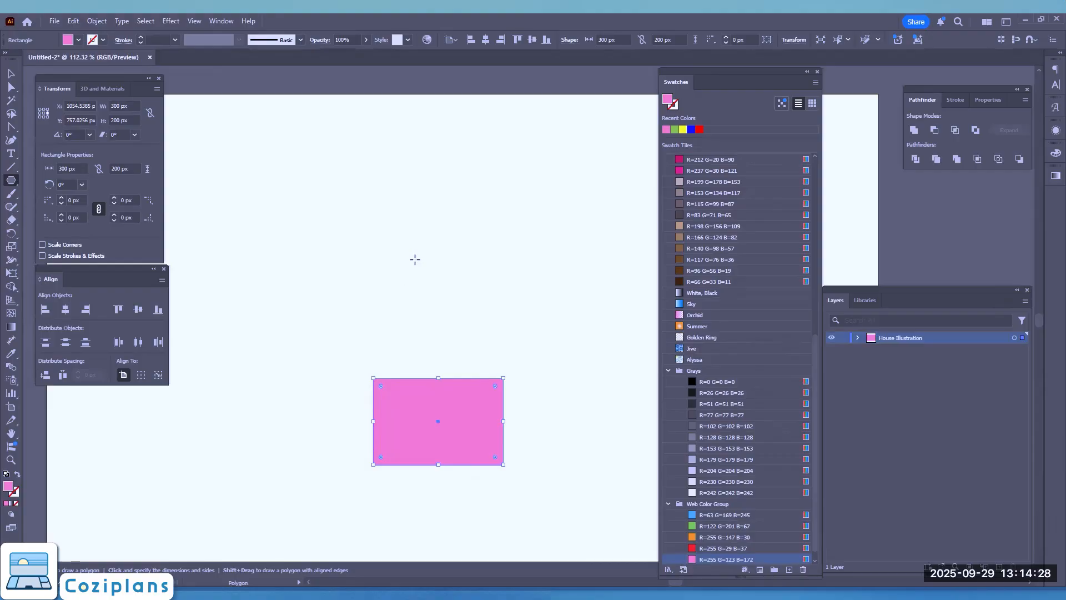
left_click(374, 249)
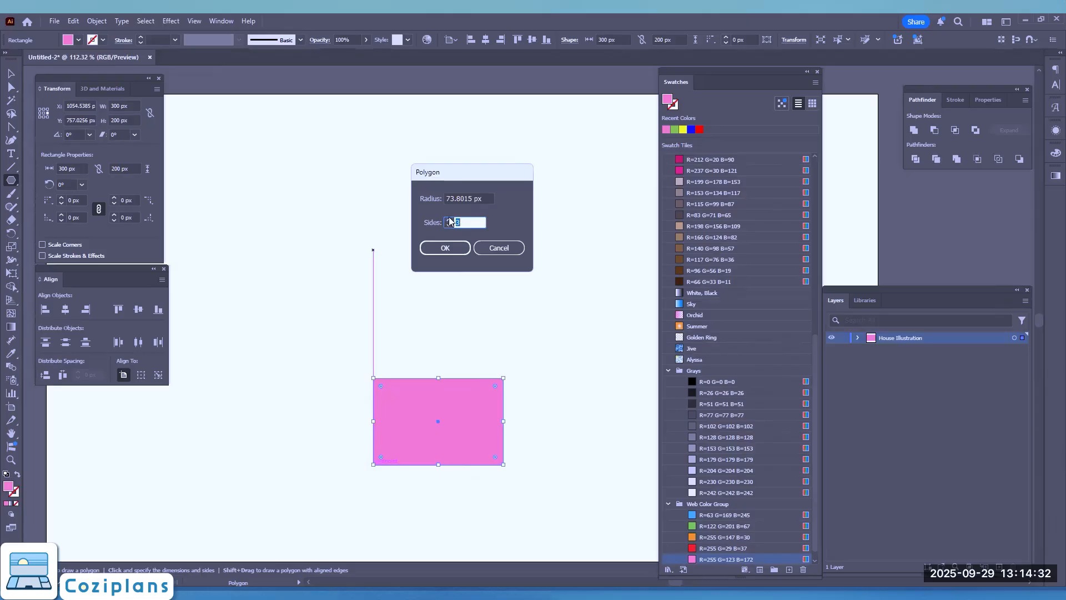
type("7")
left_click(449, 225)
left_click(449, 225)
left_click(450, 225)
left_click(484, 198)
double_click(484, 198)
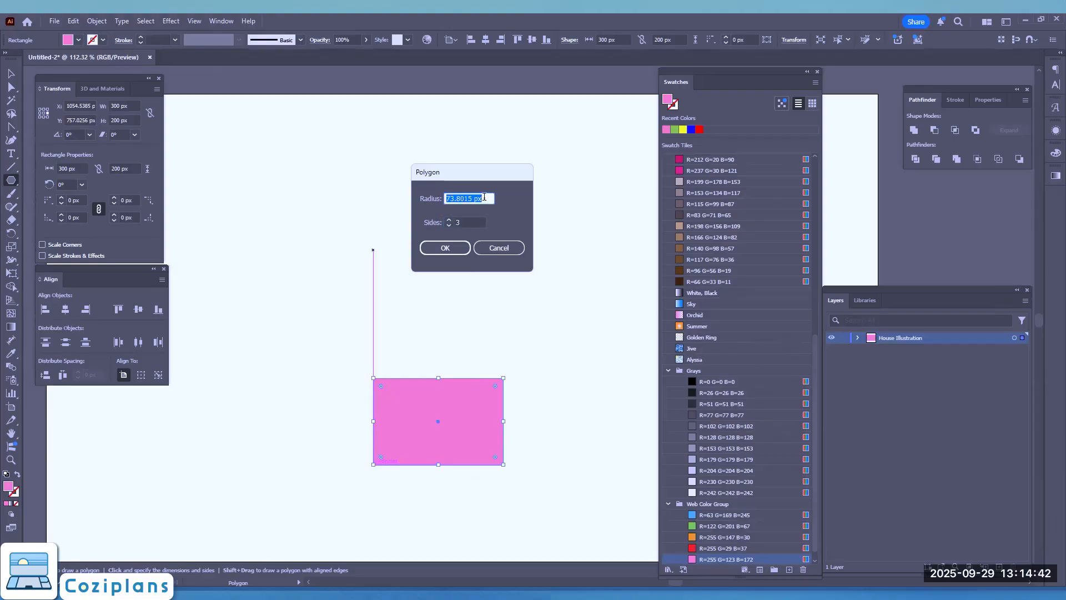
type("150")
left_click(439, 248)
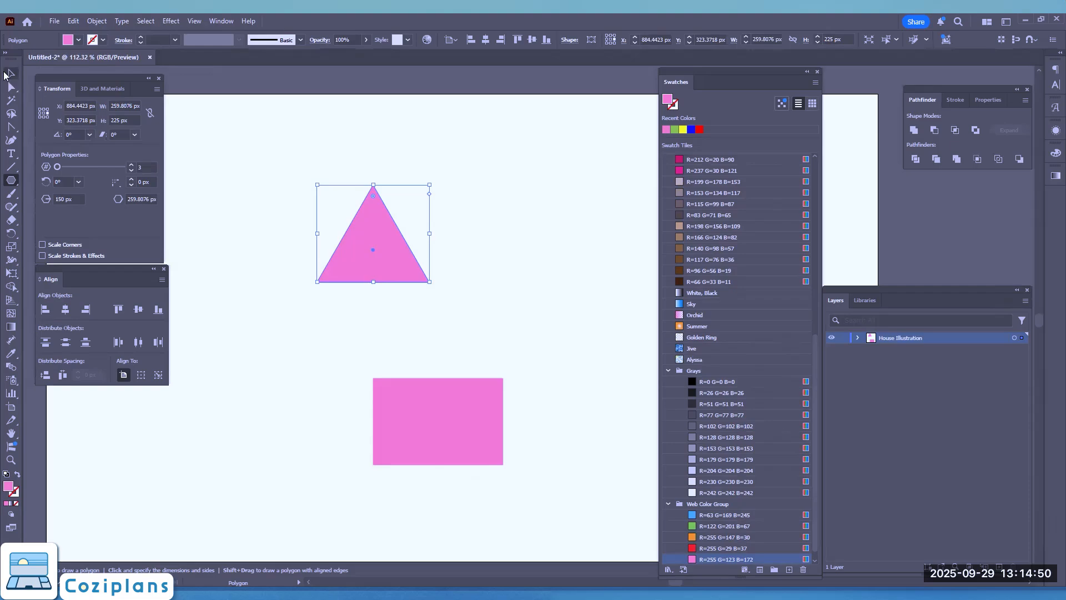
Place the triangle centred just above the rectangle as a roof and widen it evenly on both sides to about 367 px
left_click(9, 76)
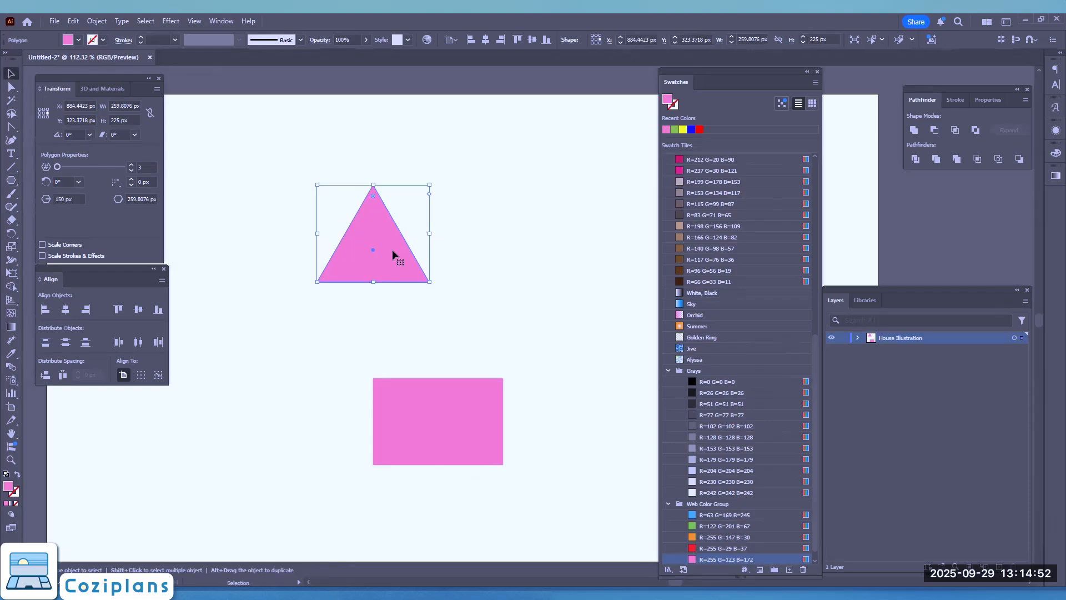
left_click_drag(428, 283, 431, 323)
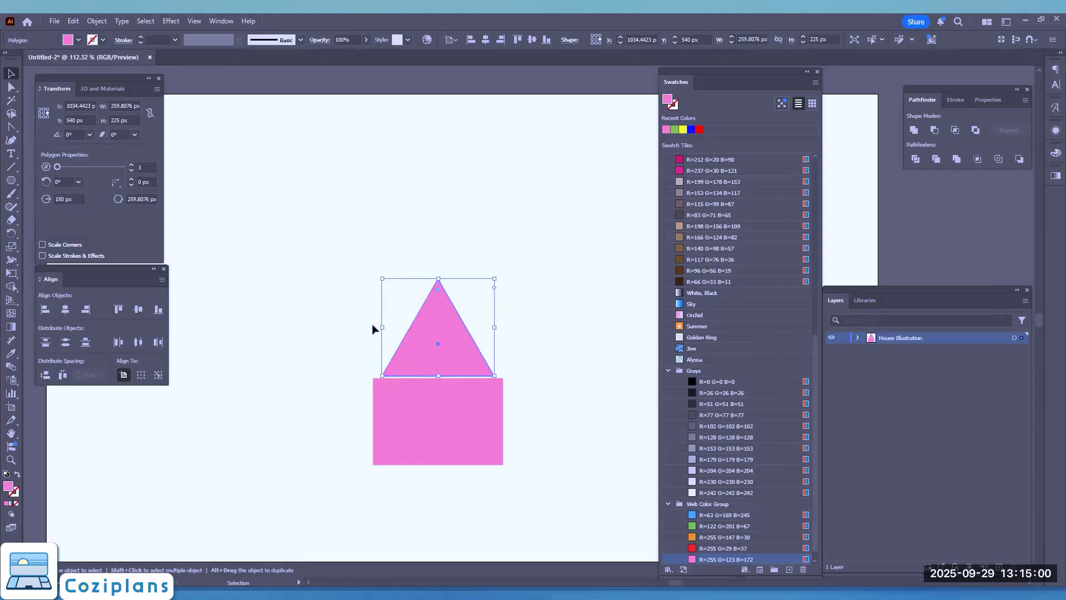
left_click_drag(382, 327, 263, 362)
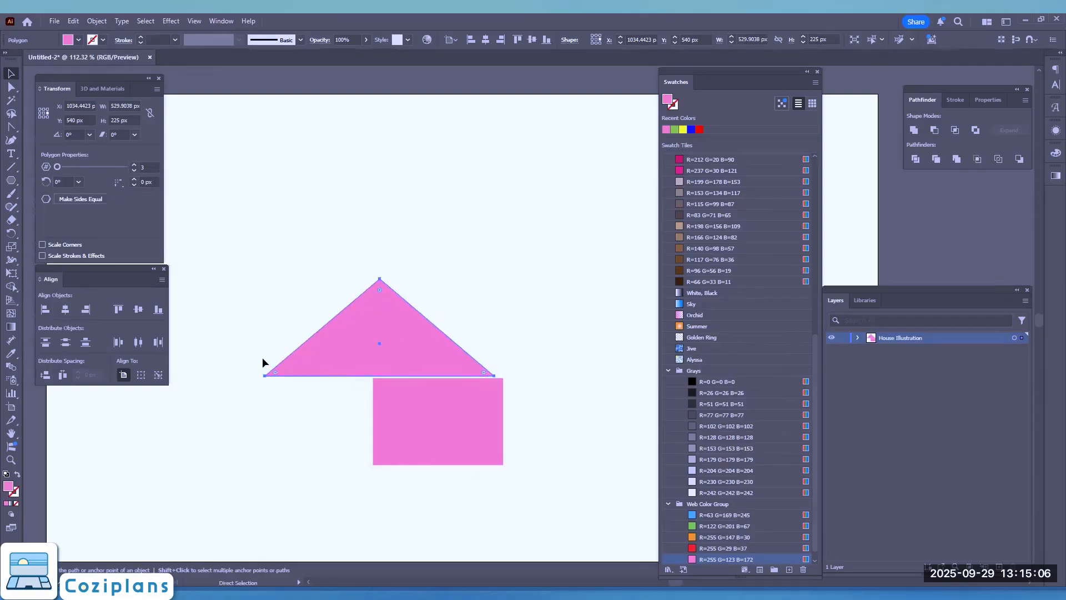
key("ctrl+z")
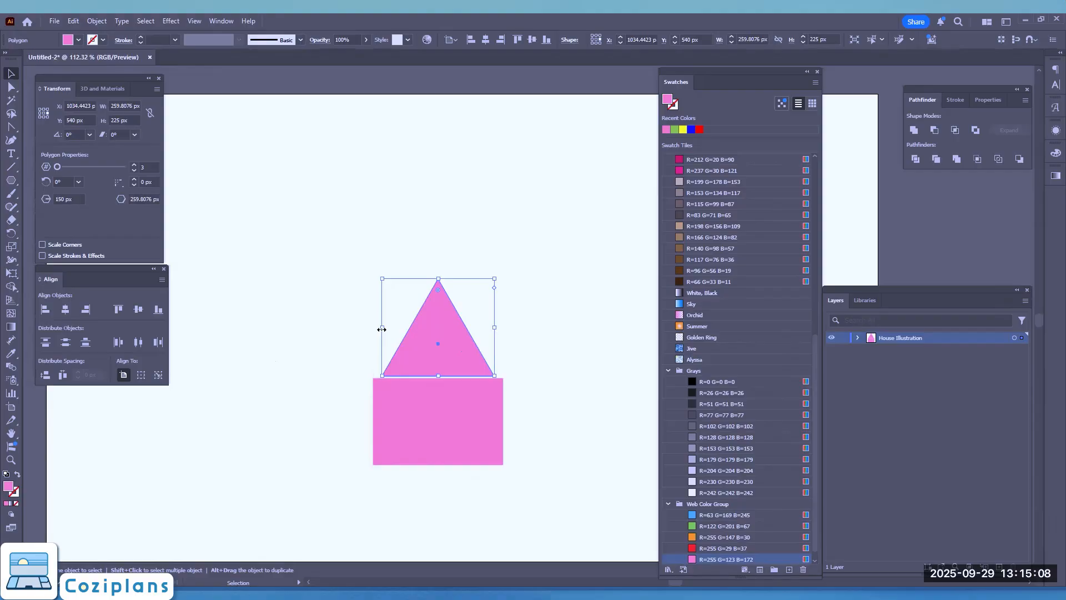
left_click_drag(383, 329, 360, 324)
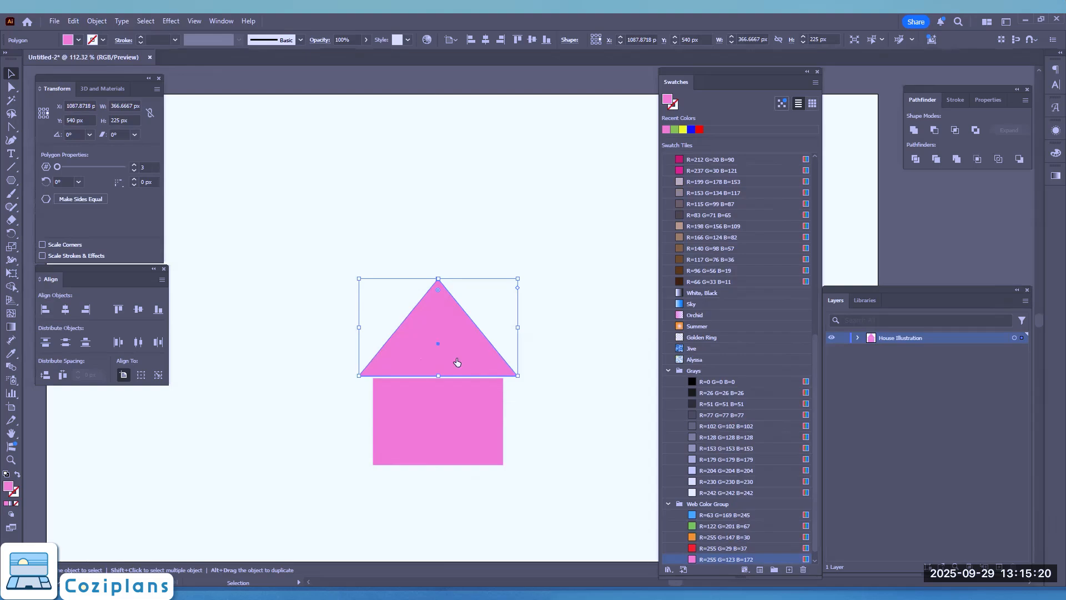
left_click(436, 421)
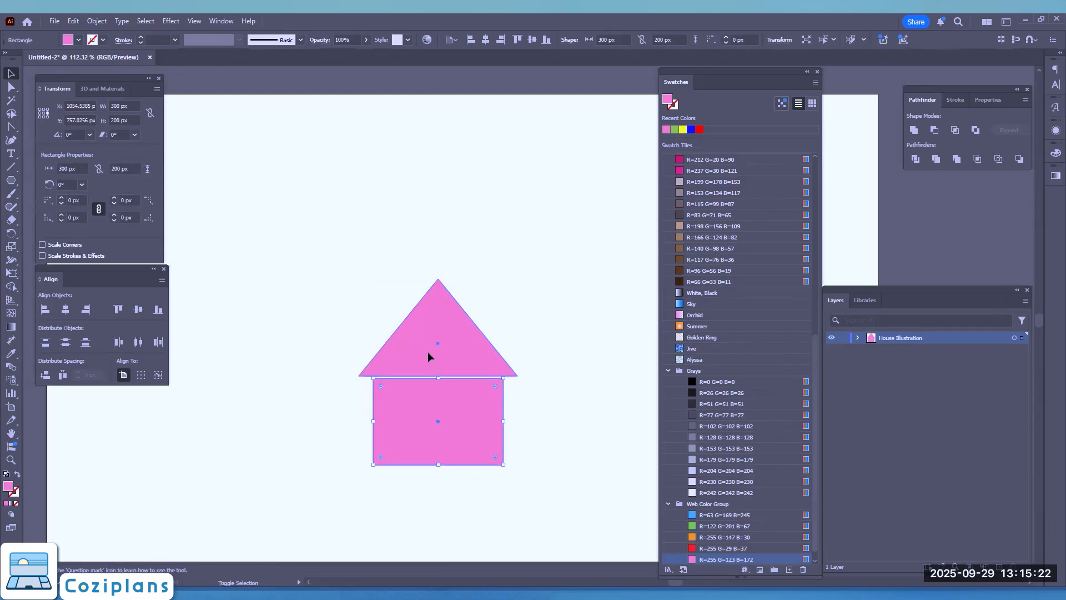
left_click(428, 352, "shift")
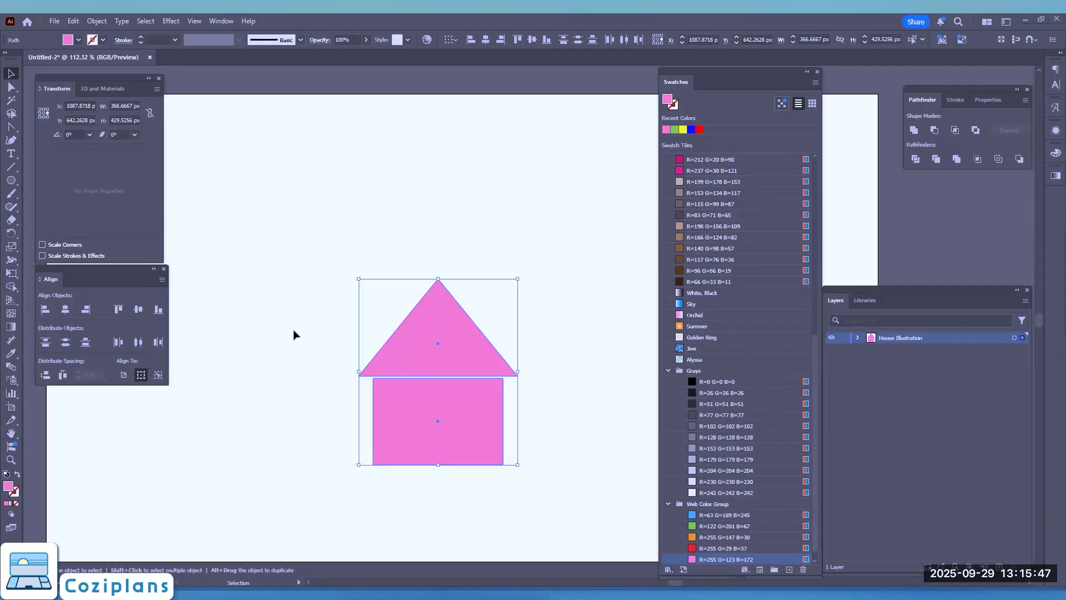
left_click(297, 333)
Rotate the roof triangle by 180° and turn it back upright to 0°
left_click(440, 319)
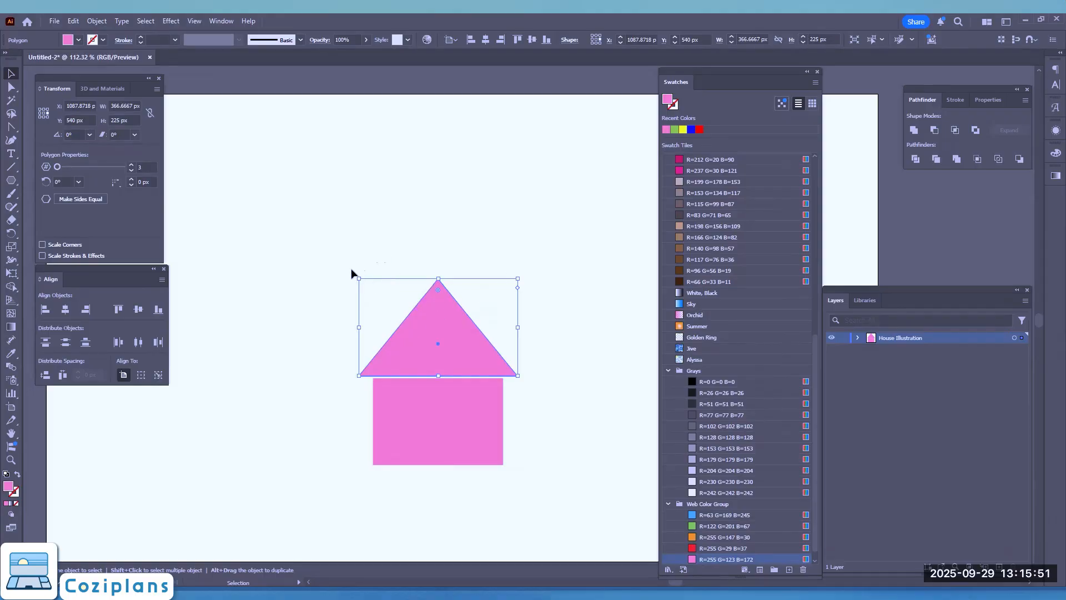
left_click_drag(352, 274, 624, 524)
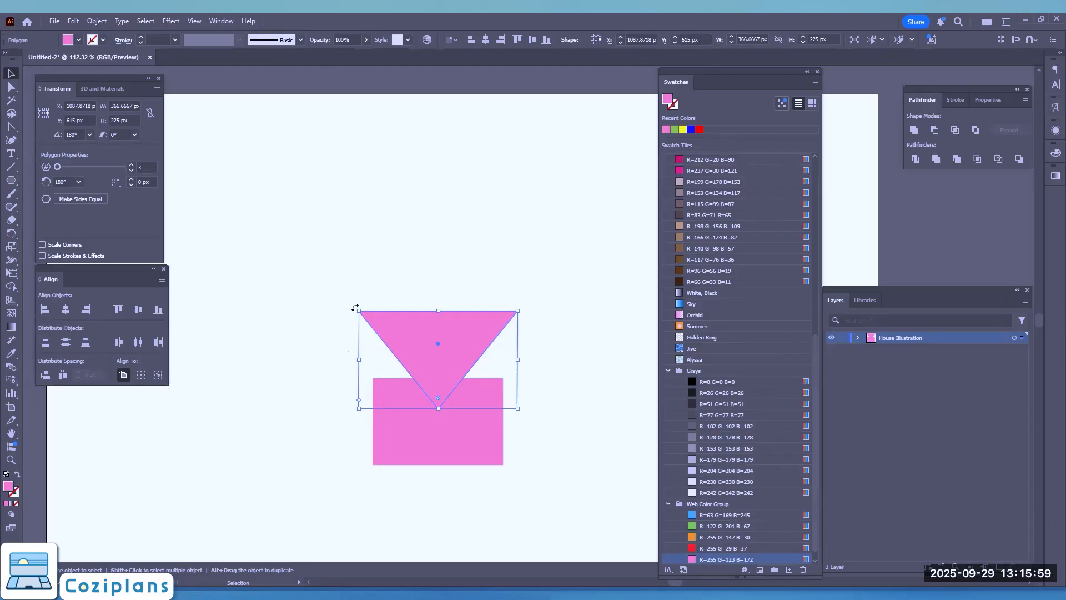
left_click_drag(356, 307, 555, 329)
left_click_drag(536, 474, 548, 374)
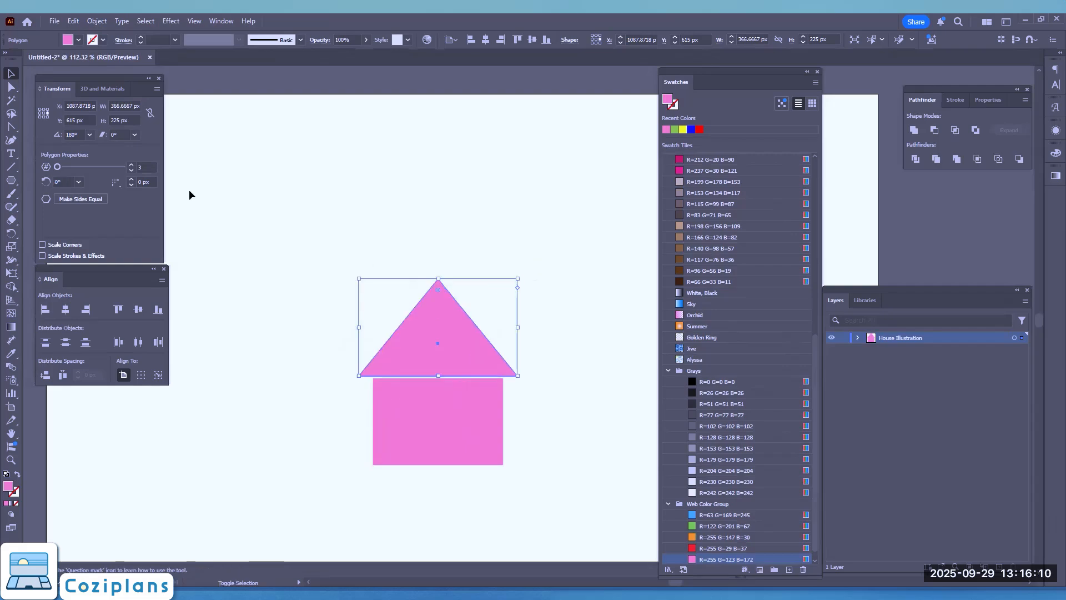
Preview a 295° rotation of the roof triangle with the Rotate command and cancel it
left_click(96, 22)
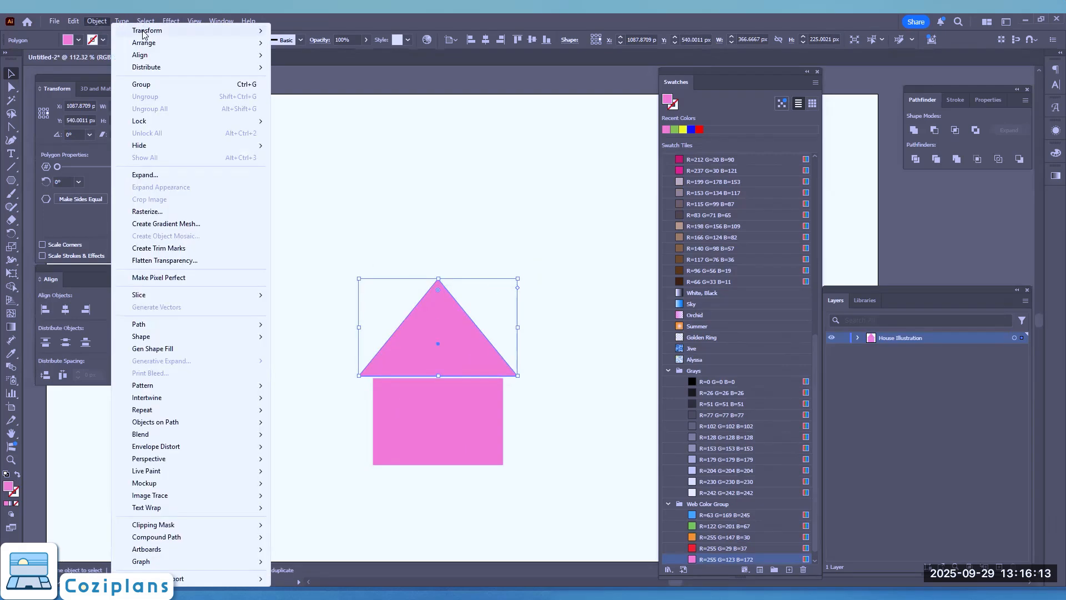
mouse_move(145, 31)
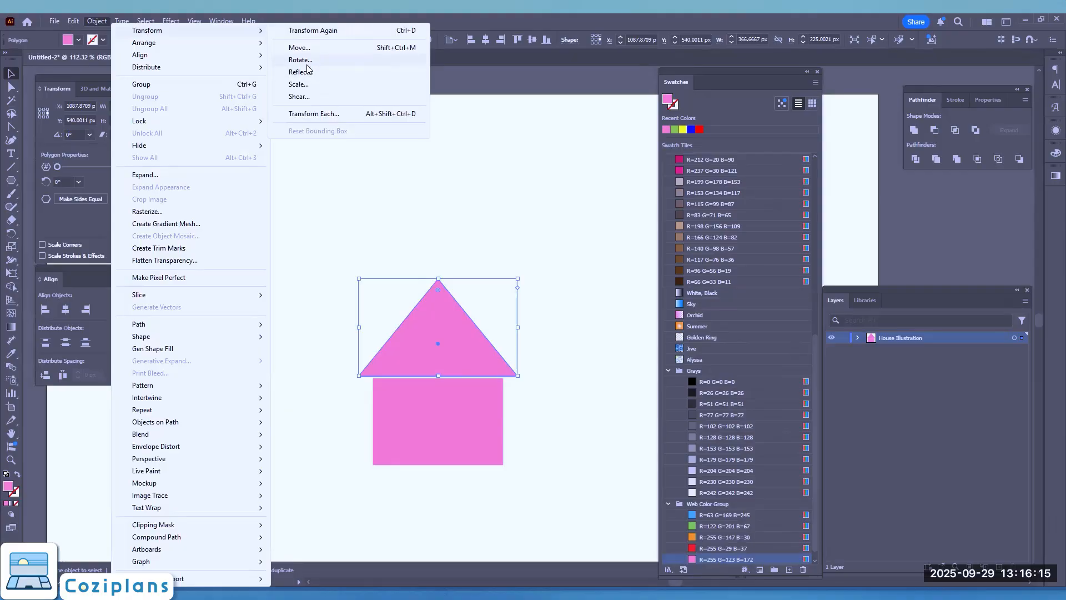
key("Return")
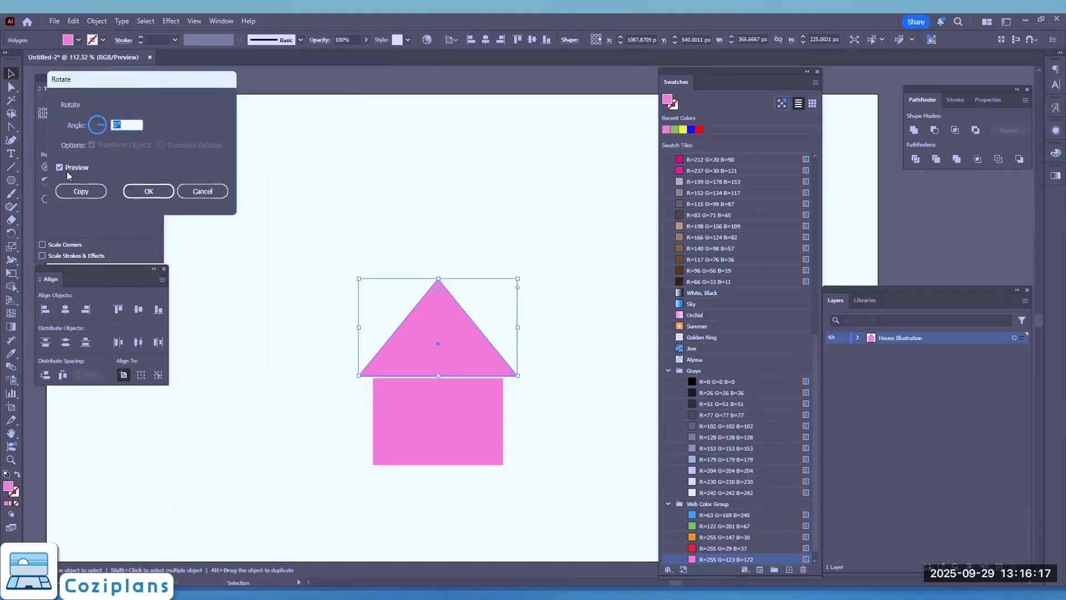
left_click_drag(103, 126, 102, 135)
left_click(208, 190)
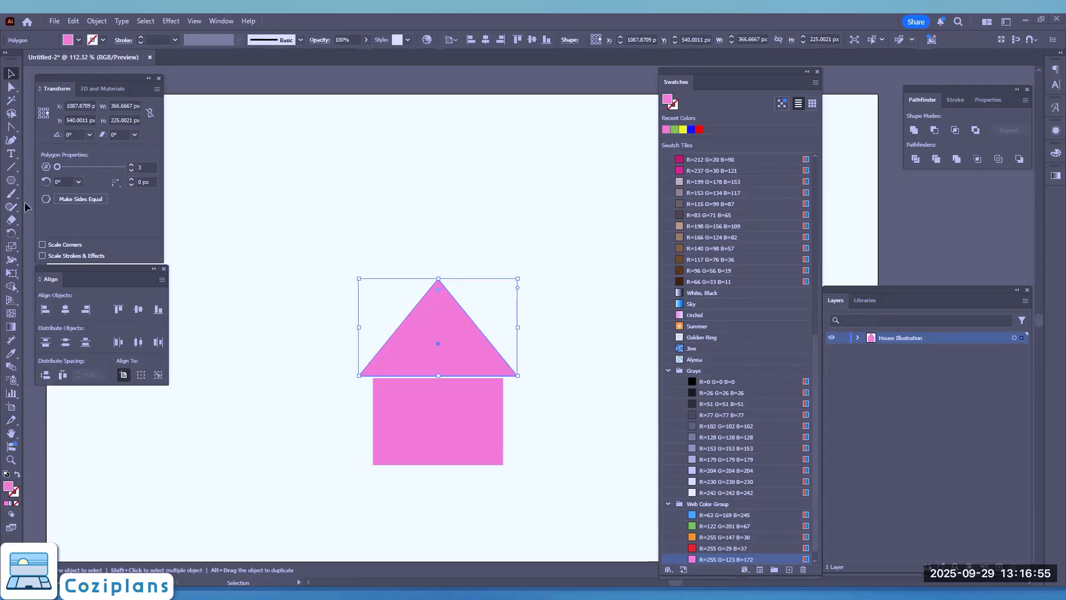
Create a 50 × 70 px rectangle with the Rectangle tool above the house as a window
left_click(11, 183)
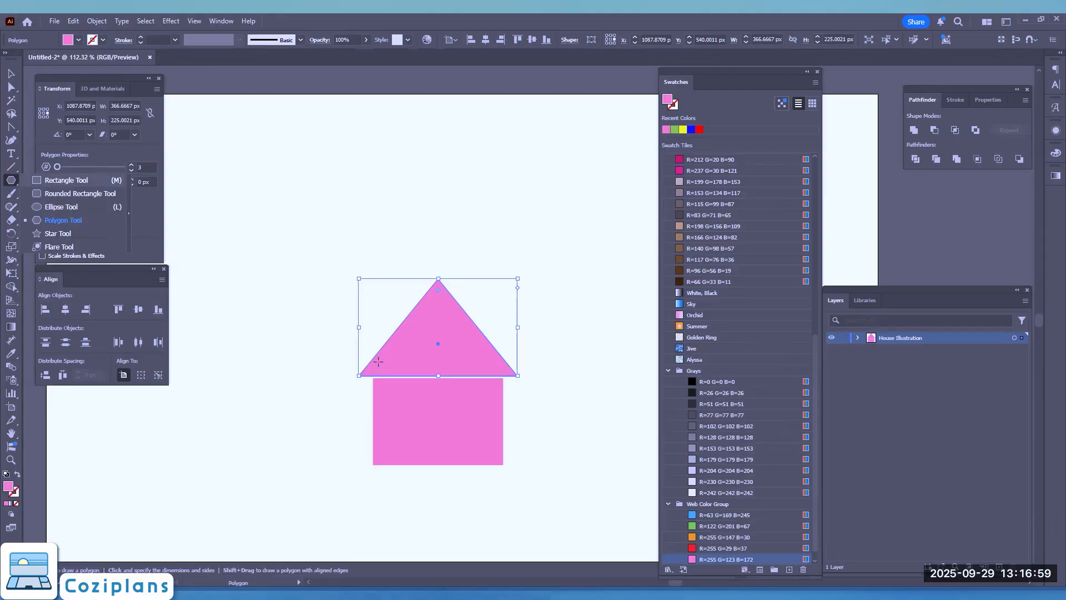
key("m")
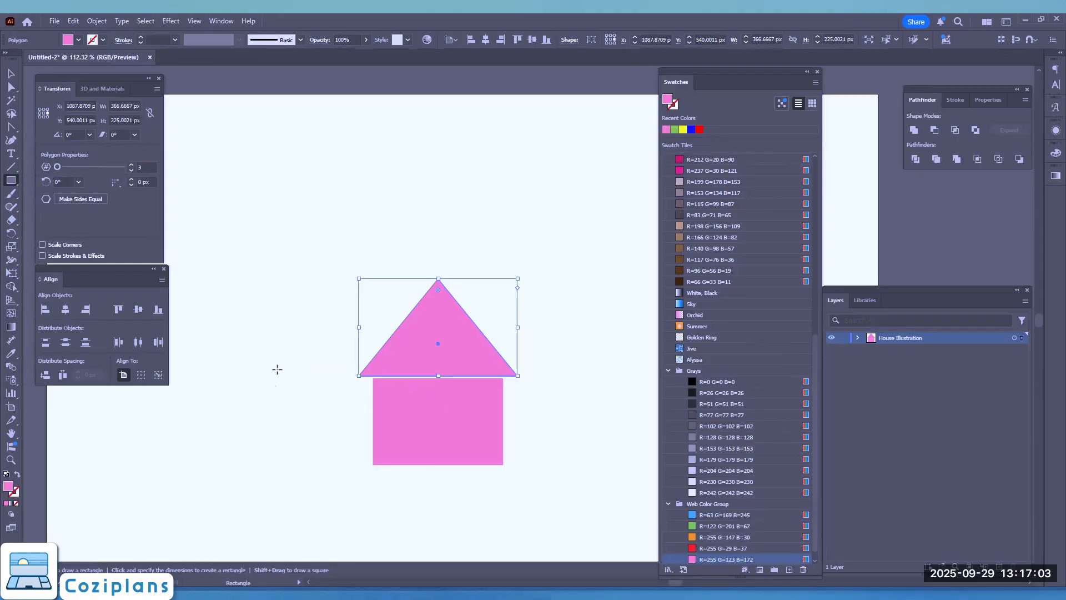
left_click(586, 312)
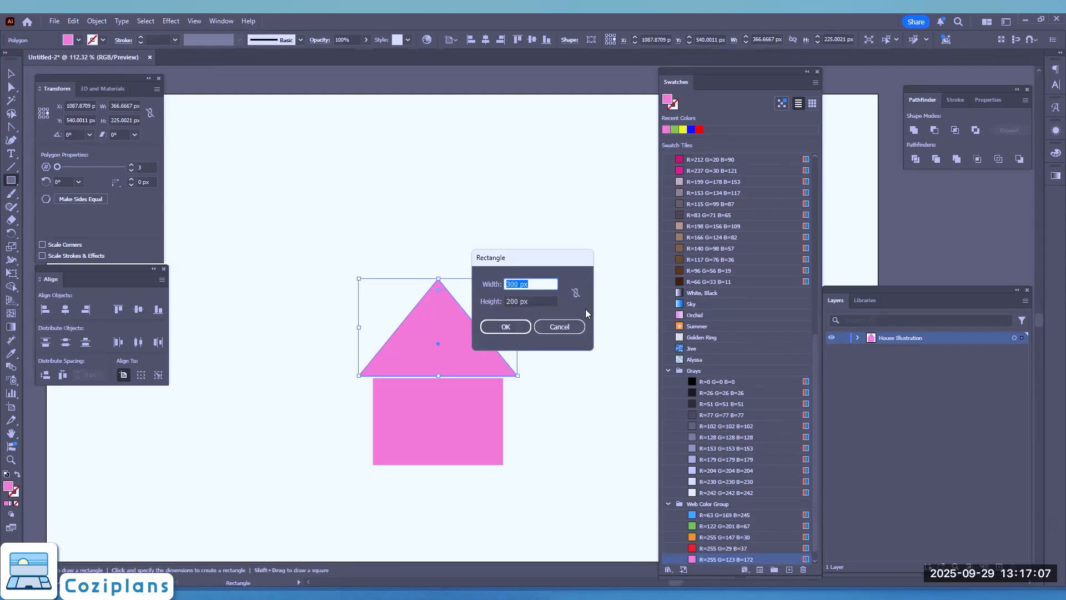
type("50")
key("Tab")
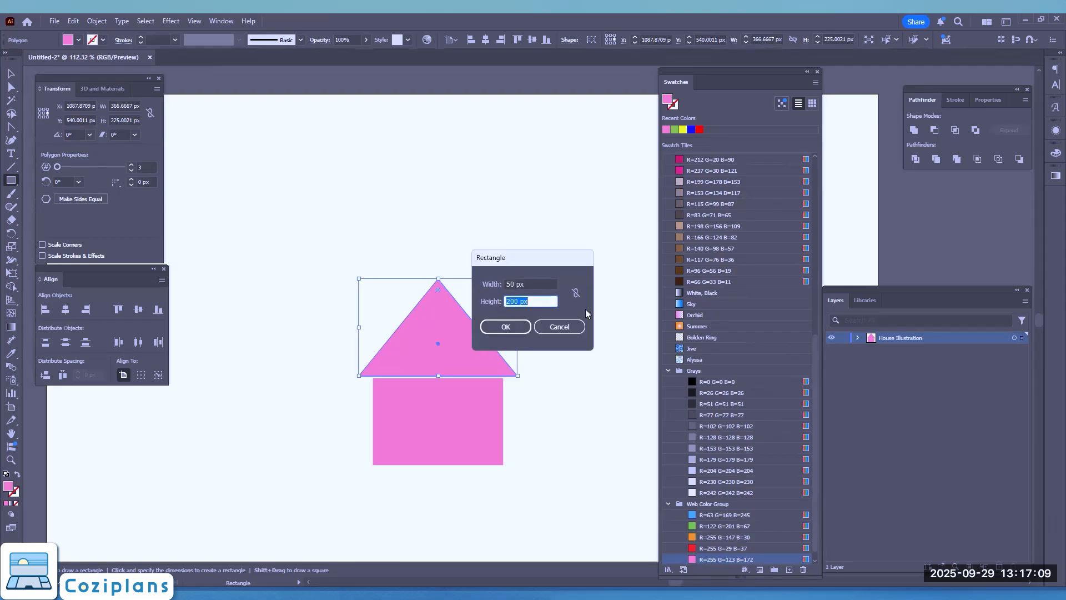
type("70")
key("Tab")
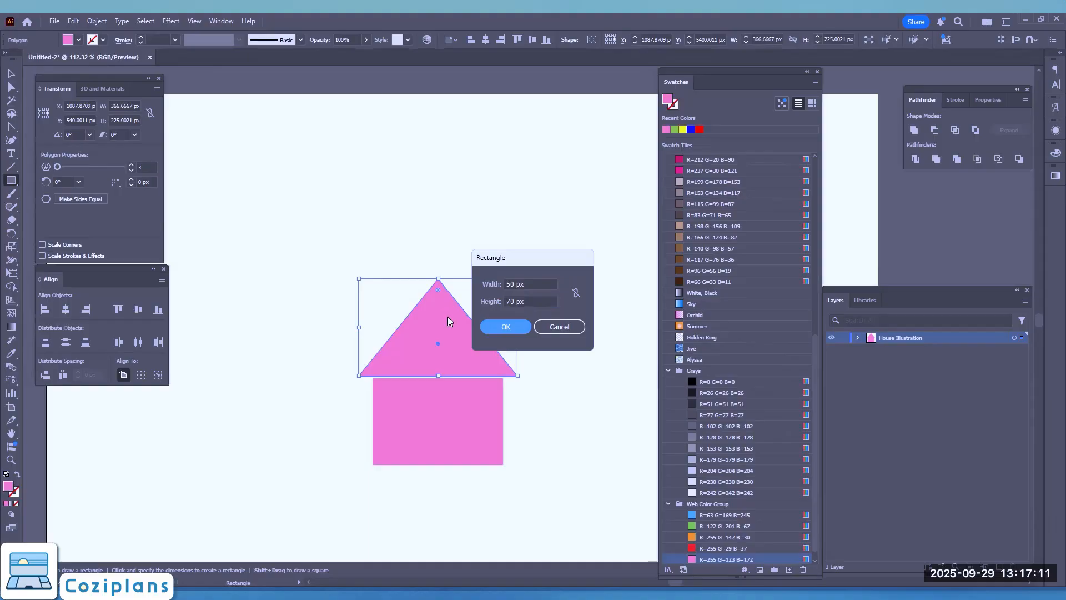
left_click(493, 327)
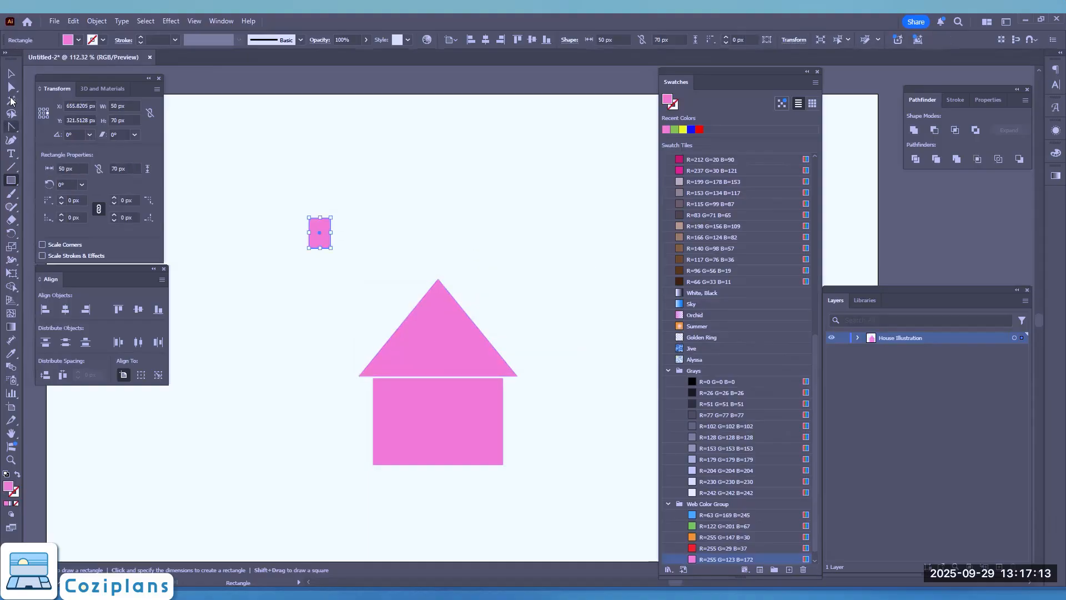
left_click(10, 74)
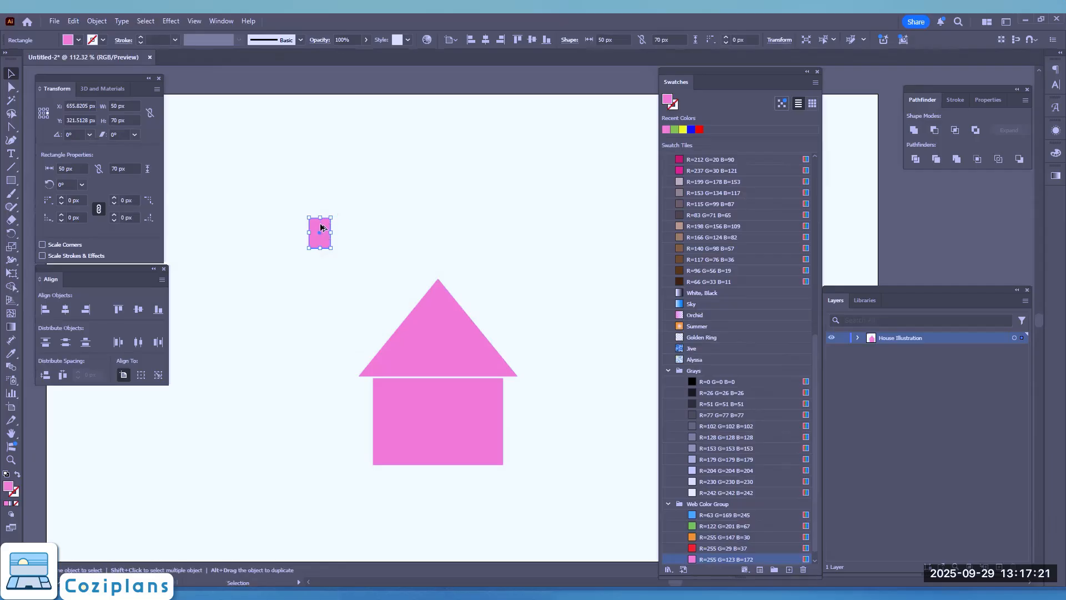
mouse_move(322, 232)
left_mouse_down()
mouse_move(296, 293)
mouse_move(336, 301)
mouse_move(338, 222)
mouse_move(338, 236)
left_mouse_up()
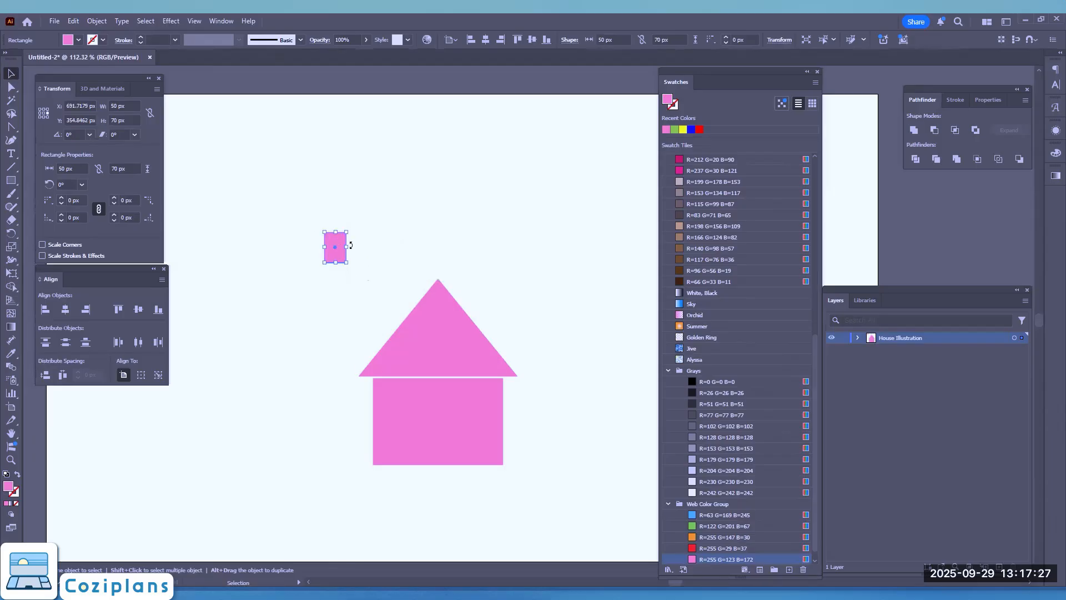
left_click_drag(339, 242, 396, 242, "alt")
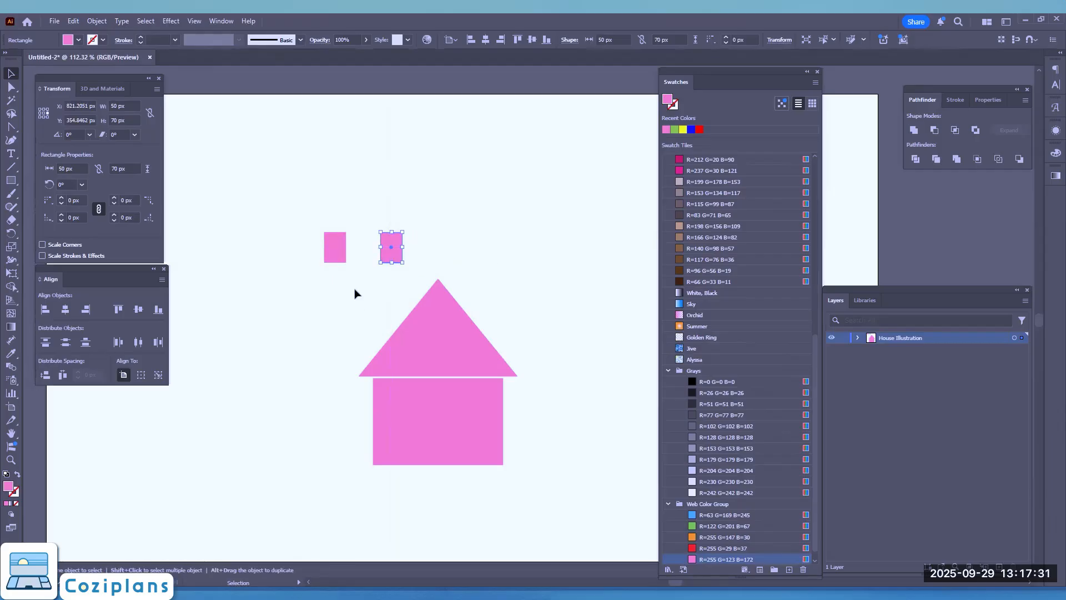
key("a")
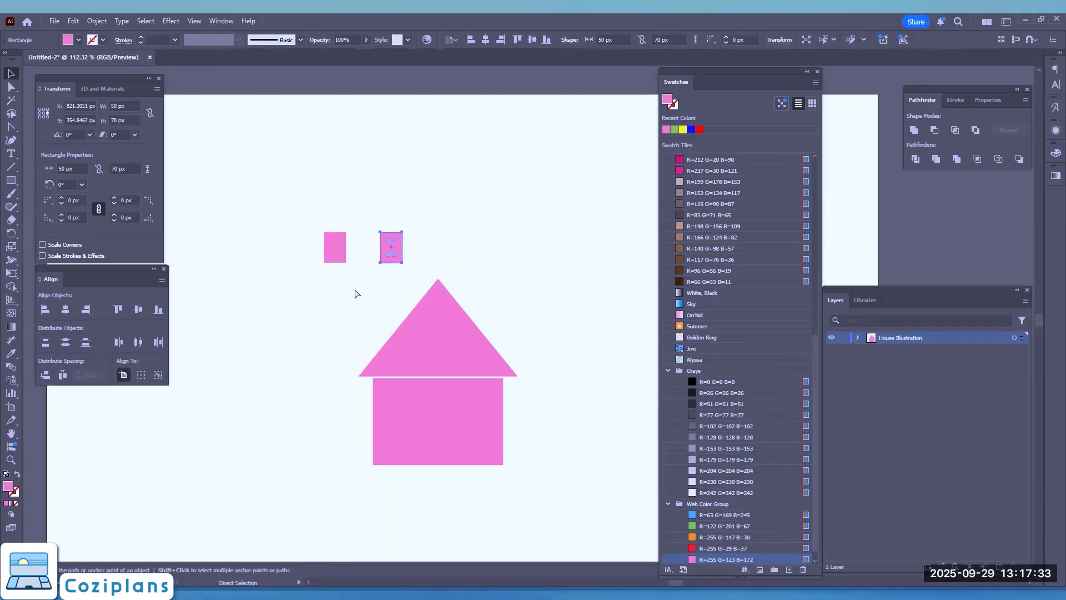
key("ctrl+z")
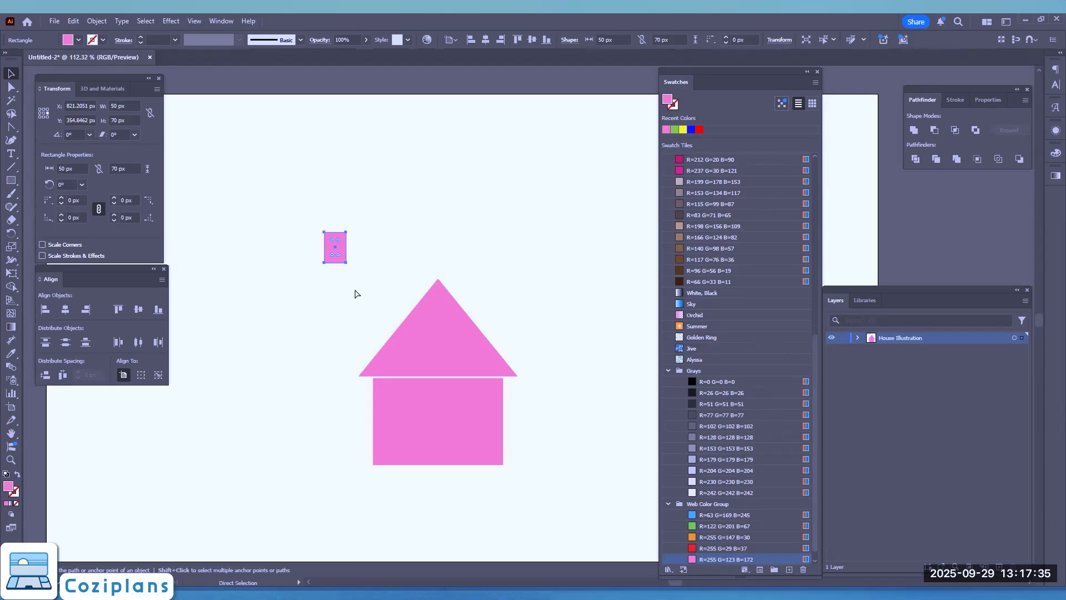
Place the window rectangle beside the house body's left edge and a duplicate at the same height beyond its right edge
key("v")
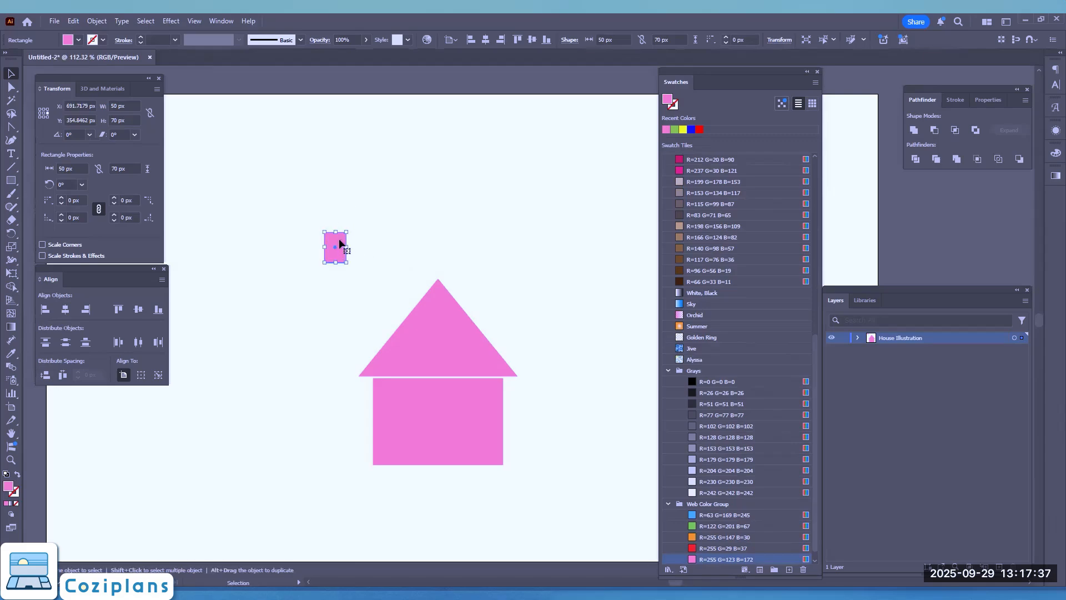
left_click_drag(345, 243, 553, 399)
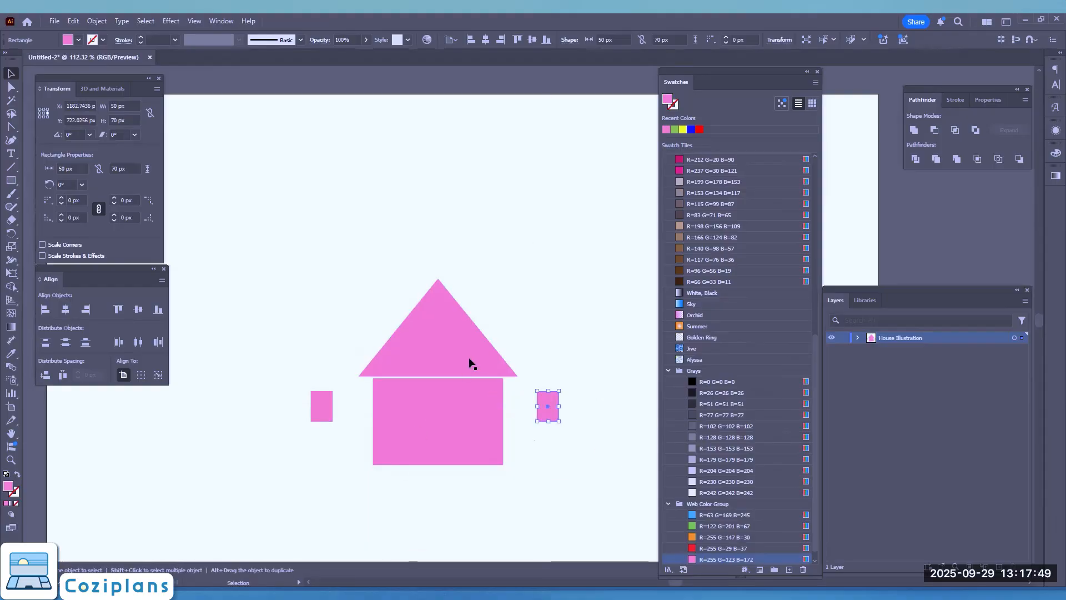
Create a 60 × 100 px rectangle with the Rectangle tool above the roof as a door
left_click(11, 181)
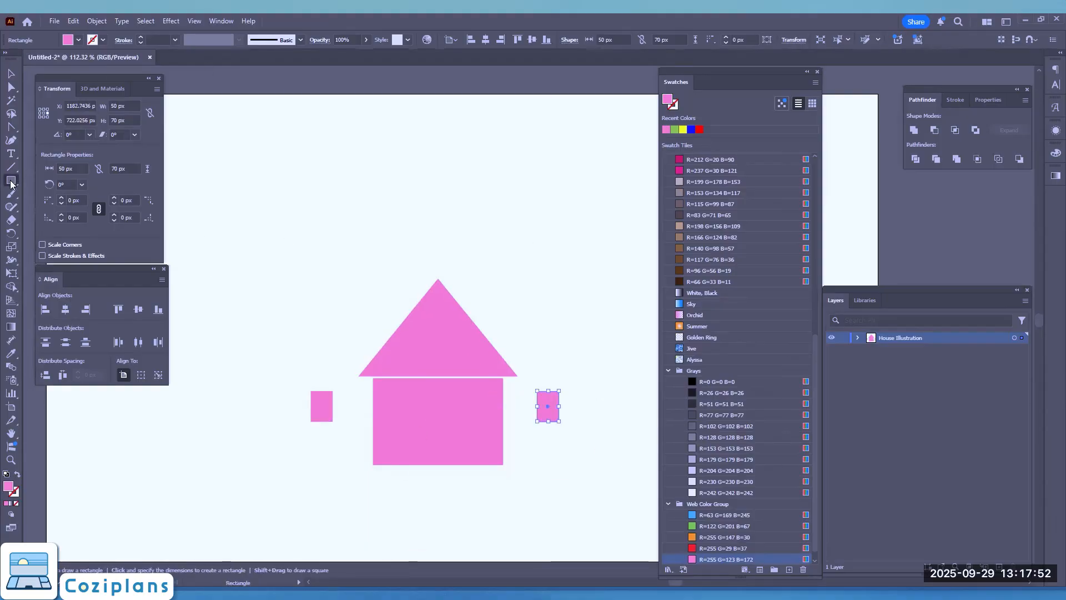
left_click(375, 221)
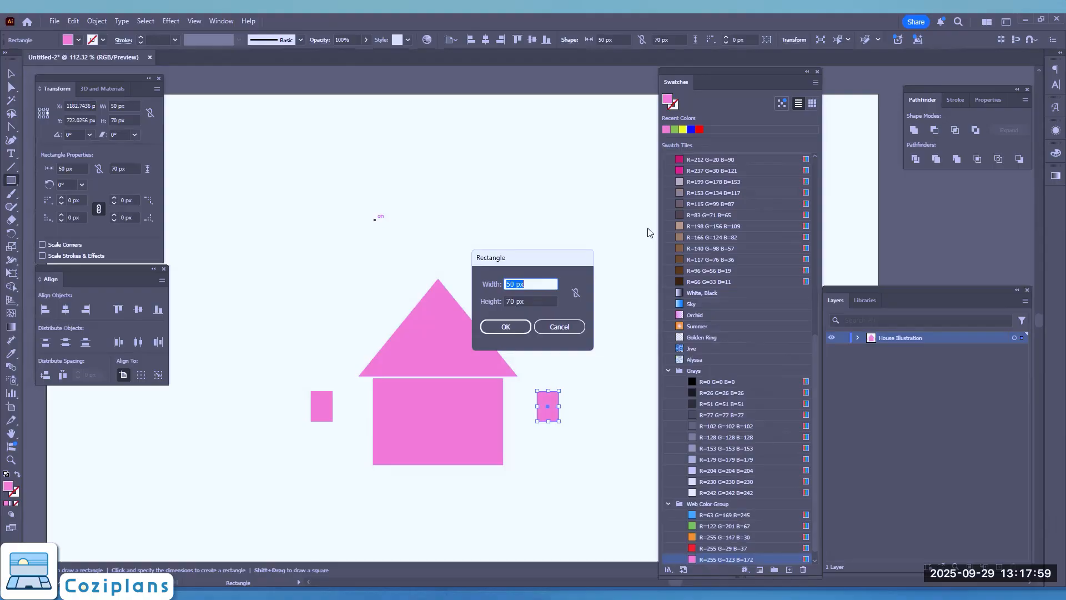
type("60")
key("Tab")
type("100")
key("Tab")
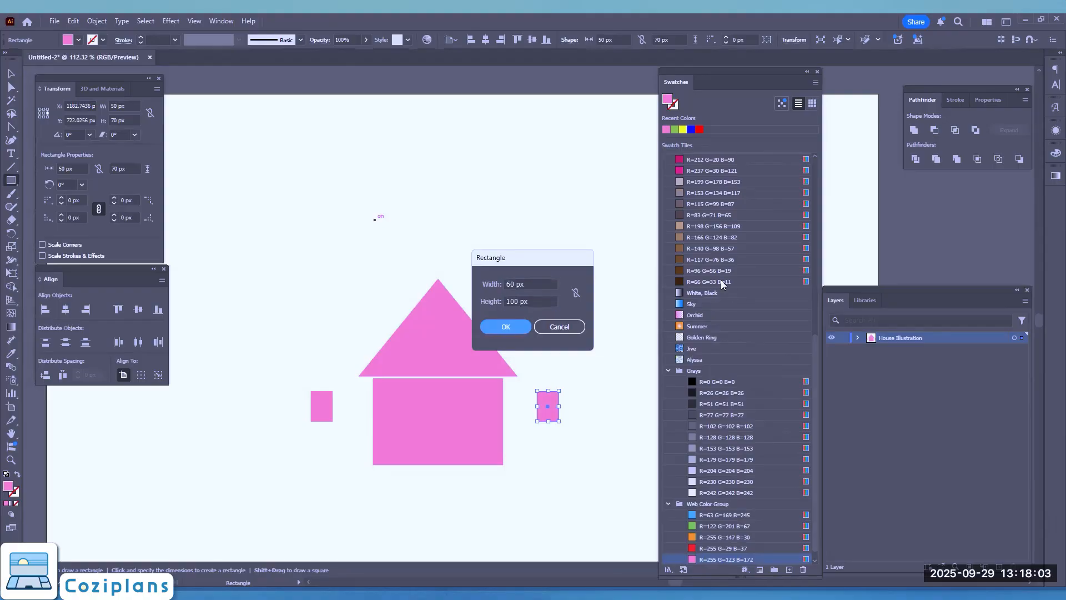
left_click(495, 327)
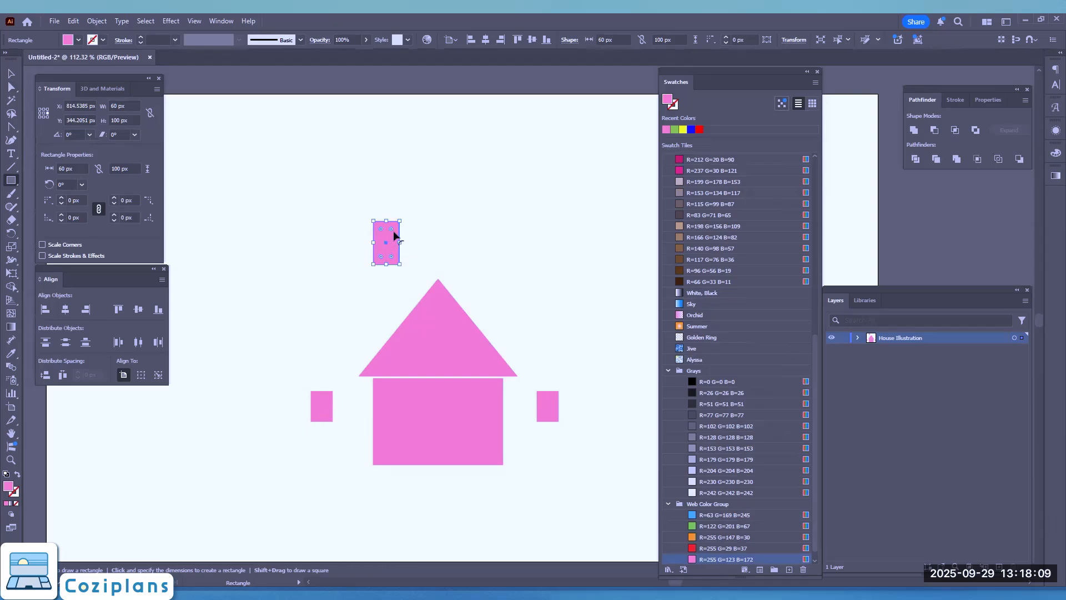
scroll(401, 253, "down", 3)
scroll(396, 245, "up", 1)
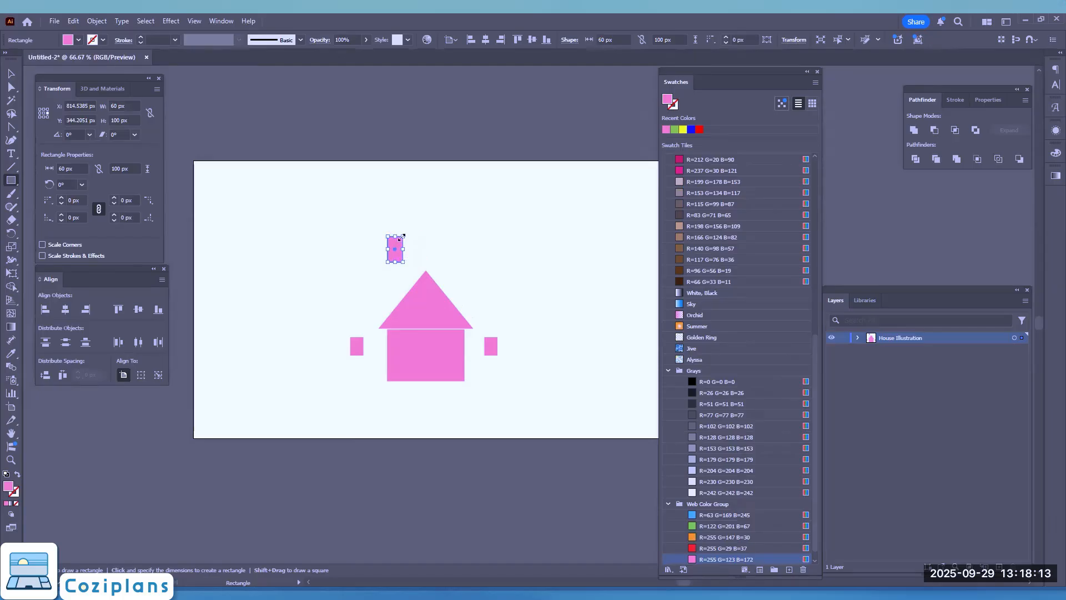
left_click_drag(389, 235, 434, 247)
key("ctrl+z")
scroll(428, 254, "up", 2)
scroll(414, 182, "down", 3)
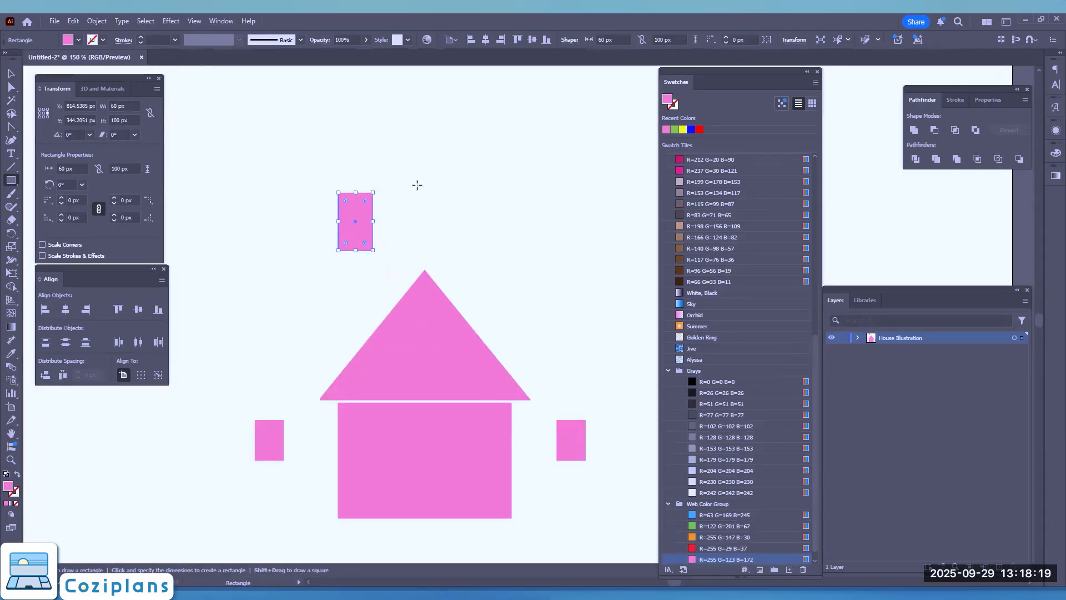
scroll(340, 256, "down", 10)
scroll(338, 255, "up", 6)
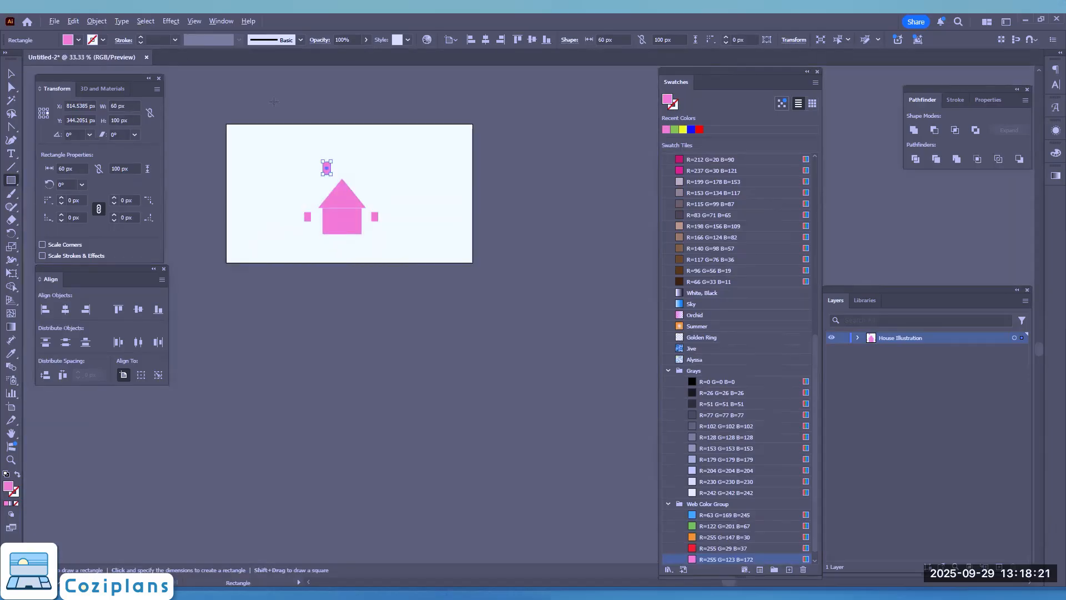
scroll(270, 215, "up", 3)
scroll(270, 215, "up", 3)
scroll(496, 310, "up", 3)
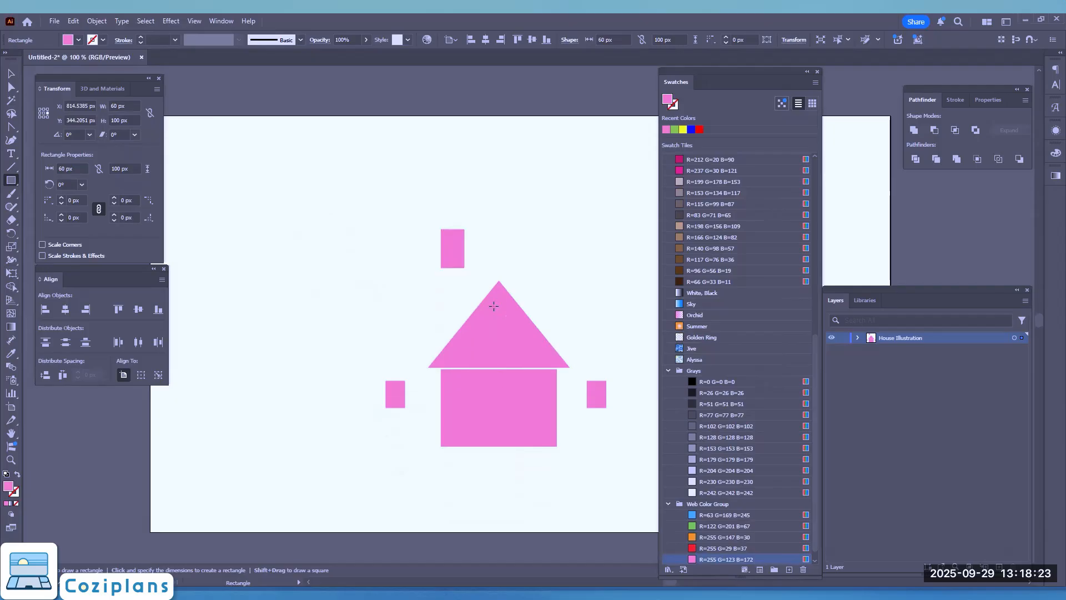
scroll(495, 310, "right", 1)
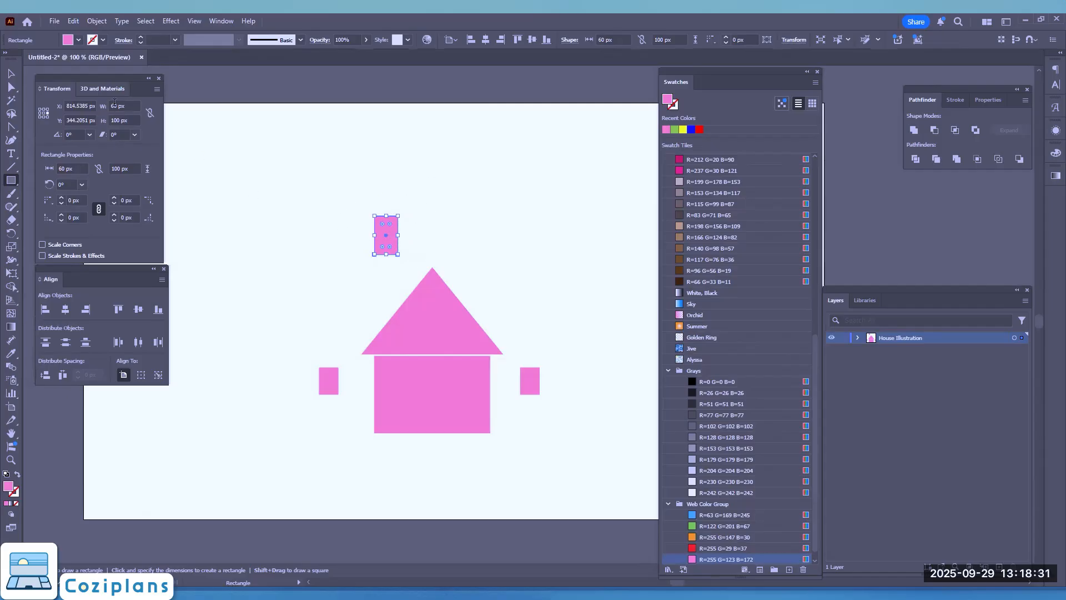
Move the door rectangle below the house body, centred horizontally with a small gap between them
left_click(9, 74)
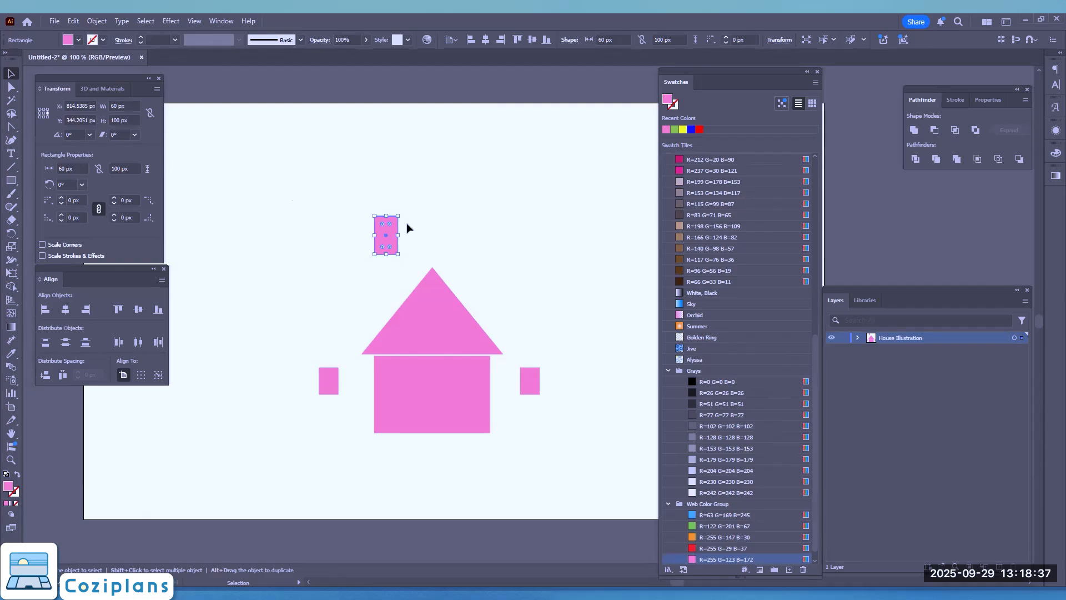
scroll(421, 275, "up", 1)
left_click_drag(373, 206, 443, 538)
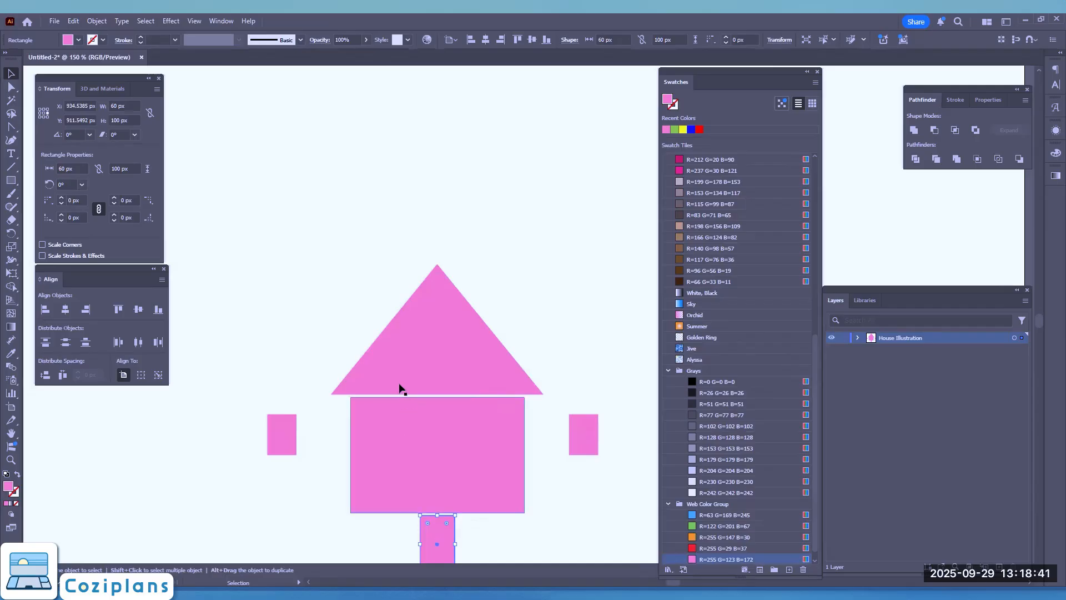
scroll(400, 388, "down", 3)
mouse_move(429, 456)
left_mouse_down()
mouse_move(426, 470)
mouse_move(442, 444)
left_mouse_up()
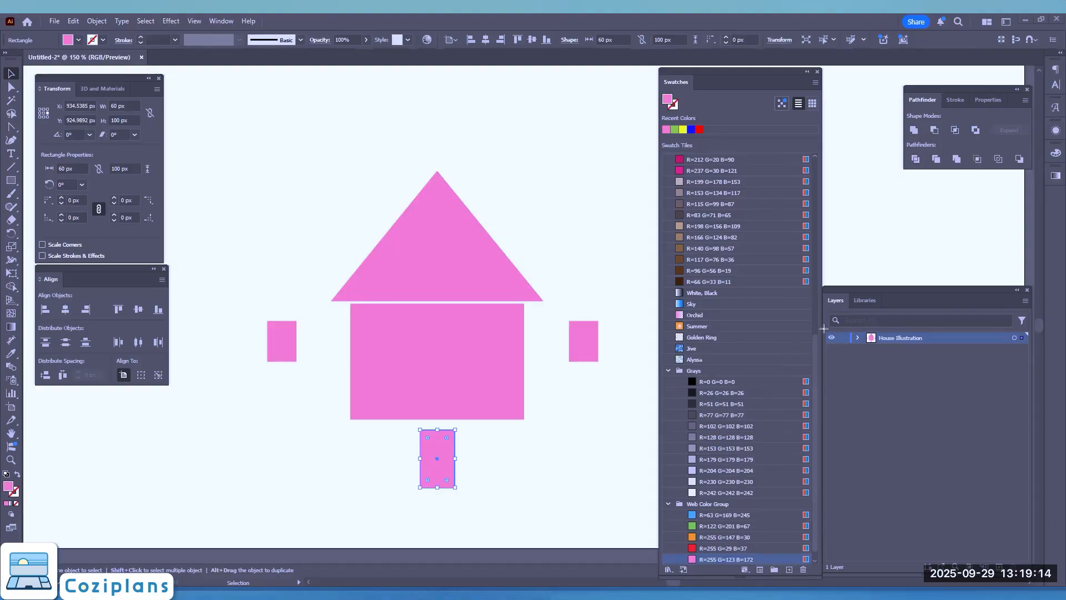
Add three new layers above the House Illustration layer
left_click_drag(823, 325, 1039, 550)
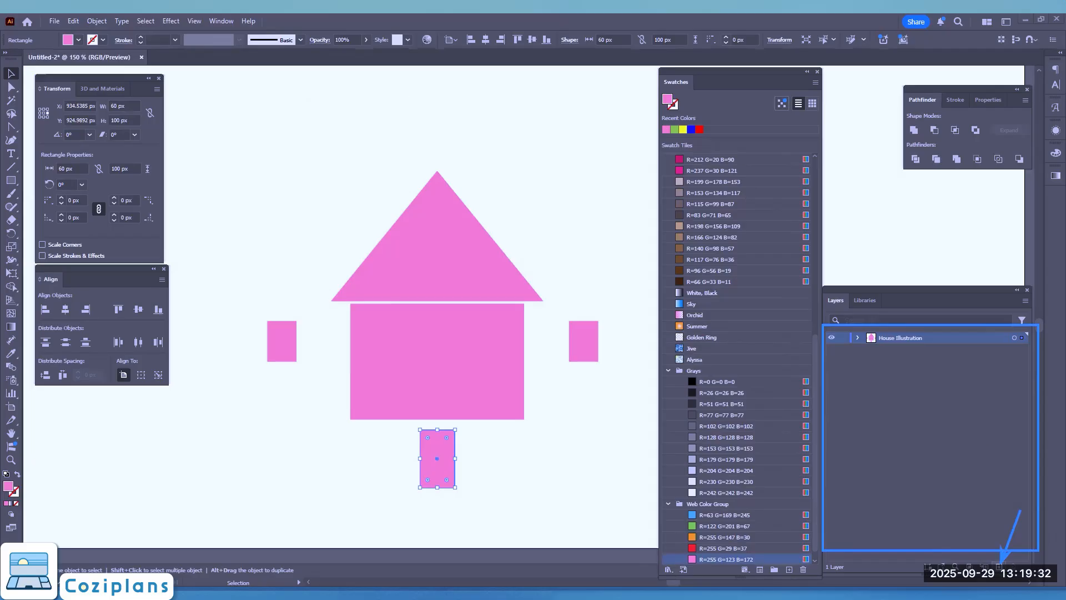
left_click(999, 566)
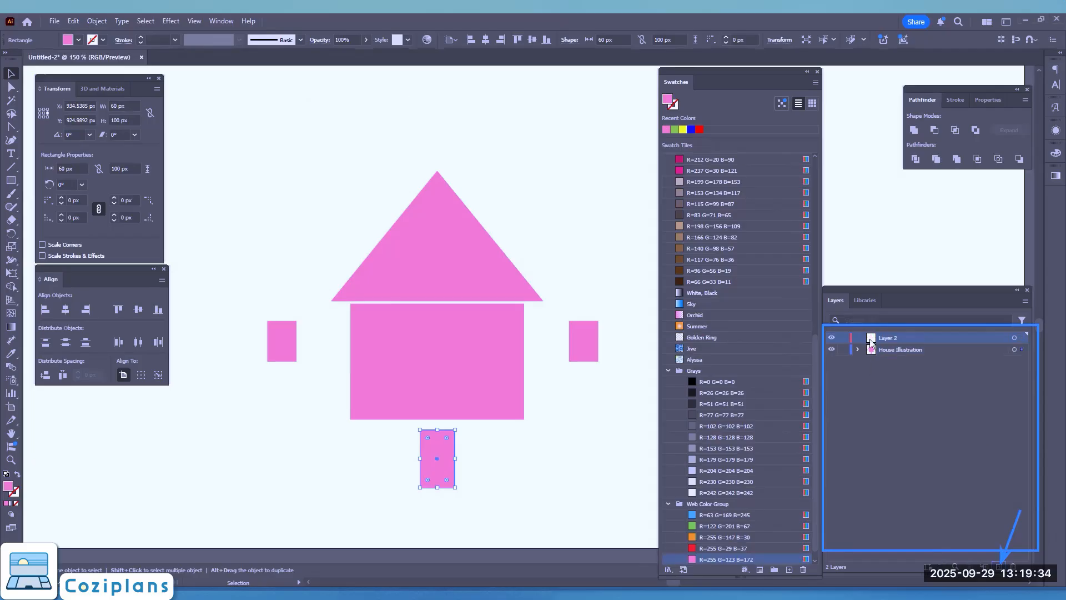
left_click(999, 566)
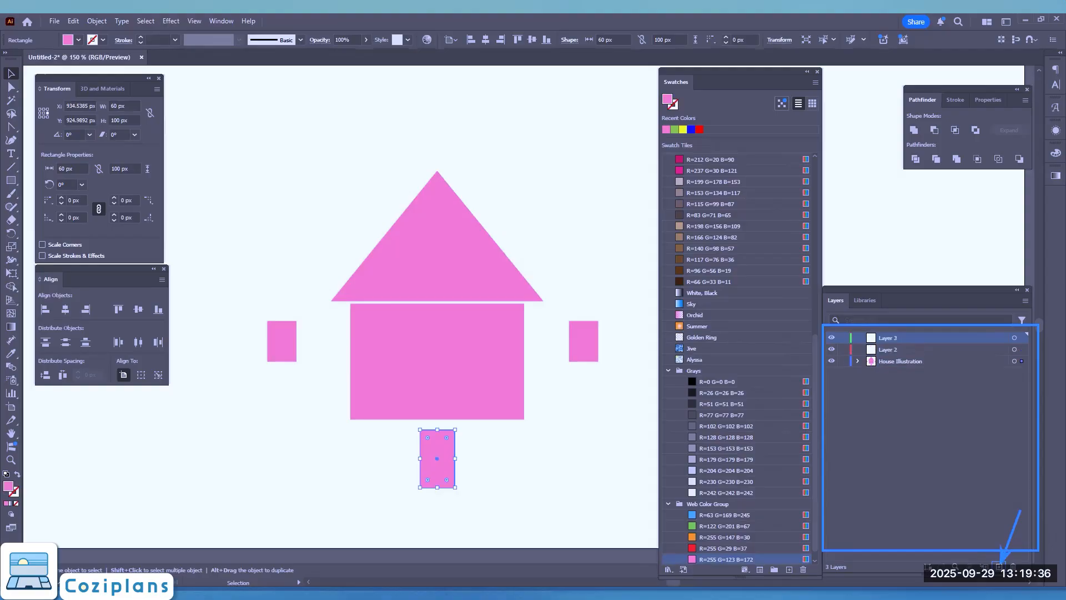
left_click(999, 567)
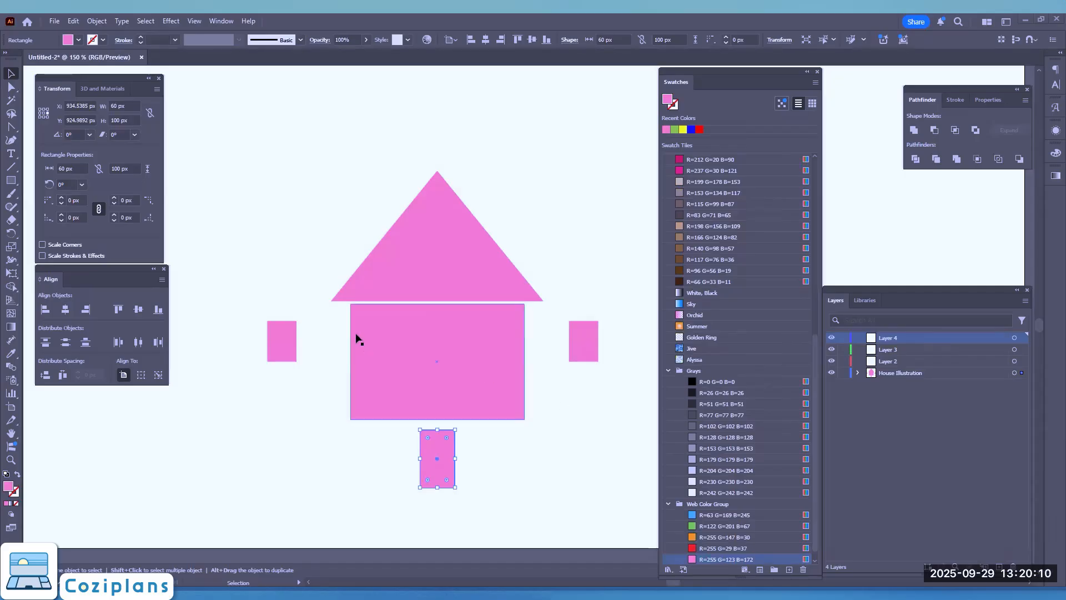
Rename Layer 2 as Roof in its layer options
left_click(880, 362)
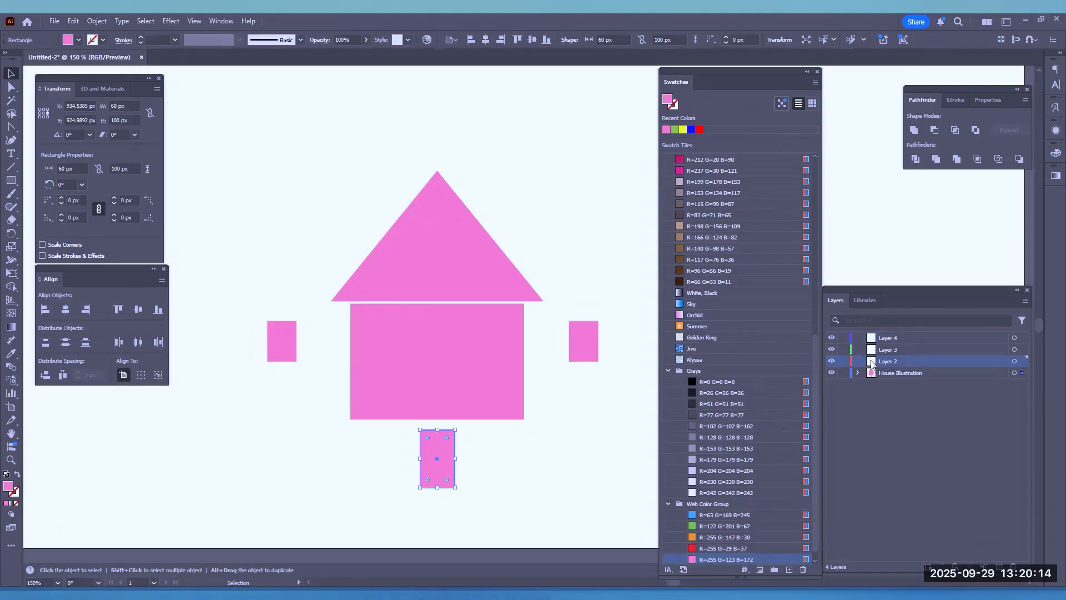
double_click(872, 362)
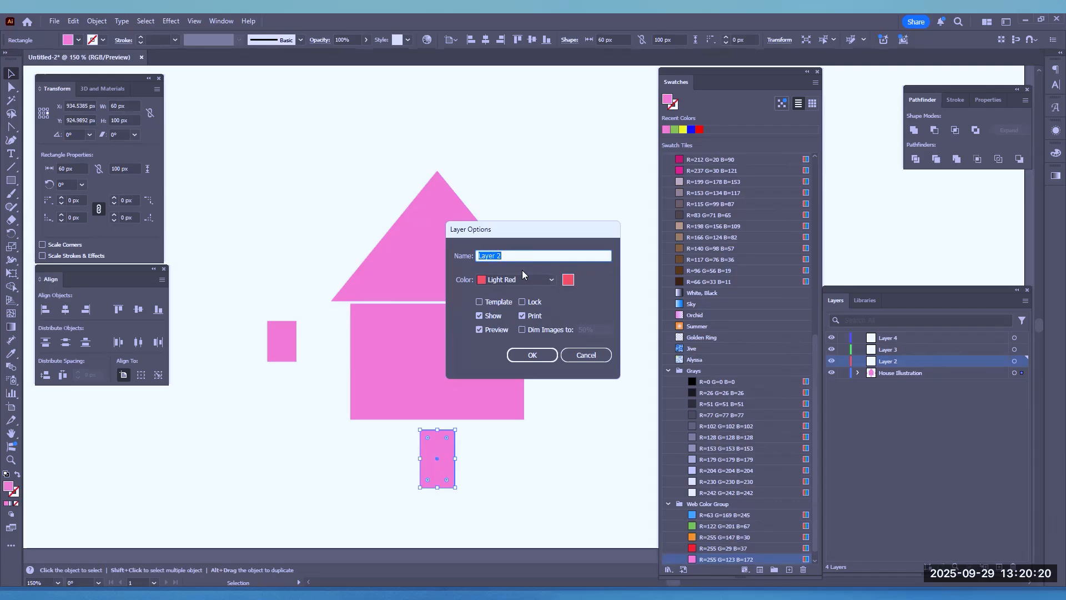
type("Roof")
left_click(516, 279)
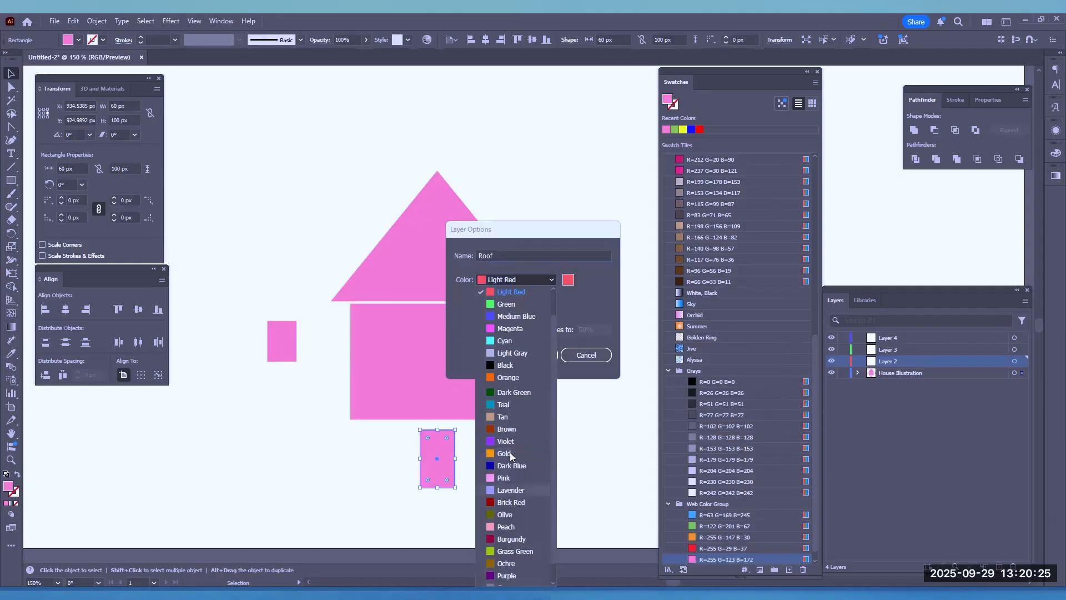
left_click(520, 343)
left_click(525, 354)
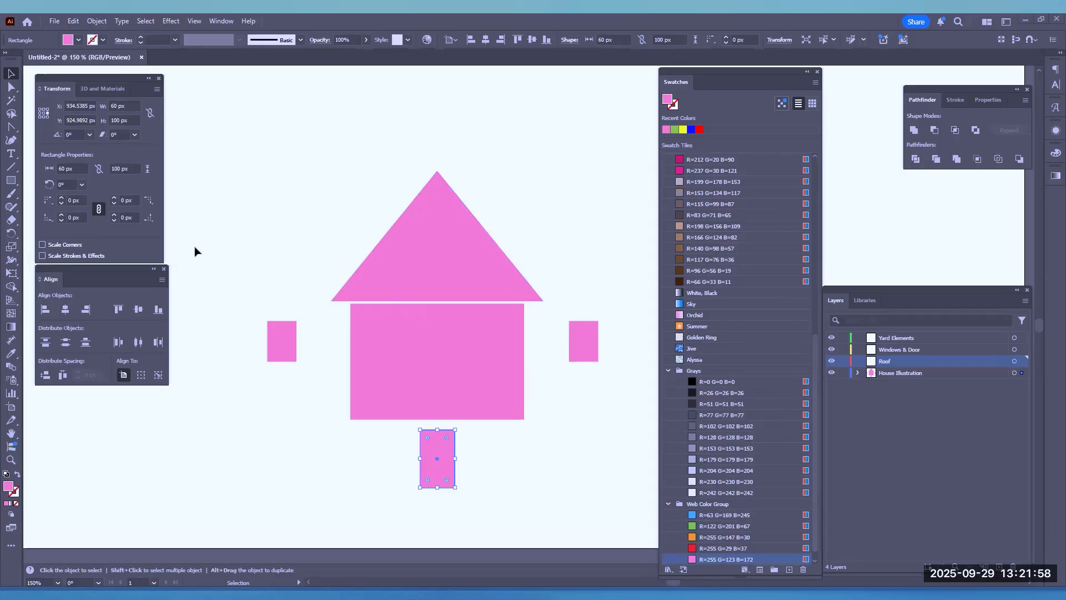
Move the roof triangle from the House Illustration layer into the Roof layer
left_click(858, 373)
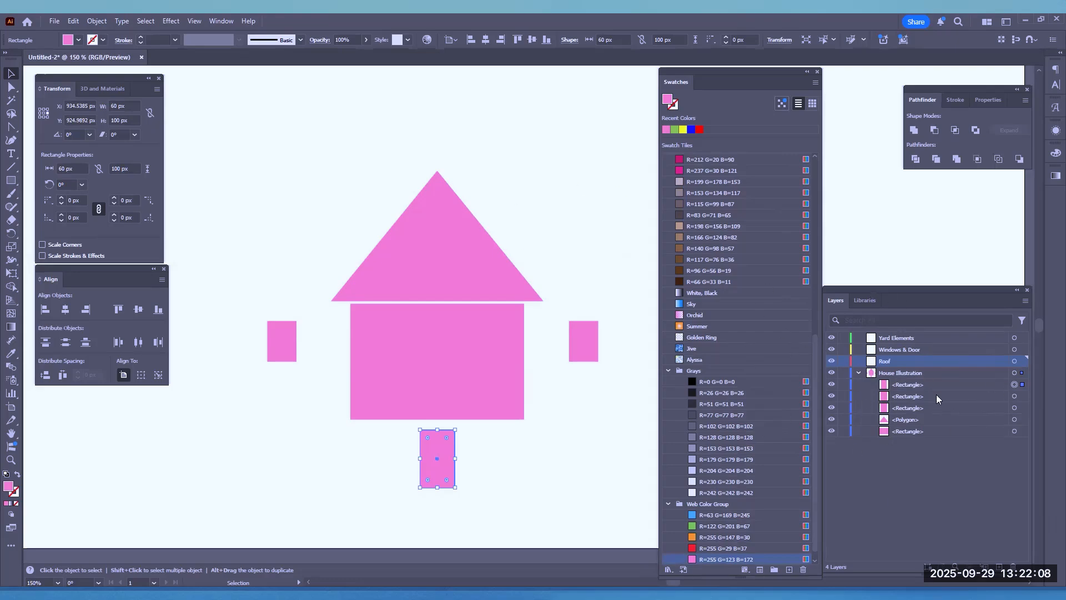
left_click(443, 272)
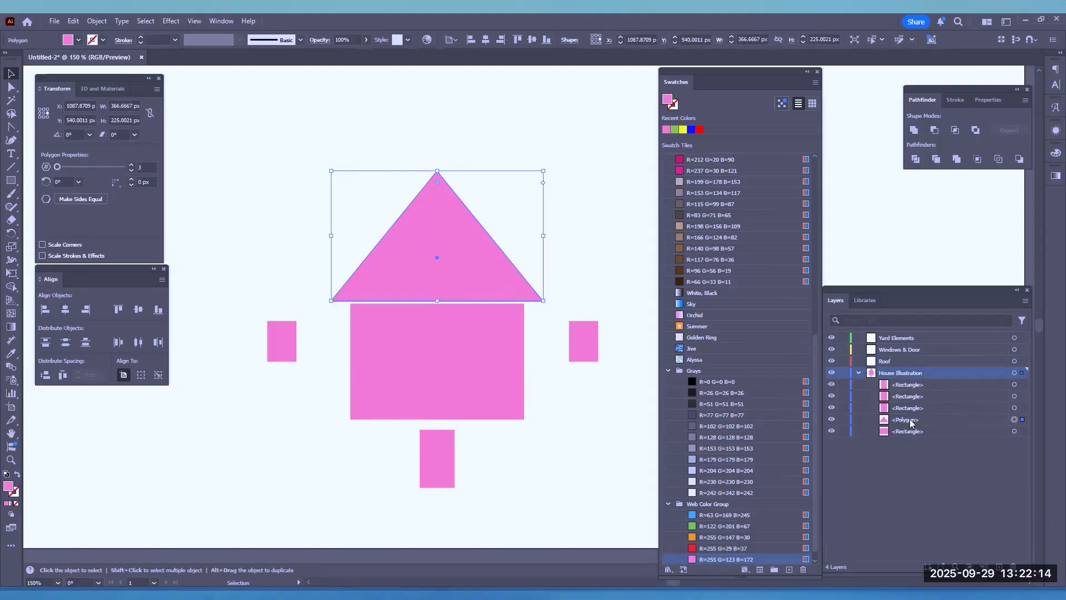
left_click_drag(911, 422, 886, 362)
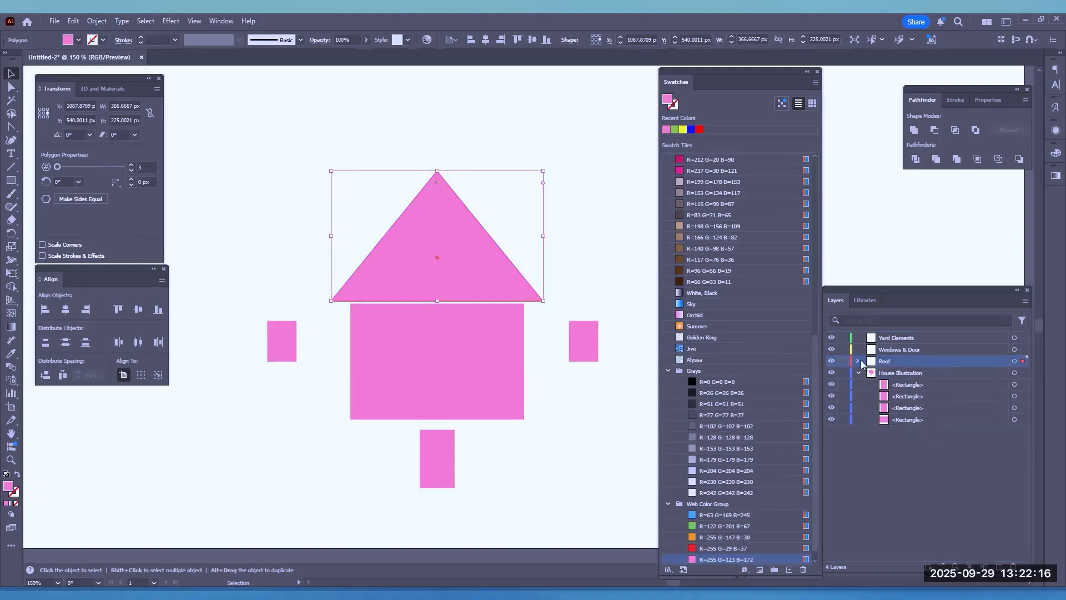
Toggle the Roof layer's visibility off and on to check which artwork it contains
left_click(831, 361)
left_click(831, 361)
left_click(831, 361)
left_click(832, 361)
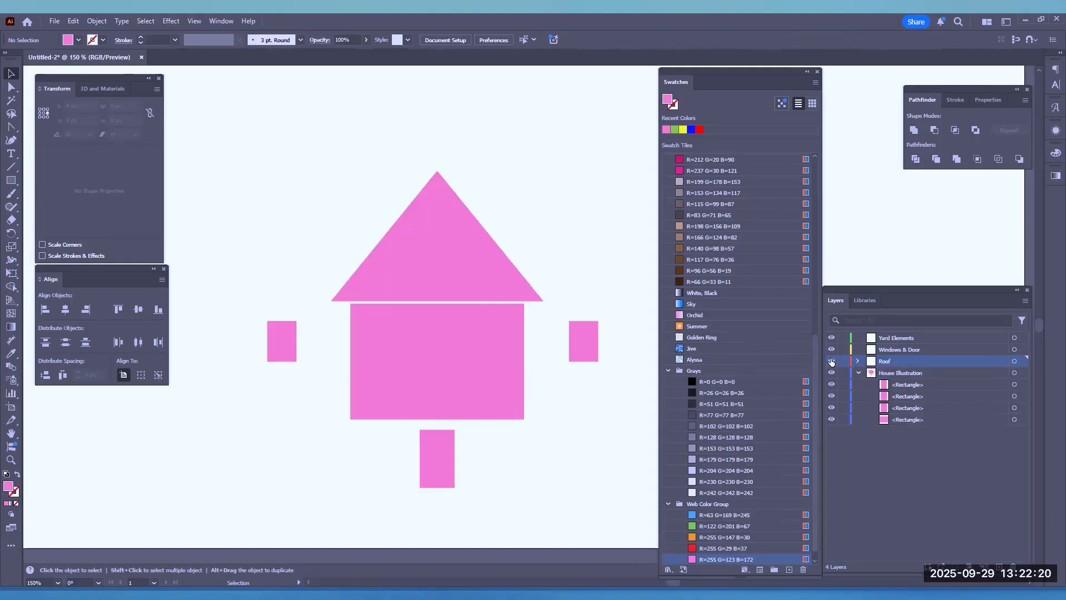
left_click(831, 361)
left_click(832, 361)
left_click(831, 361)
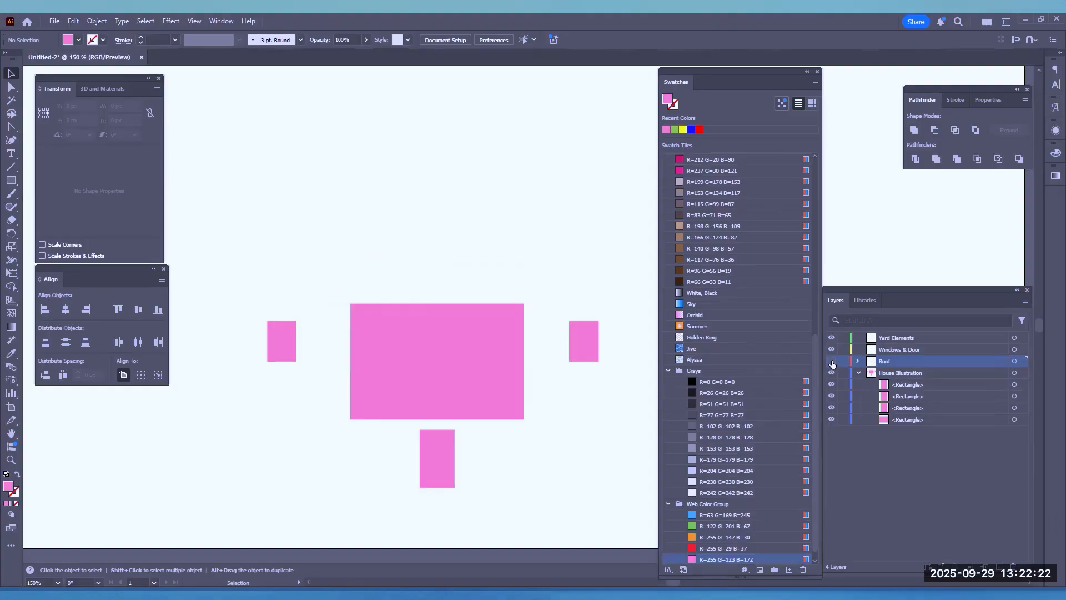
left_click(831, 361)
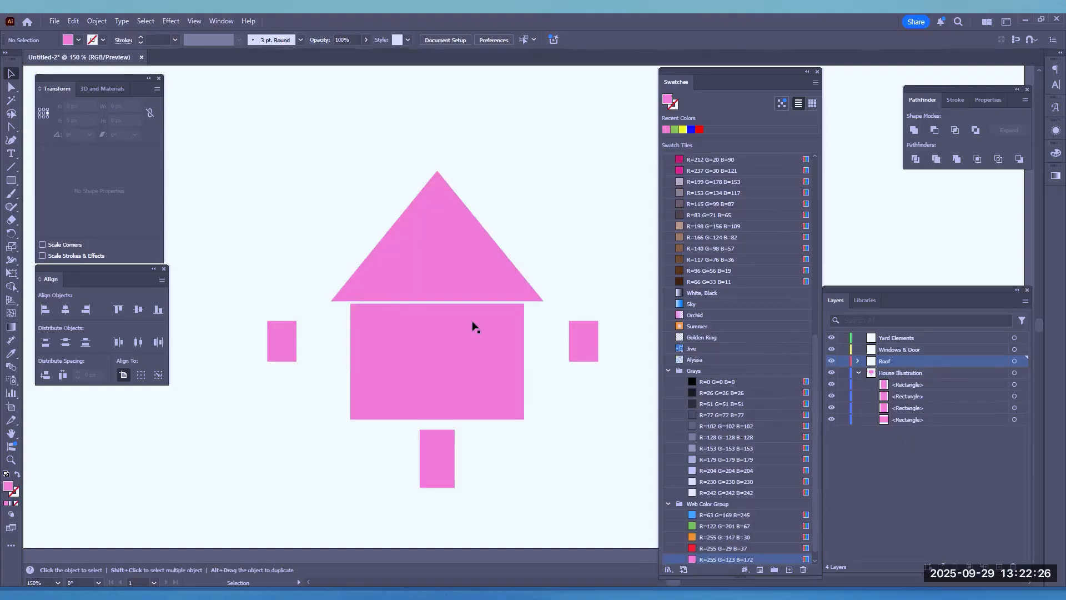
Move the two window rectangles and the door rectangle from the House Illustration layer into the Windows & Door layer
left_click(583, 351)
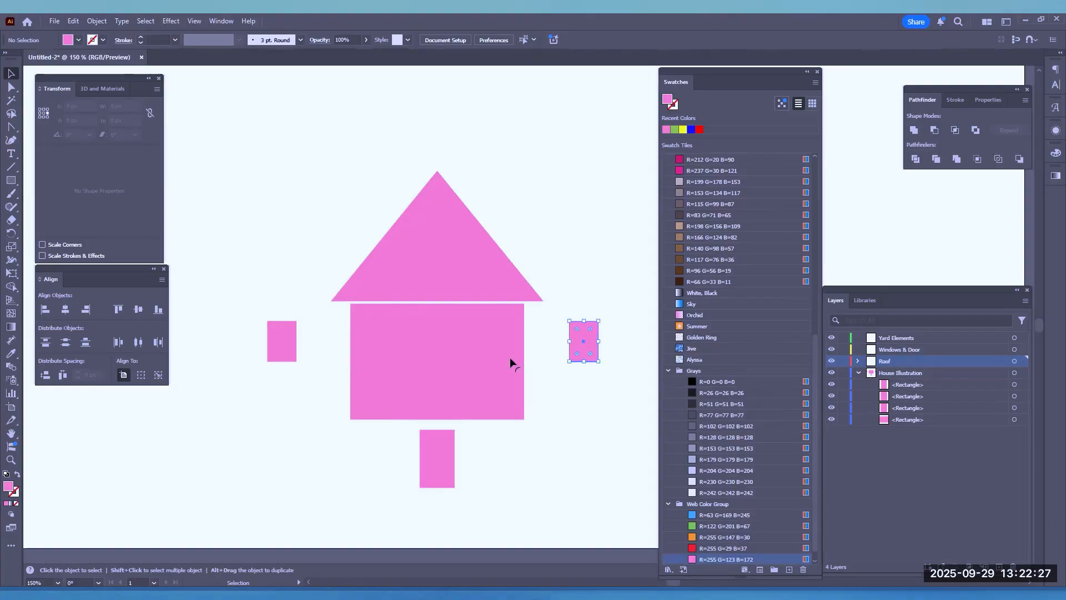
left_click(289, 350, "shift")
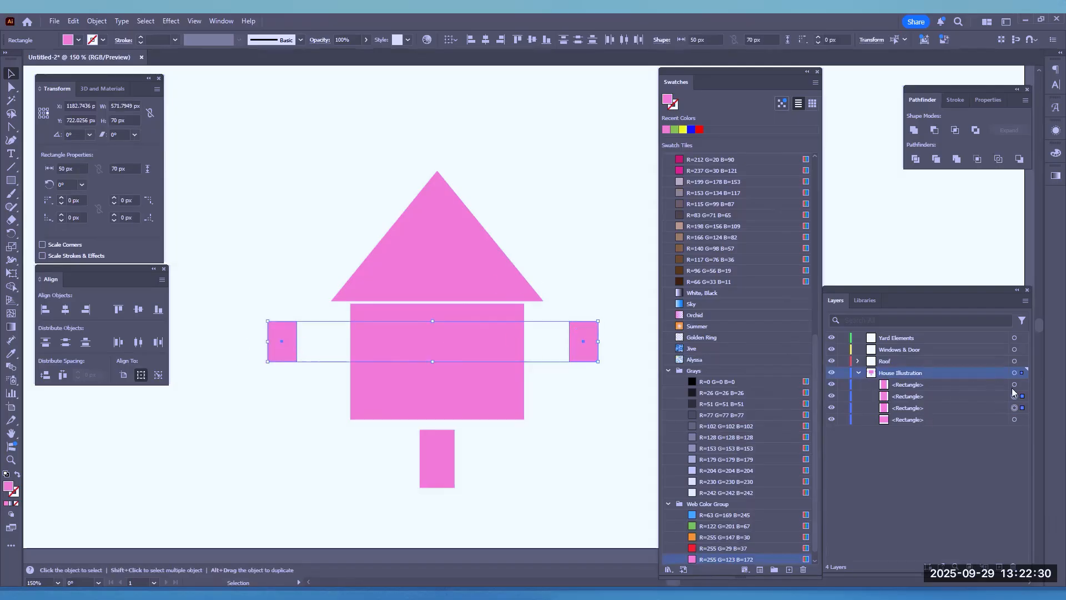
left_click(911, 395)
left_click(942, 404, "shift")
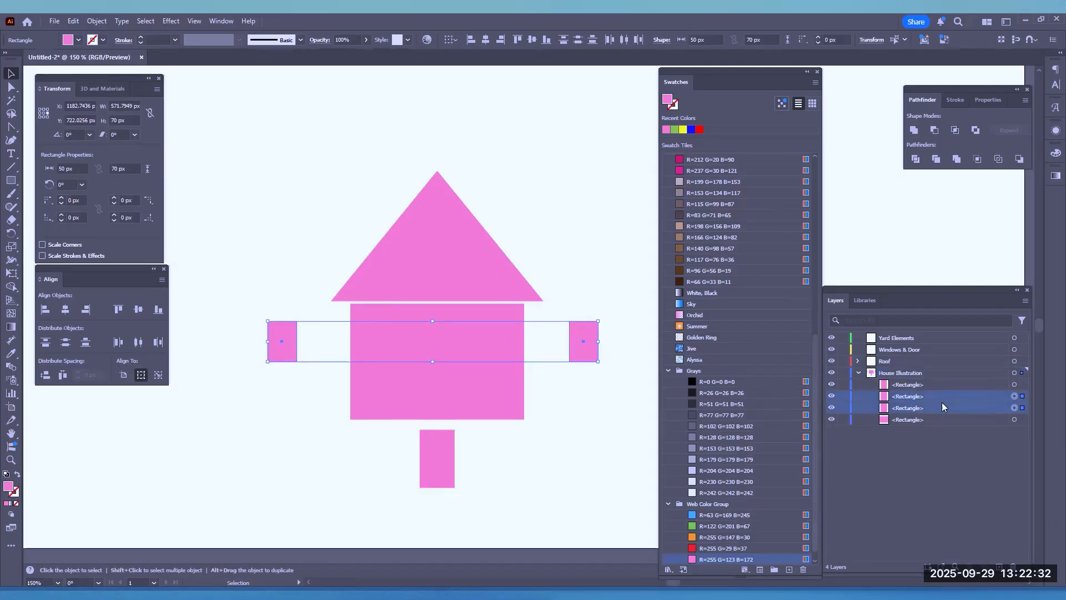
left_click_drag(910, 404, 905, 351)
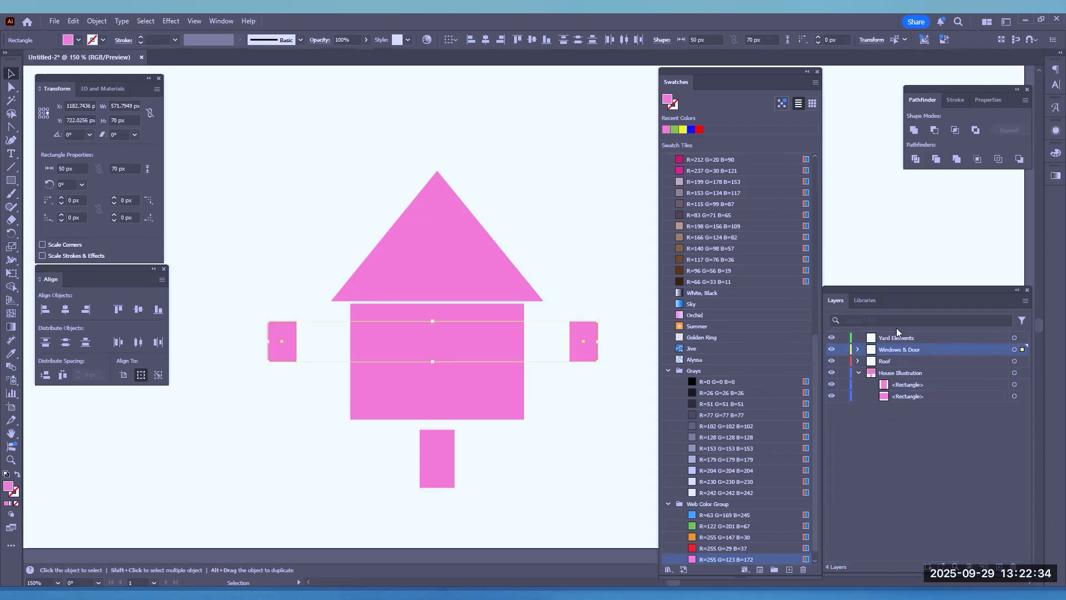
left_click(434, 465)
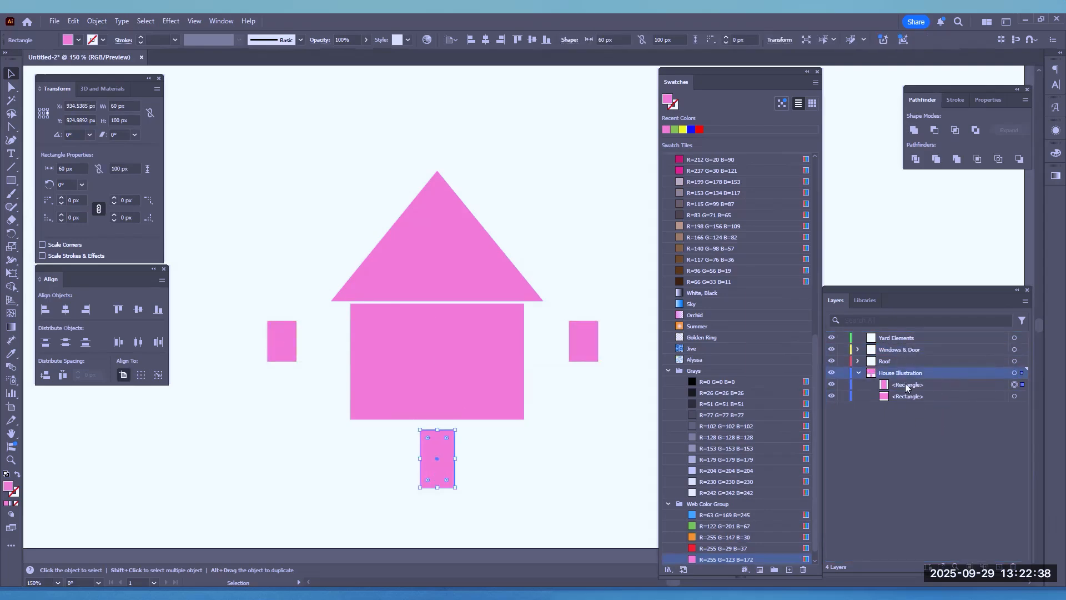
left_click_drag(906, 387, 886, 350)
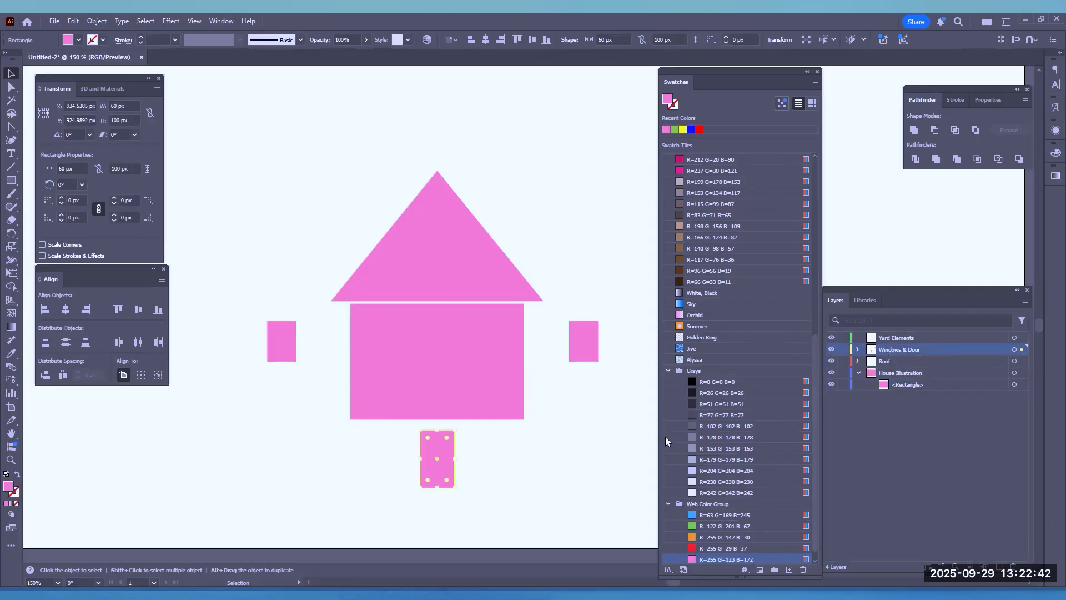
Rename the House Illustration layer as Walls and collapse its contents
left_click(900, 383)
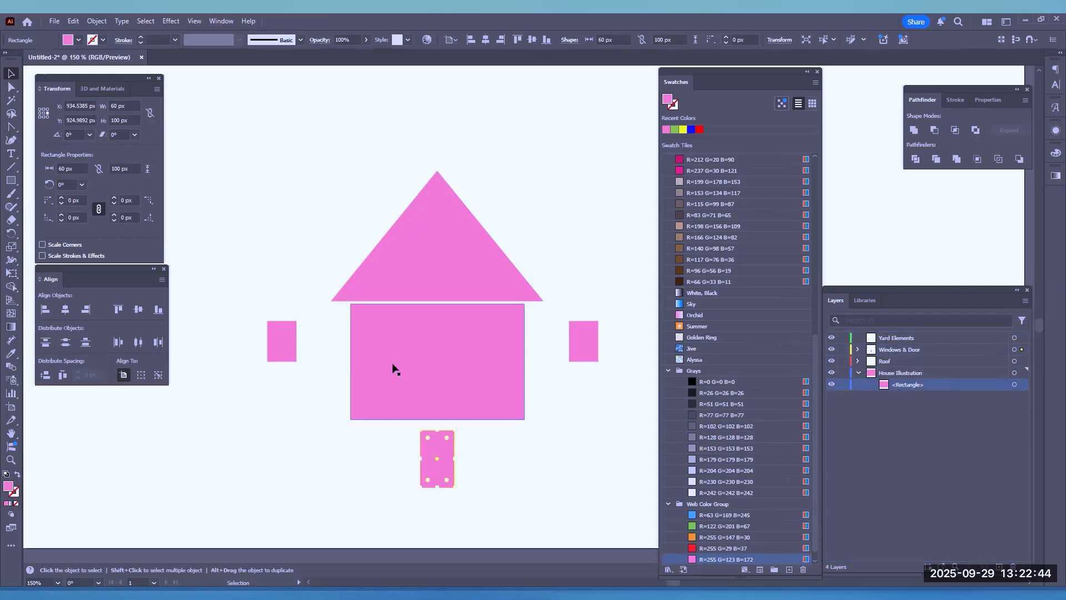
double_click(903, 372)
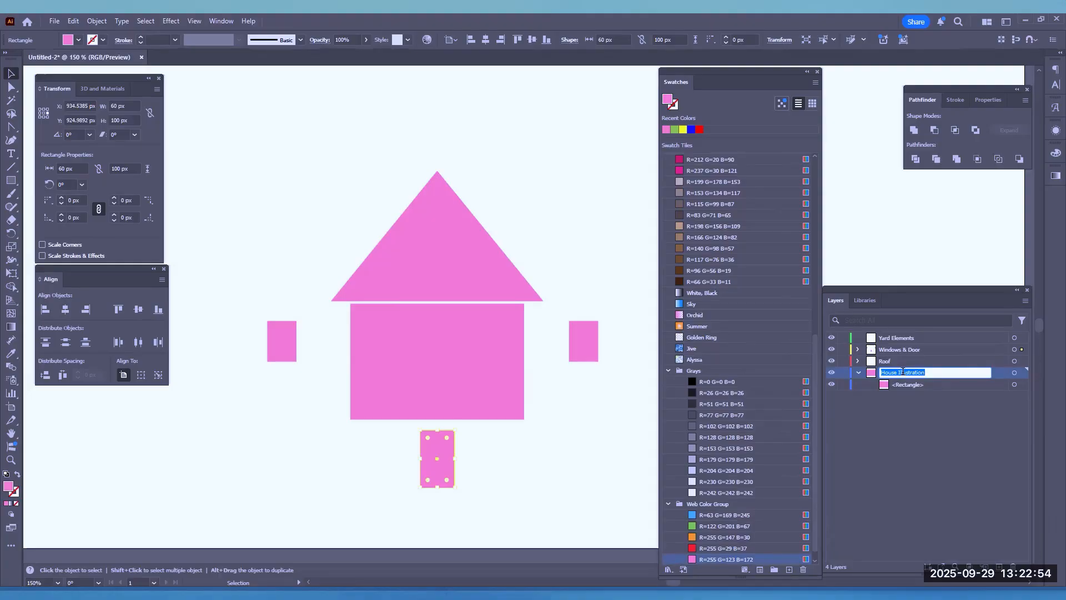
type("Walls")
key("Return")
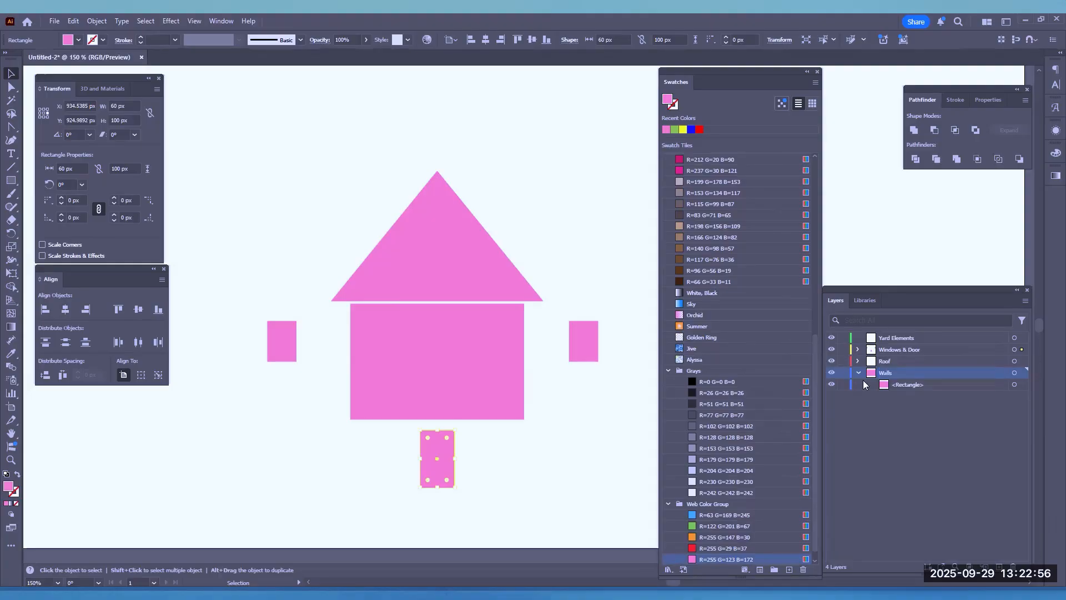
left_click(859, 372)
left_click(857, 347)
left_click(858, 350)
left_click(858, 373)
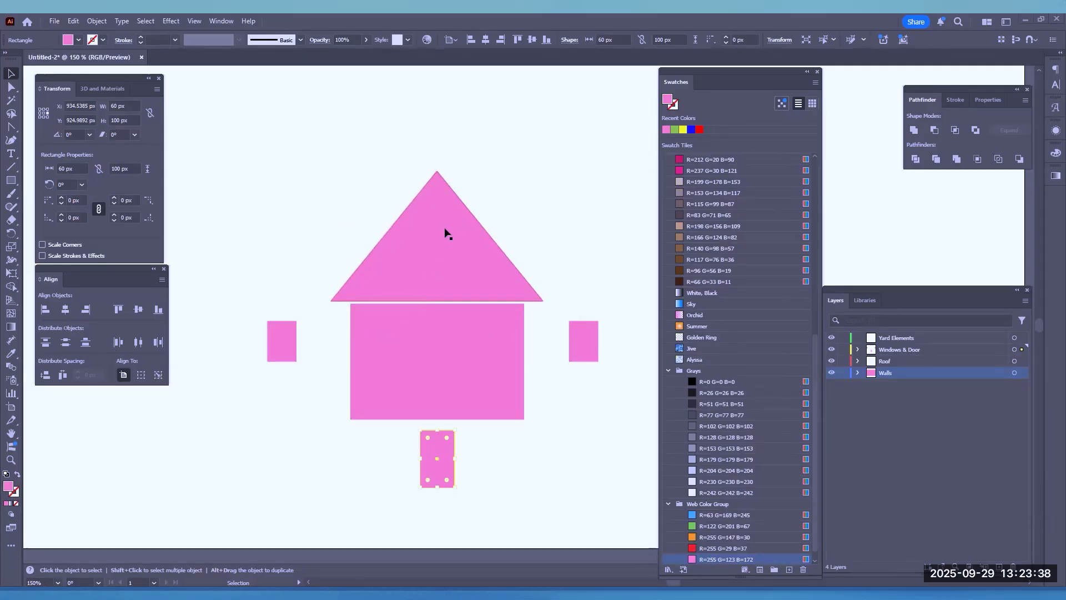
Fill the roof triangle with RGB Red from the recent colors
left_click(424, 229)
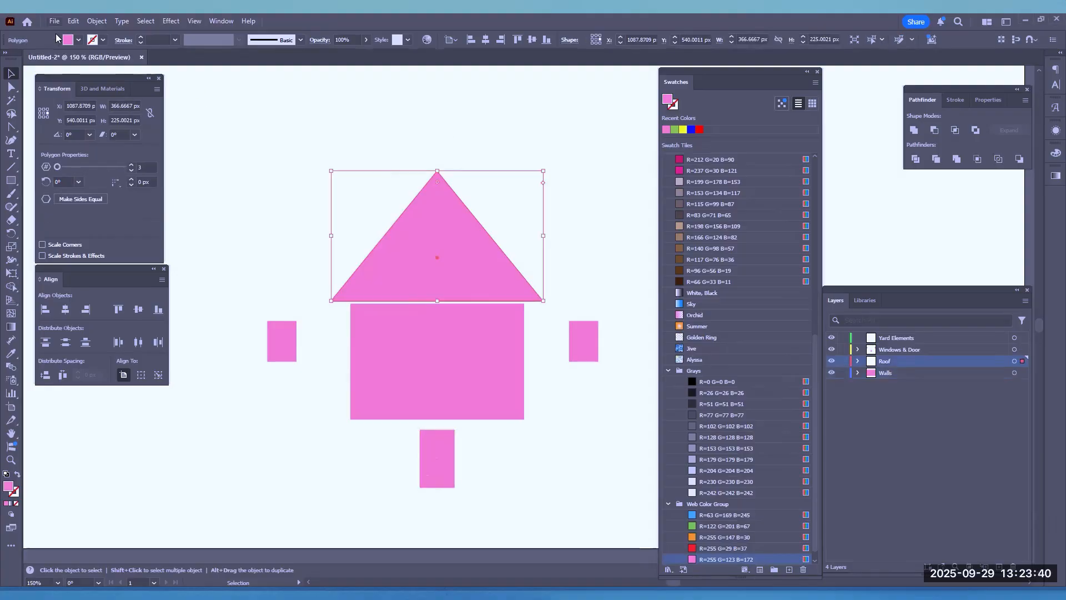
left_click(79, 40)
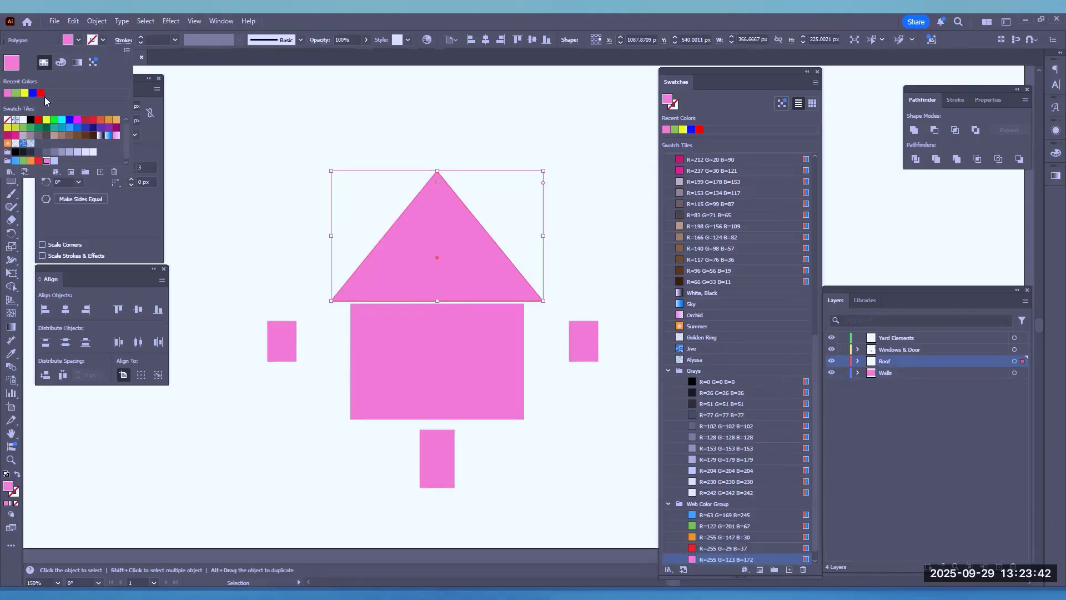
left_click(40, 94)
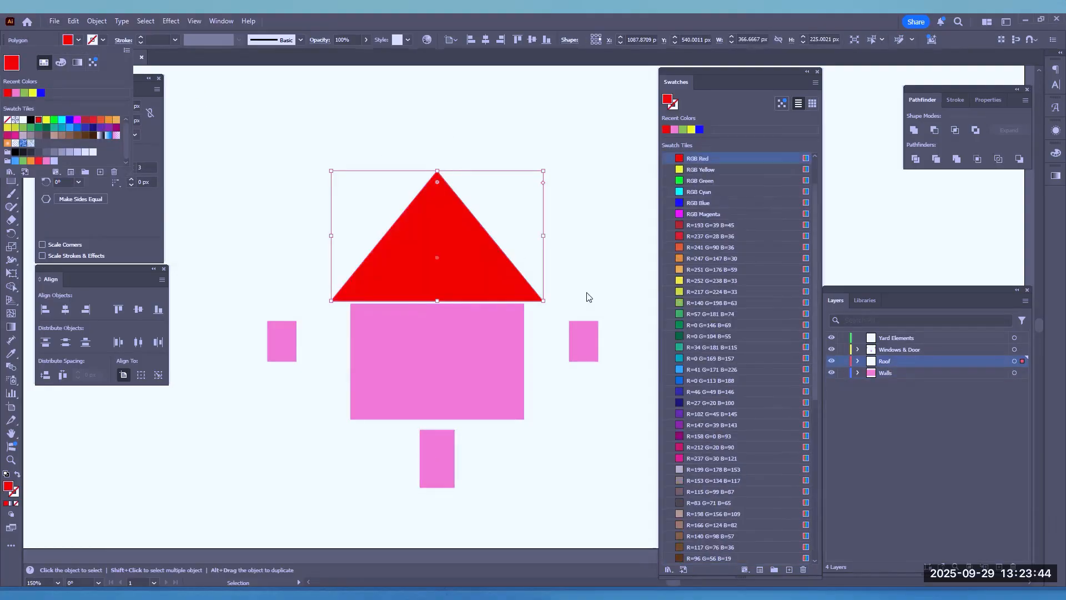
left_click(590, 452)
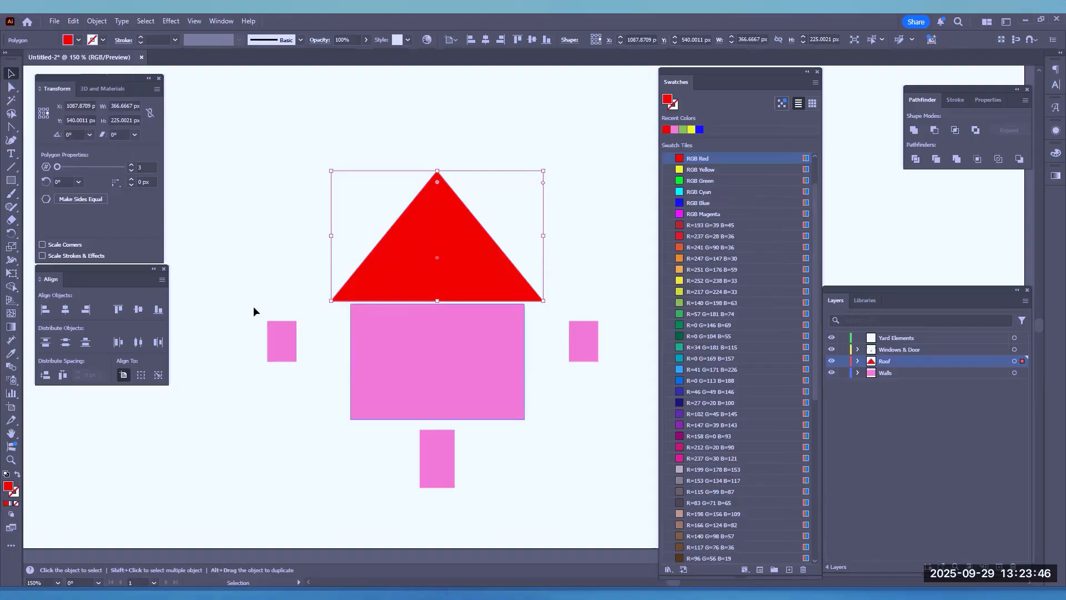
Examine how the roof and house body shapes correspond to the Roof and Walls layers and the objects inside Walls
left_click(449, 344)
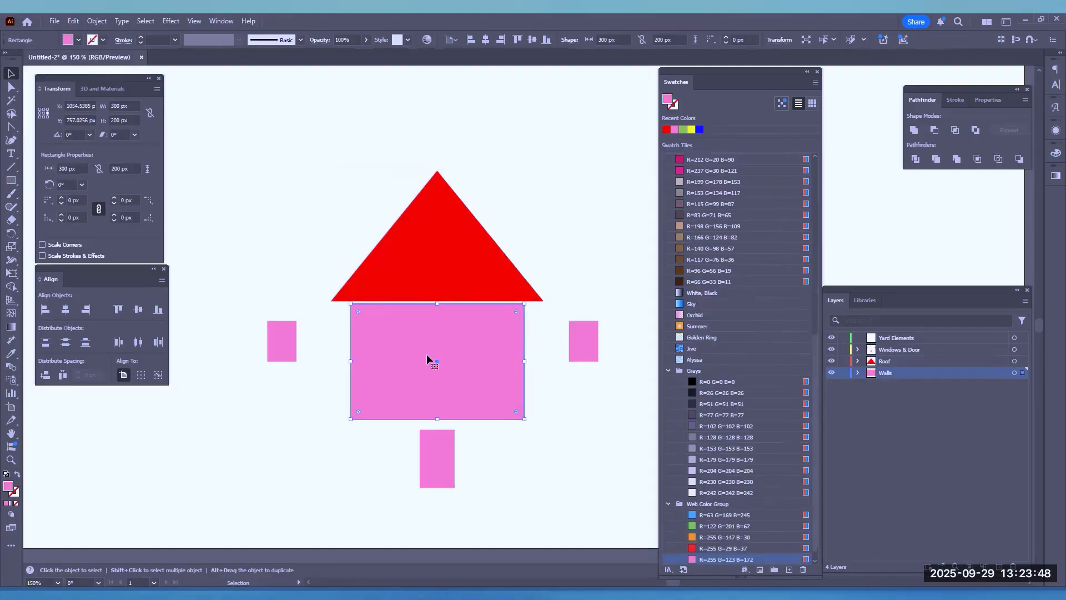
left_click(452, 267)
left_click(460, 360)
left_click(873, 362)
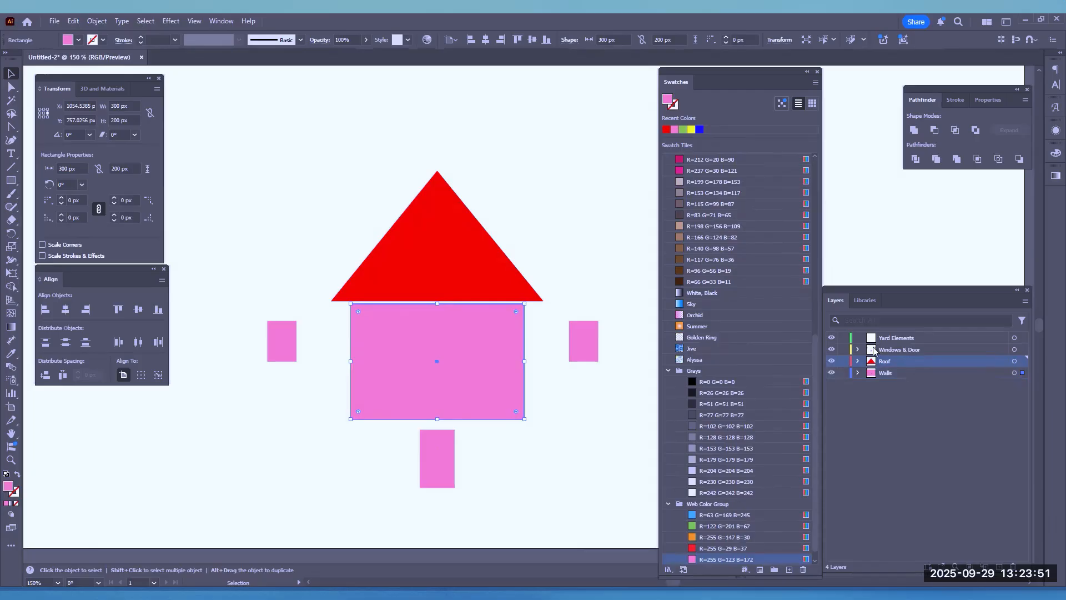
left_click(858, 373)
left_click(886, 385)
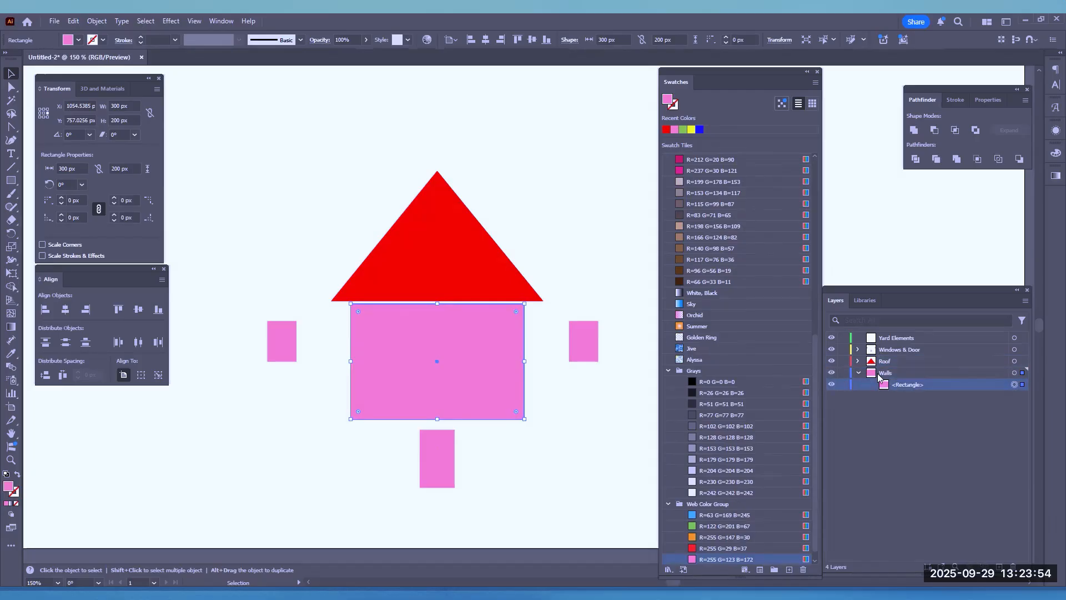
left_click(886, 373)
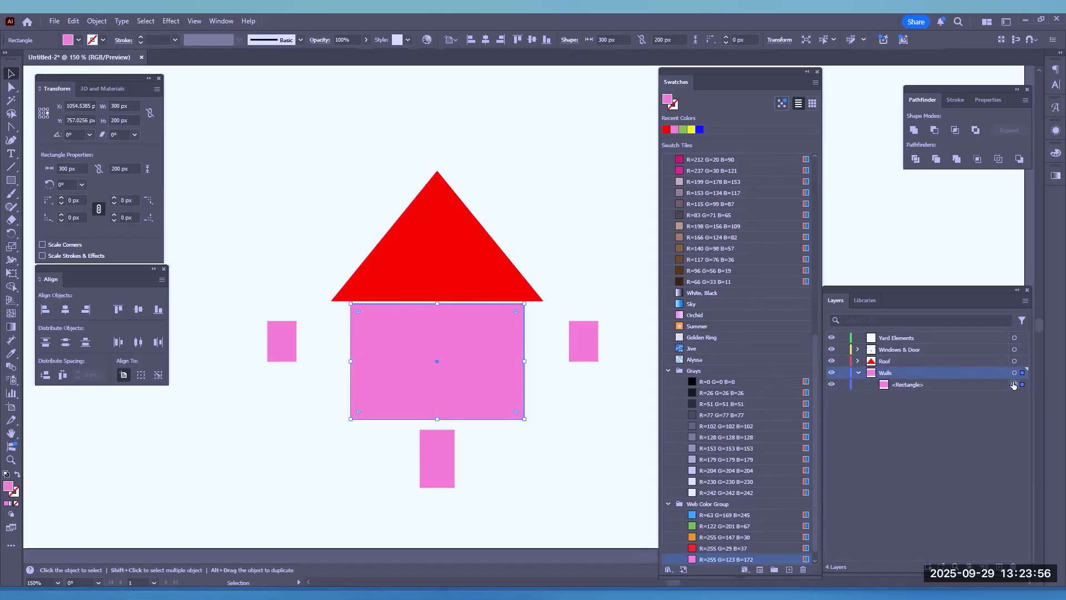
left_click(894, 385)
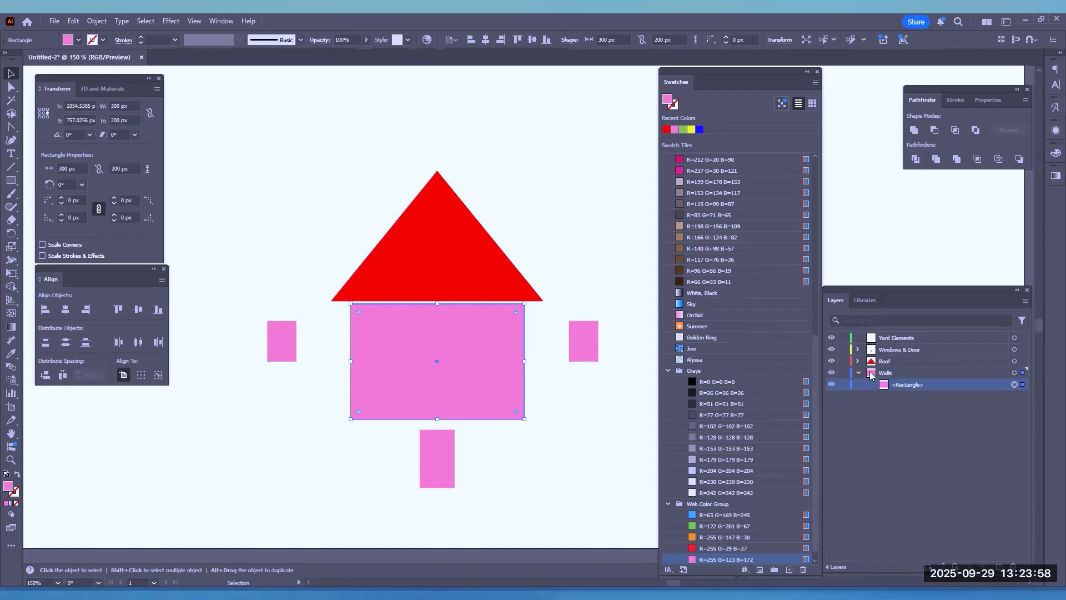
left_click(858, 373)
Identify the two window rectangles inside the Windows & Door layer and rename each of them as Window
left_click(858, 349)
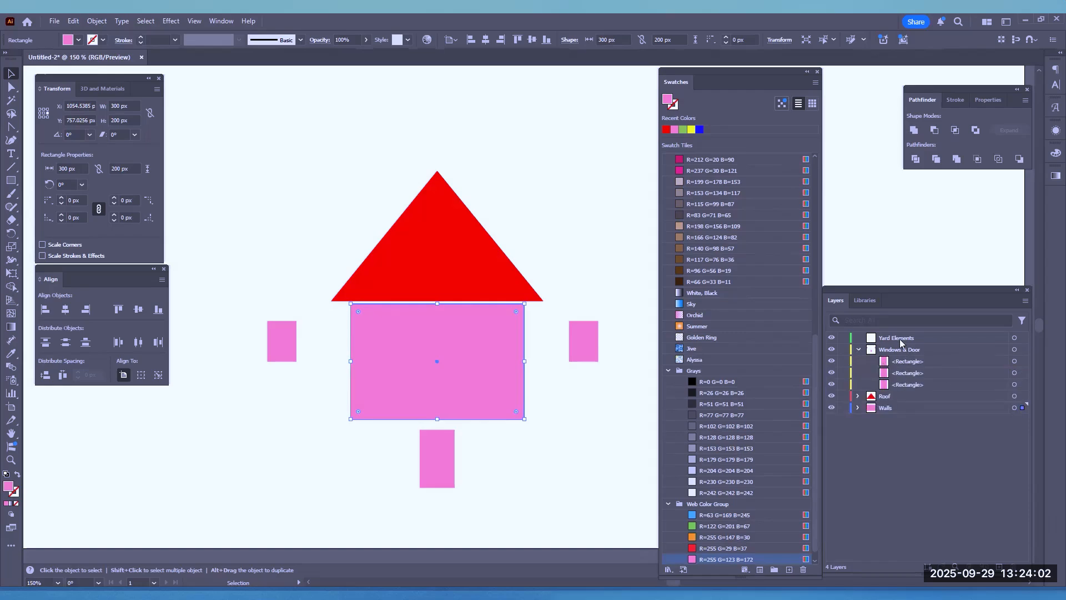
left_click(1015, 373)
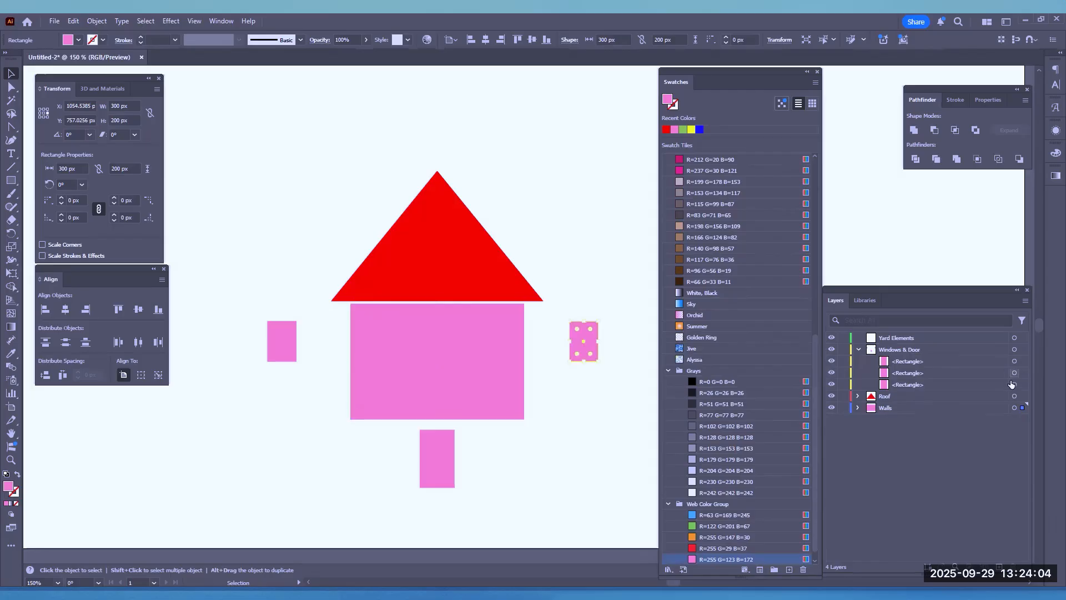
left_click(1014, 385, "shift")
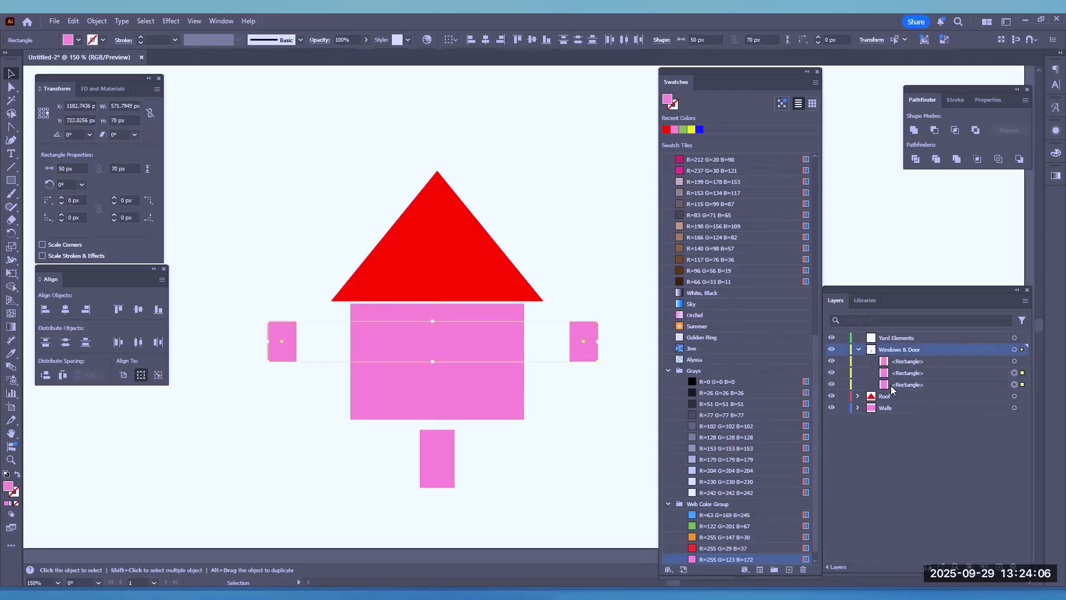
left_click(913, 373)
left_click(914, 384)
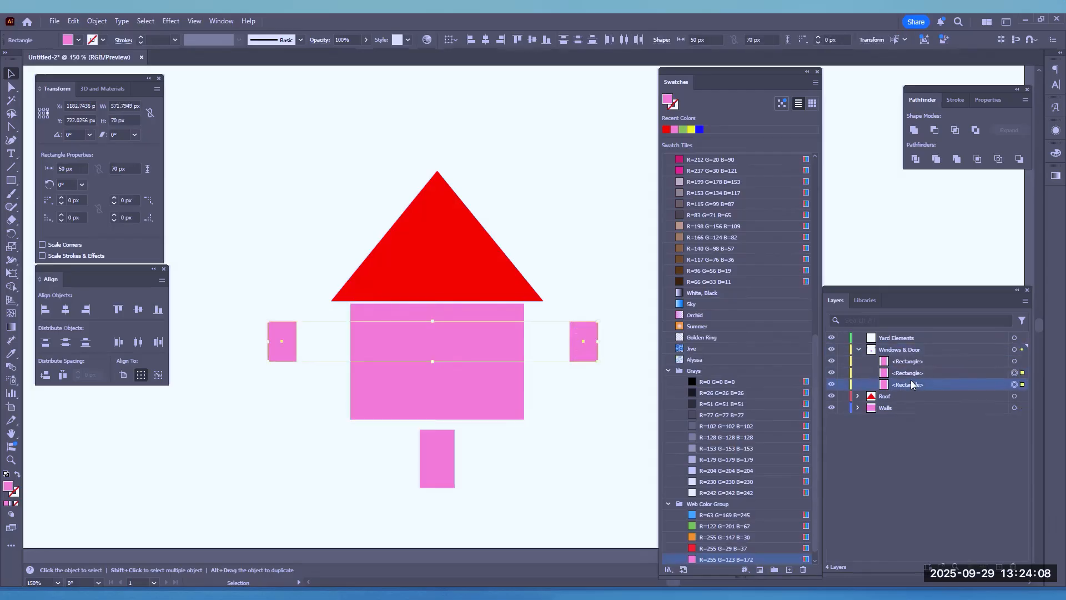
double_click(908, 373)
type("W")
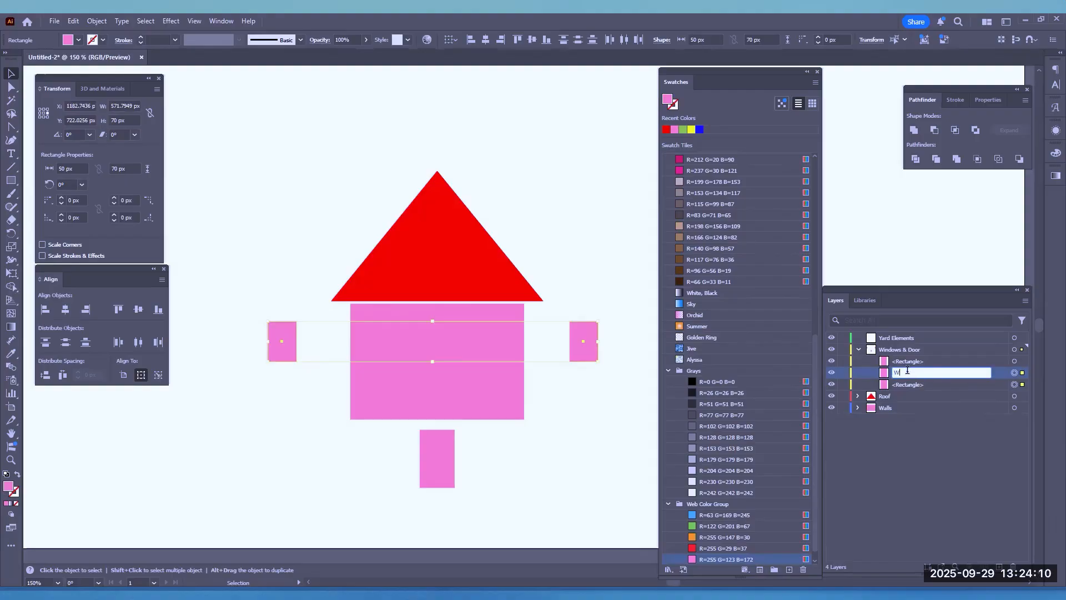
type("indow")
key("Return")
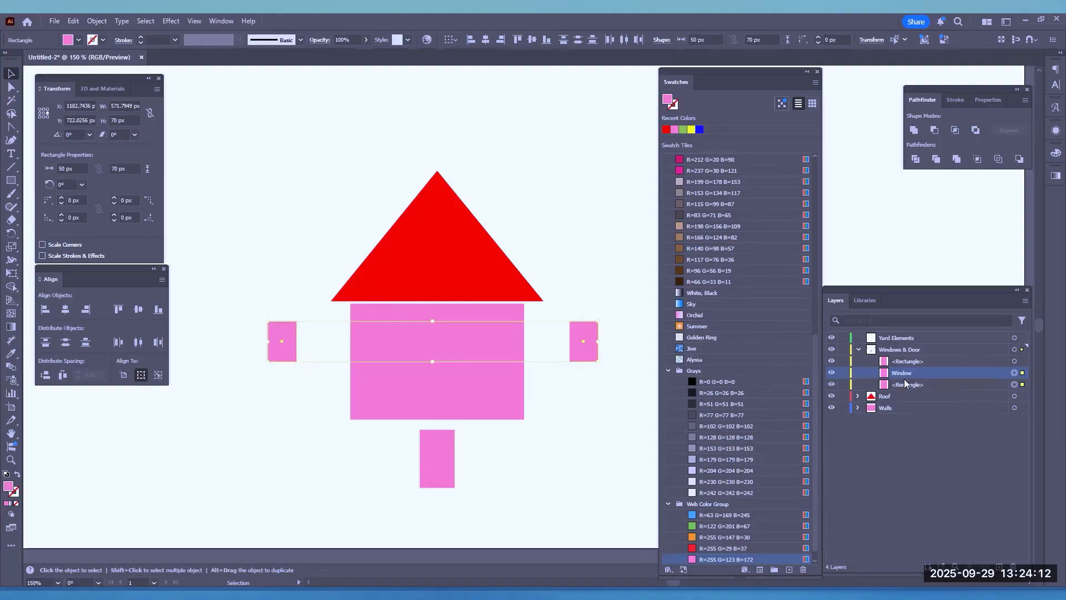
left_click(908, 386)
double_click(909, 385)
type("Window")
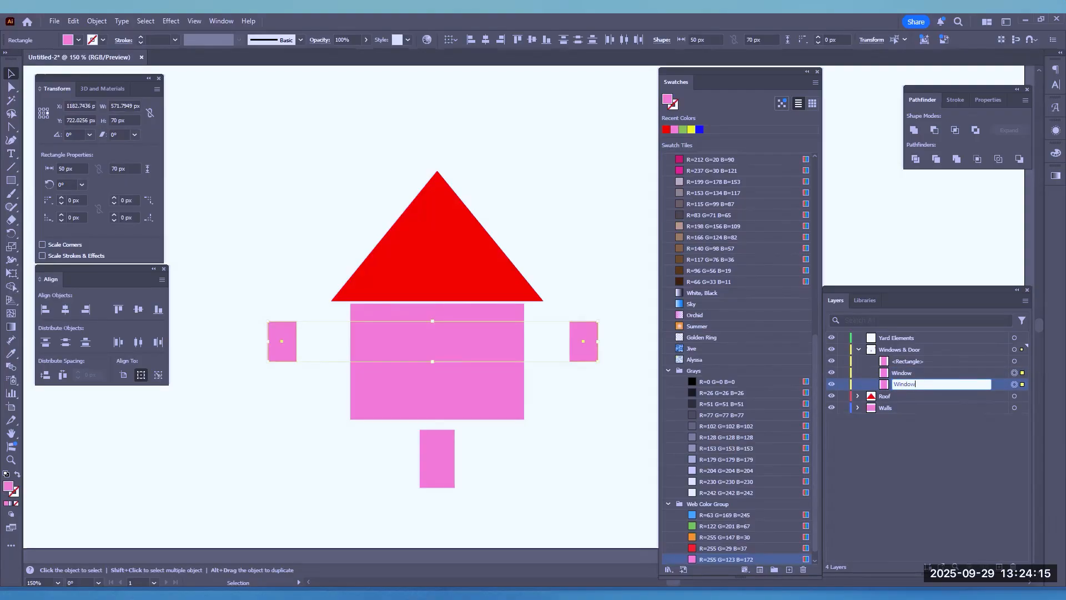
key("Return")
Rename the remaining rectangle in the Windows & Door layer as Door
left_click(909, 363)
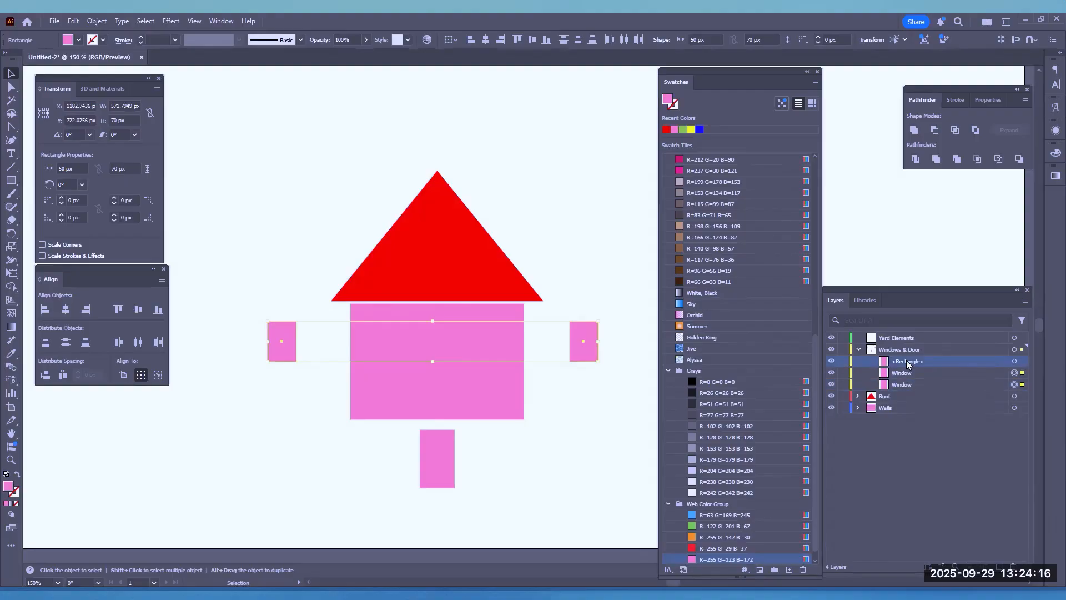
double_click(909, 363)
type("Door")
left_click(922, 373)
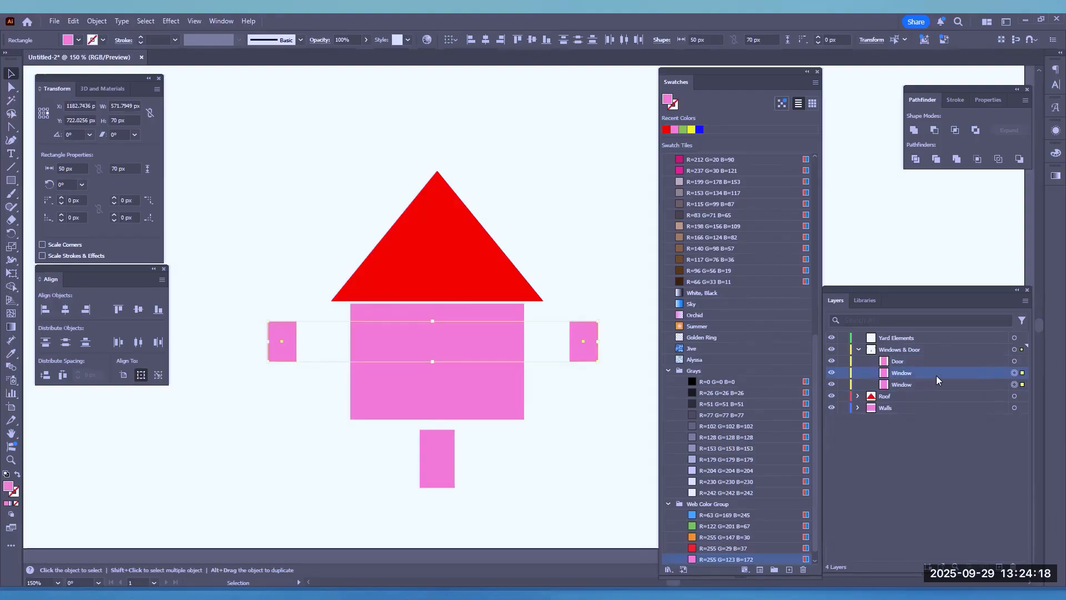
Fill both Window rectangles in the Windows & Door layer with RGB Yellow
left_click(1014, 373)
left_click(1014, 384, "shift")
left_click(79, 41)
left_click(46, 120)
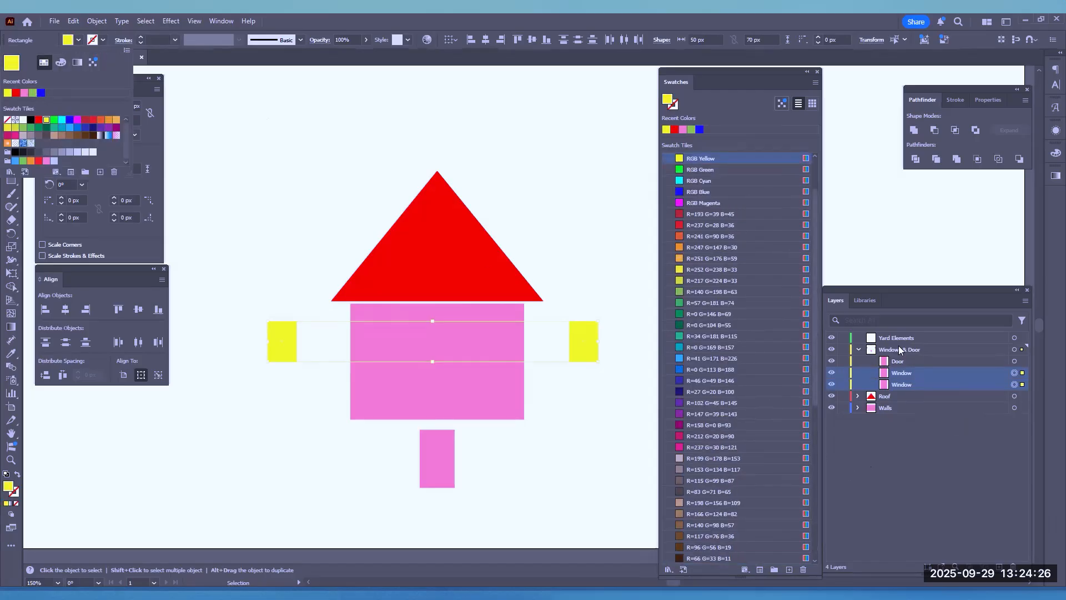
Fill the Door rectangle with the brown swatch R=96 G=56 B=19 and collapse the Windows & Door layer
left_click(882, 361)
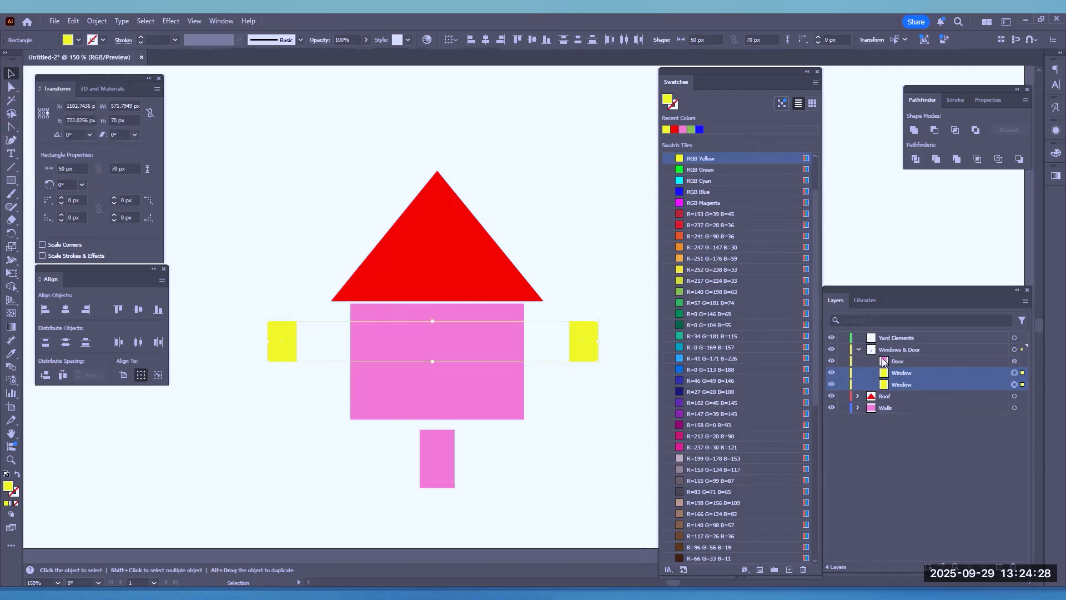
left_click(915, 361)
left_click(1015, 361)
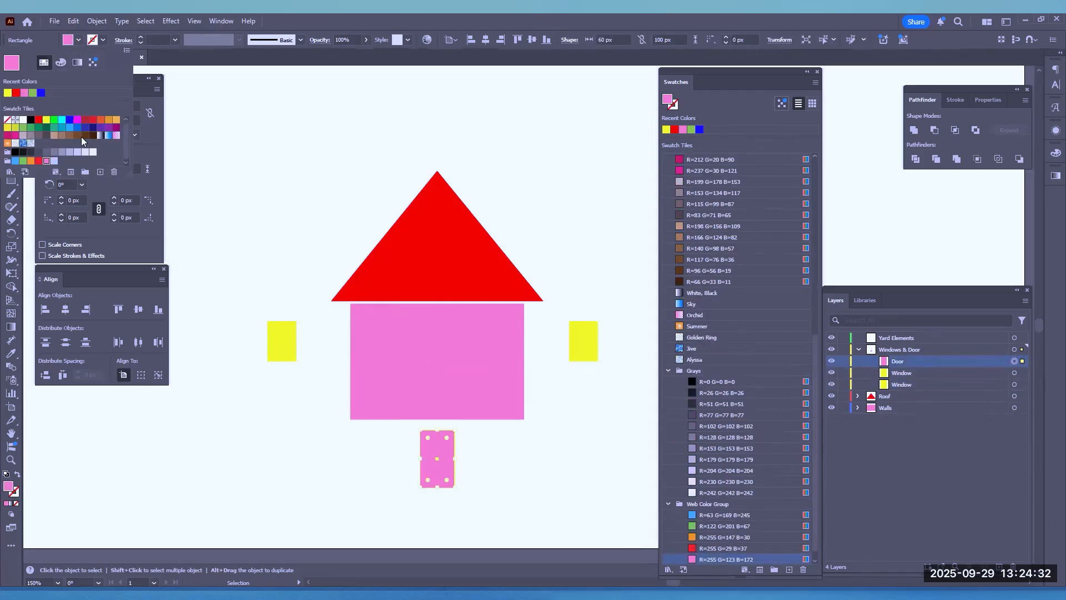
left_click(85, 135)
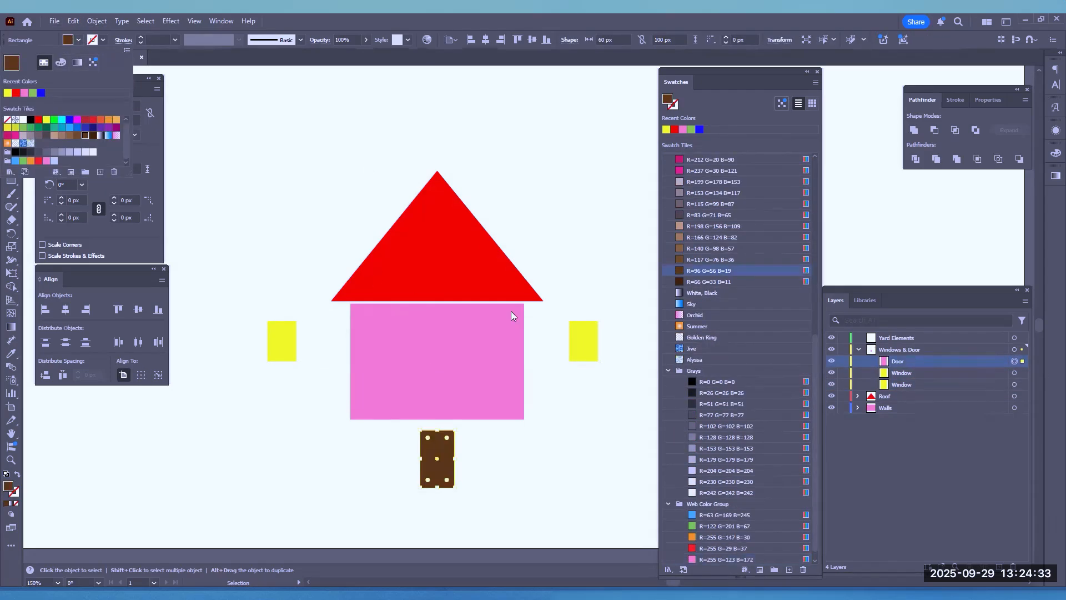
left_click(886, 373)
left_click(859, 347)
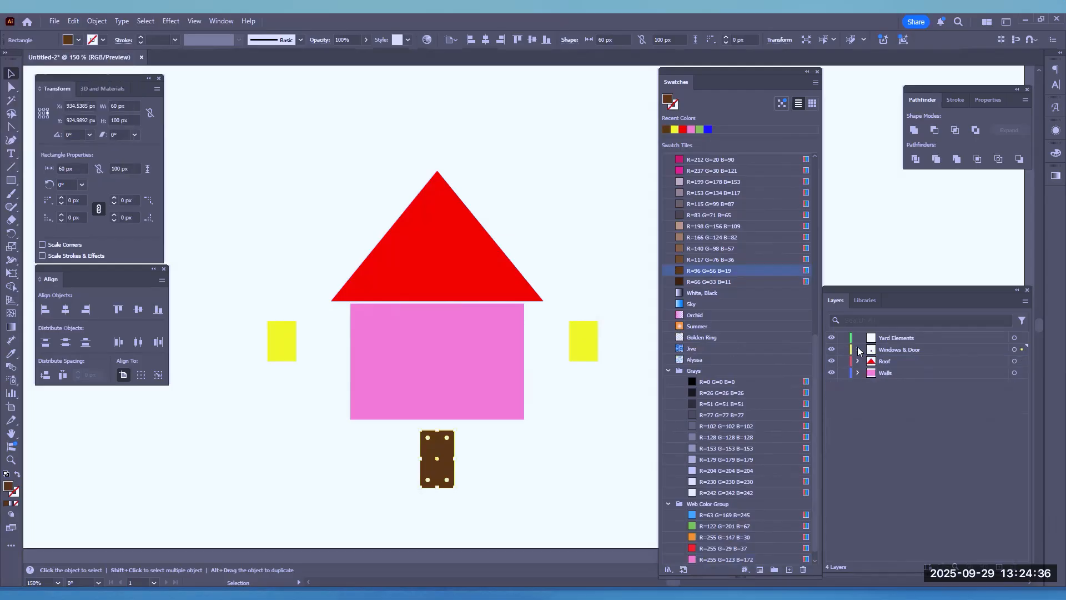
Change the highlight color of the Windows & Door layer to Cyan so selected windows stand out
left_click(588, 340)
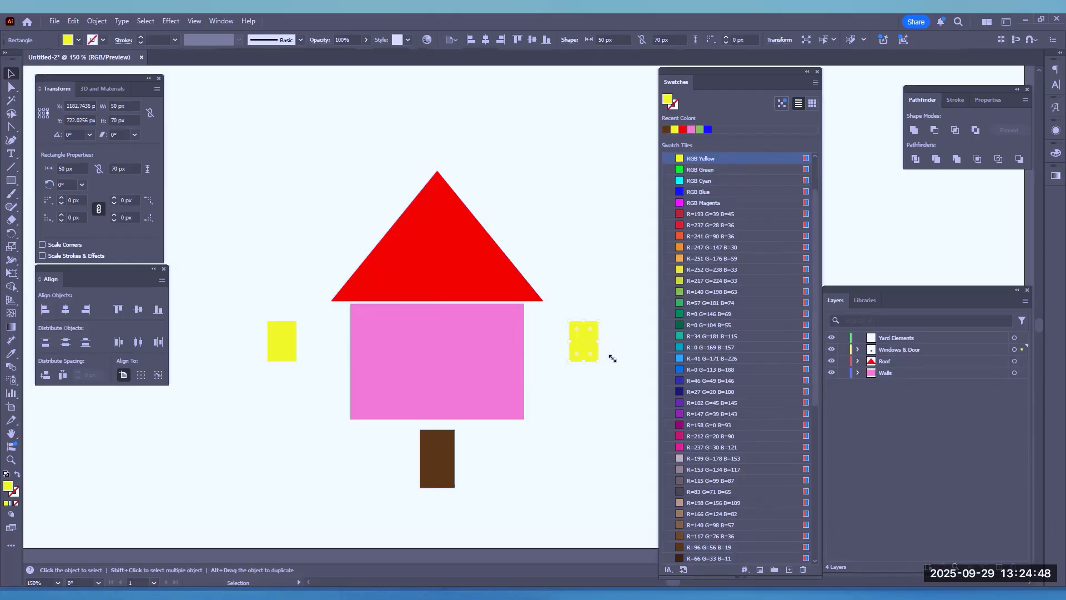
double_click(875, 353)
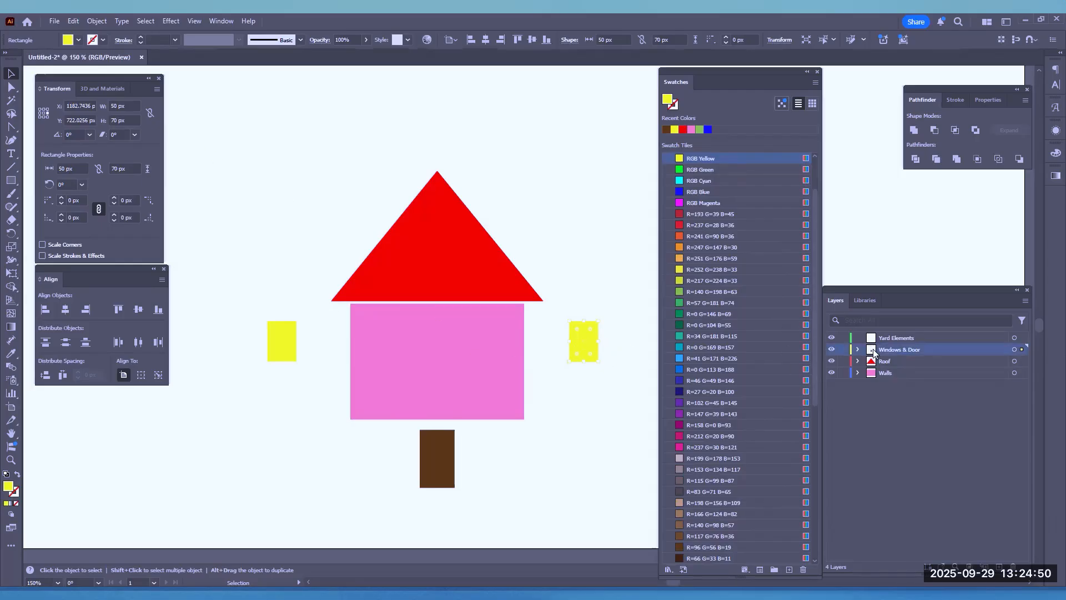
left_click(504, 280)
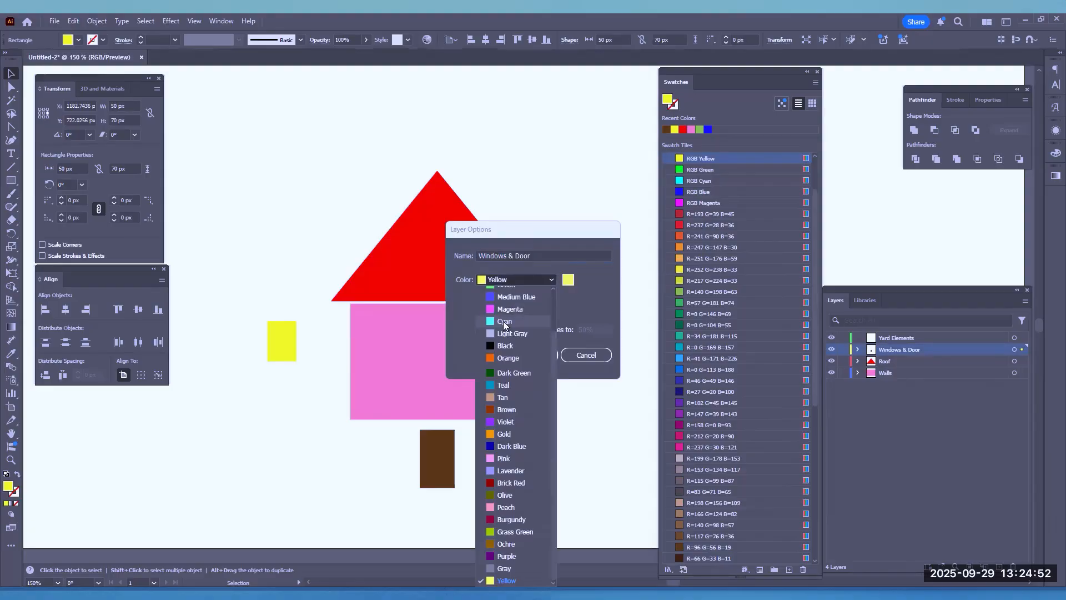
left_click(505, 320)
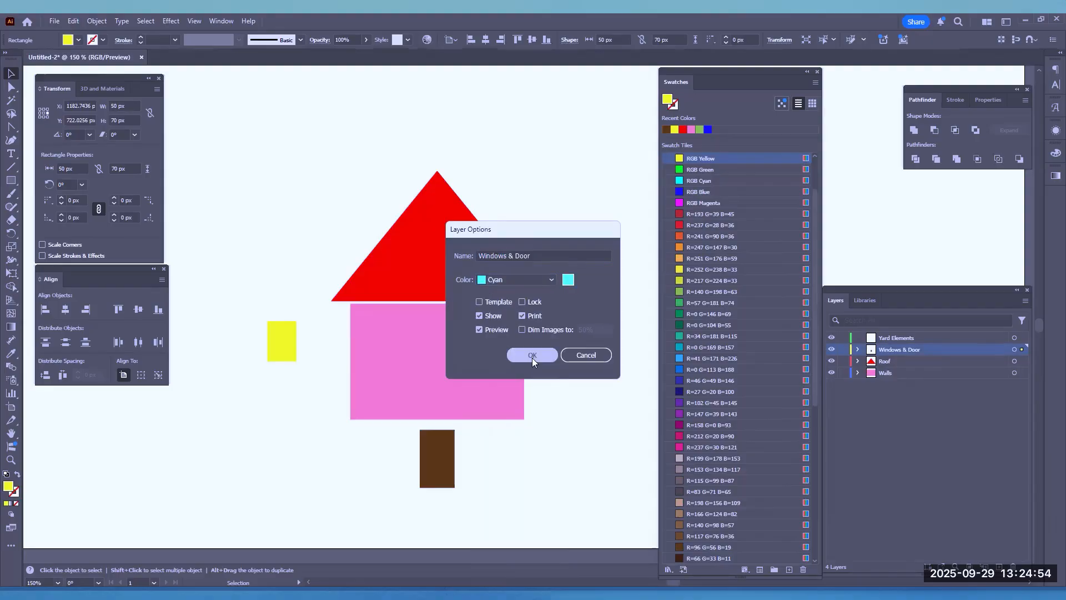
left_click(532, 356)
left_click(595, 394)
left_click(576, 328)
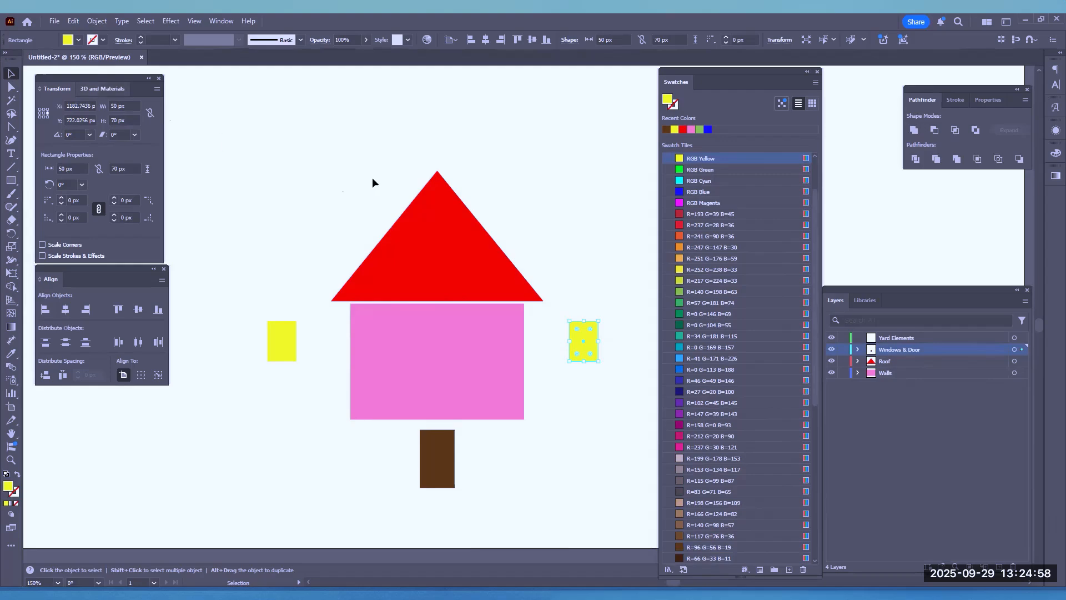
Move the two windows symmetrically onto the upper wall and place the door at the wall's bottom center
scroll(525, 347, "up", 1)
left_click_drag(596, 321, 491, 324)
left_click_drag(207, 339, 326, 339)
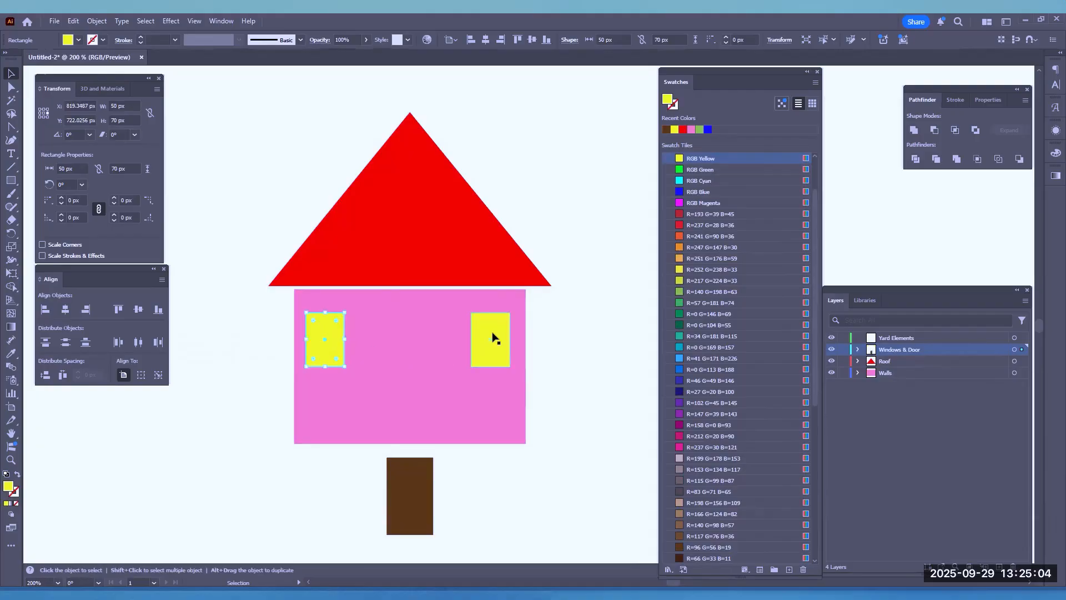
left_click_drag(488, 339, 472, 334)
left_click_drag(332, 337, 344, 336)
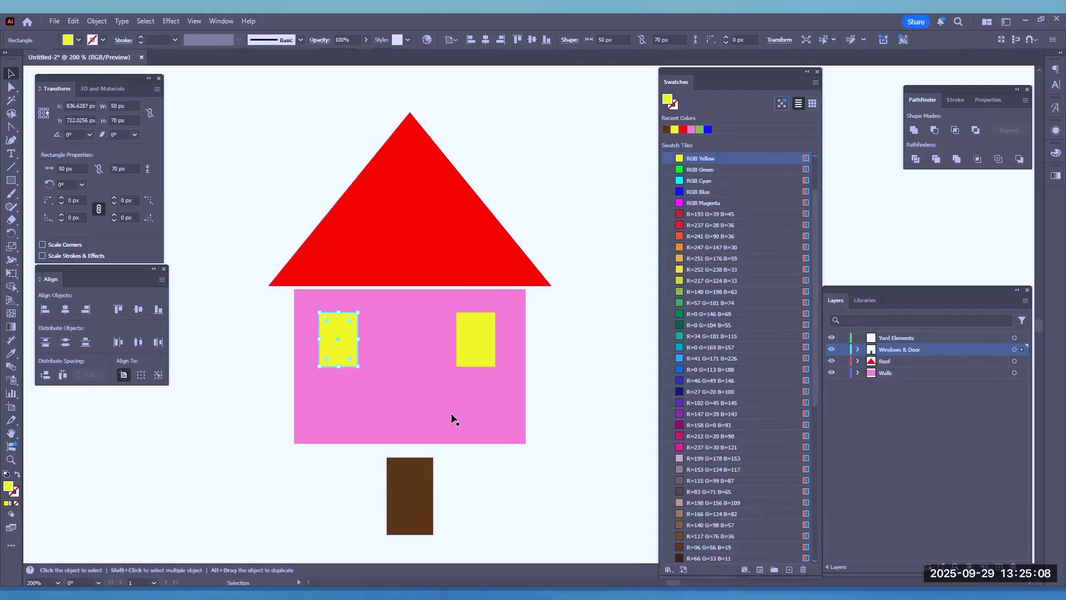
left_click_drag(394, 478, 395, 386)
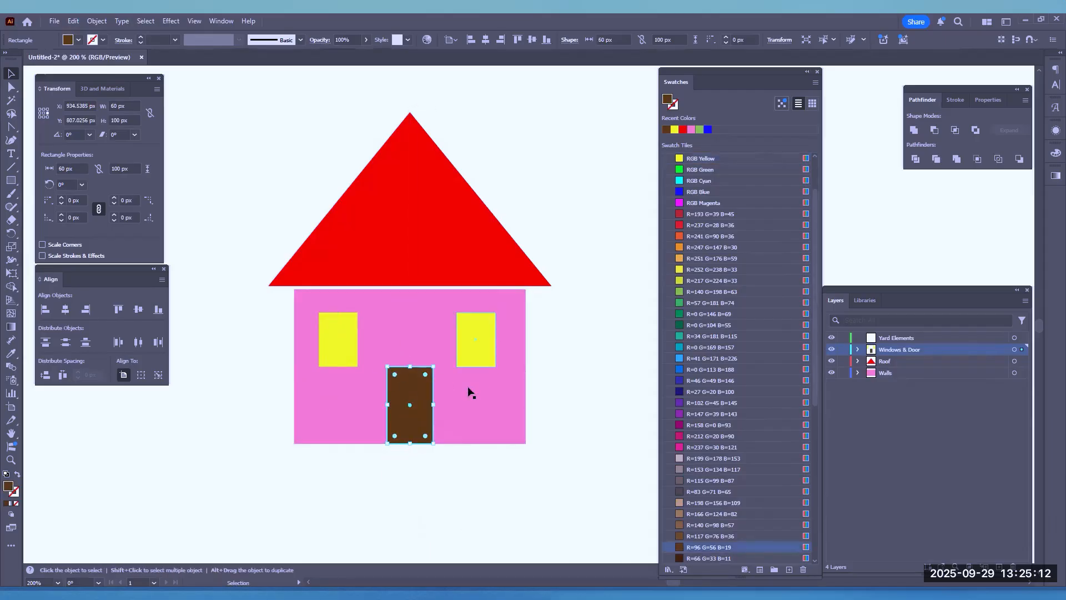
Fill the house's wall rectangle with the gray swatch R=179 G=179 B=179
left_click(474, 411)
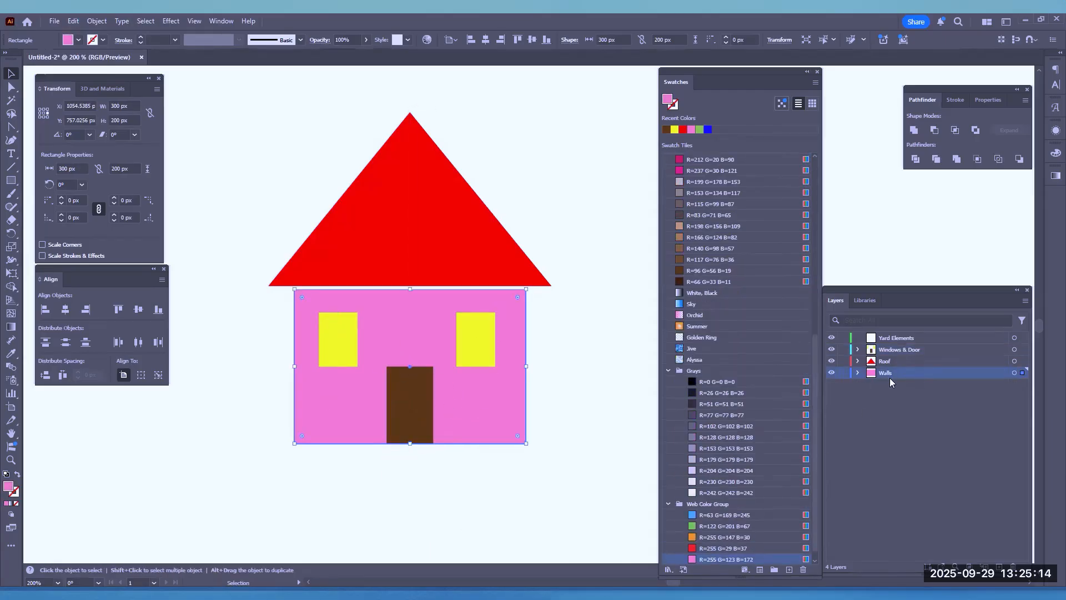
left_click(79, 41)
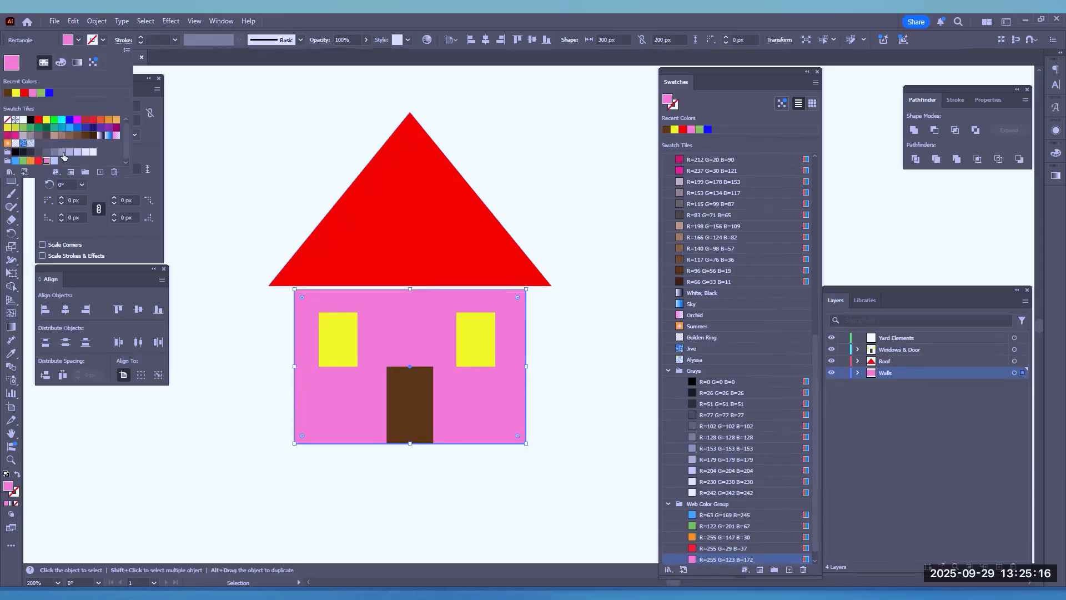
left_click(78, 152)
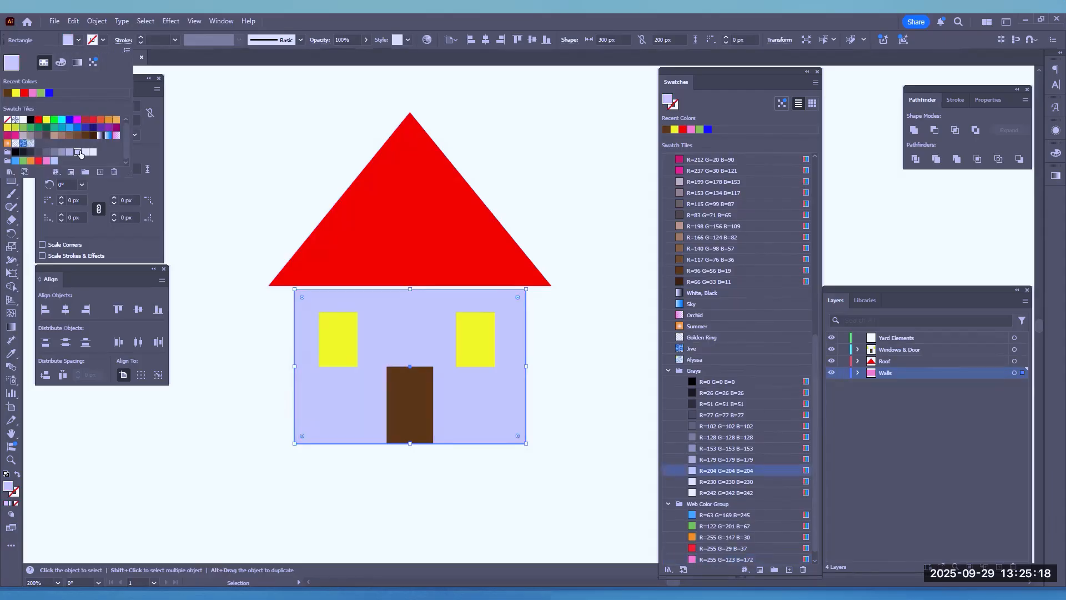
left_click(85, 152)
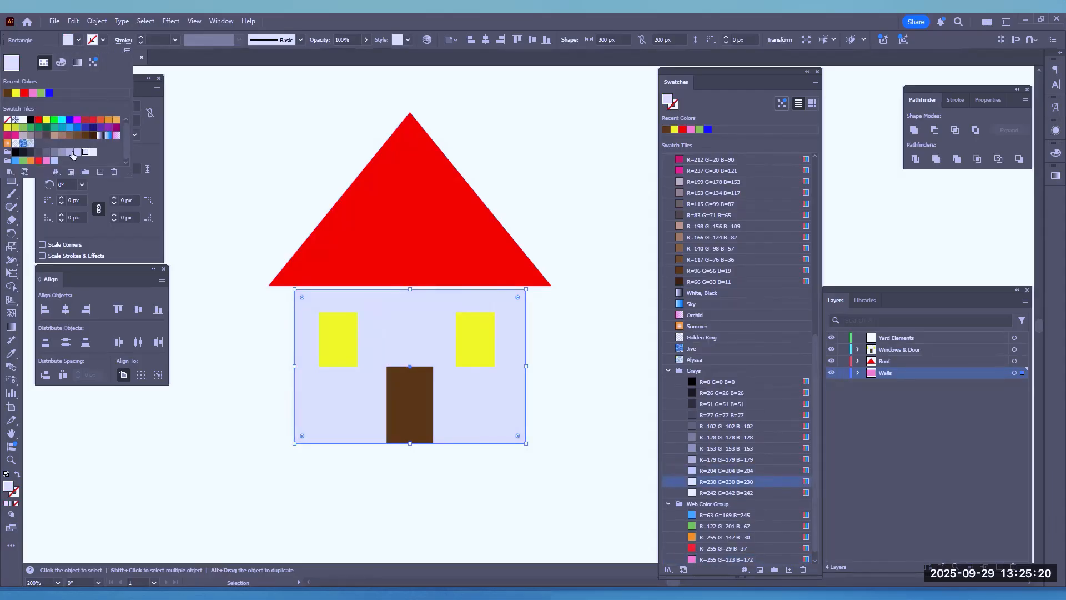
left_click(77, 152)
left_click(70, 152)
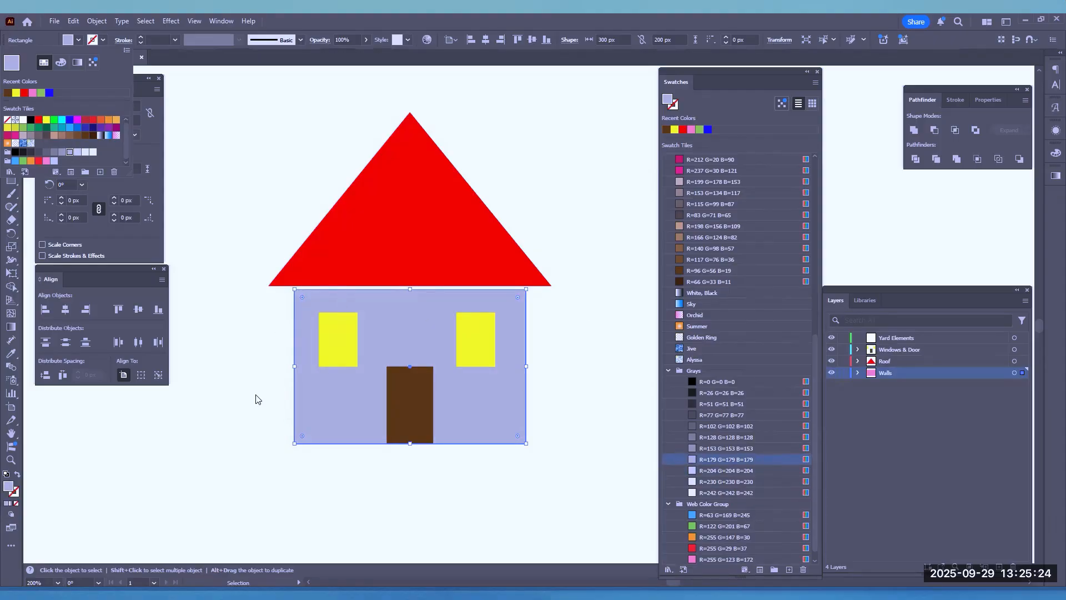
left_click(897, 517)
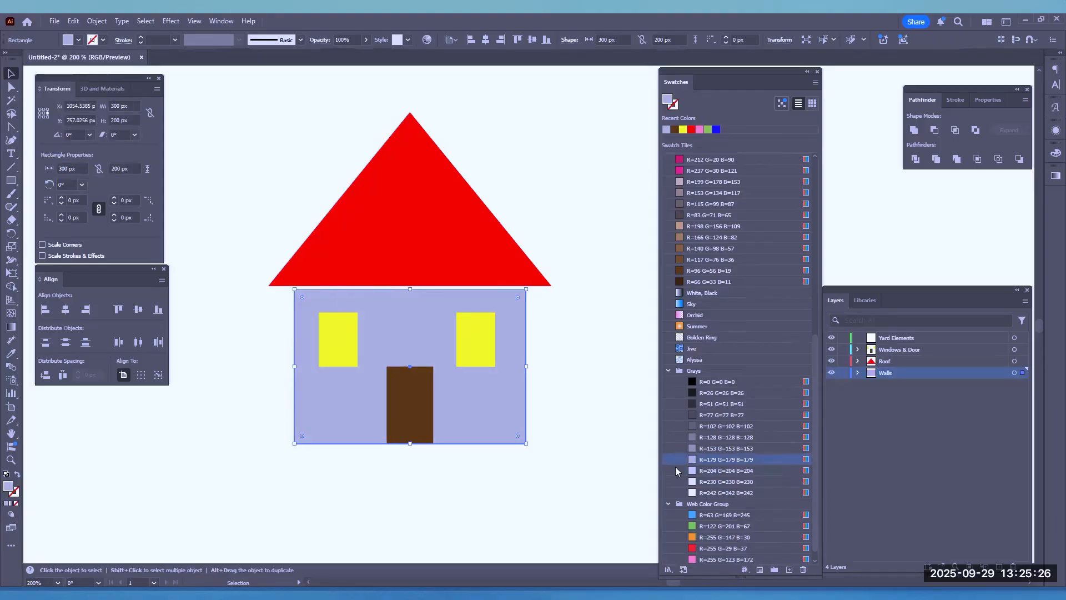
left_click(901, 340)
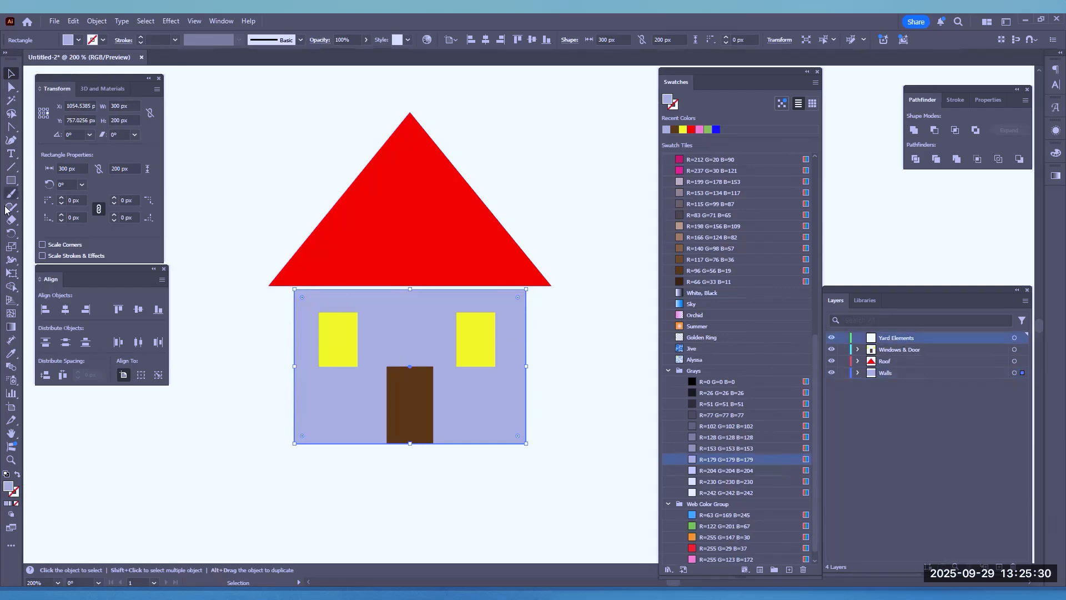
left_click_drag(11, 180, 35, 215)
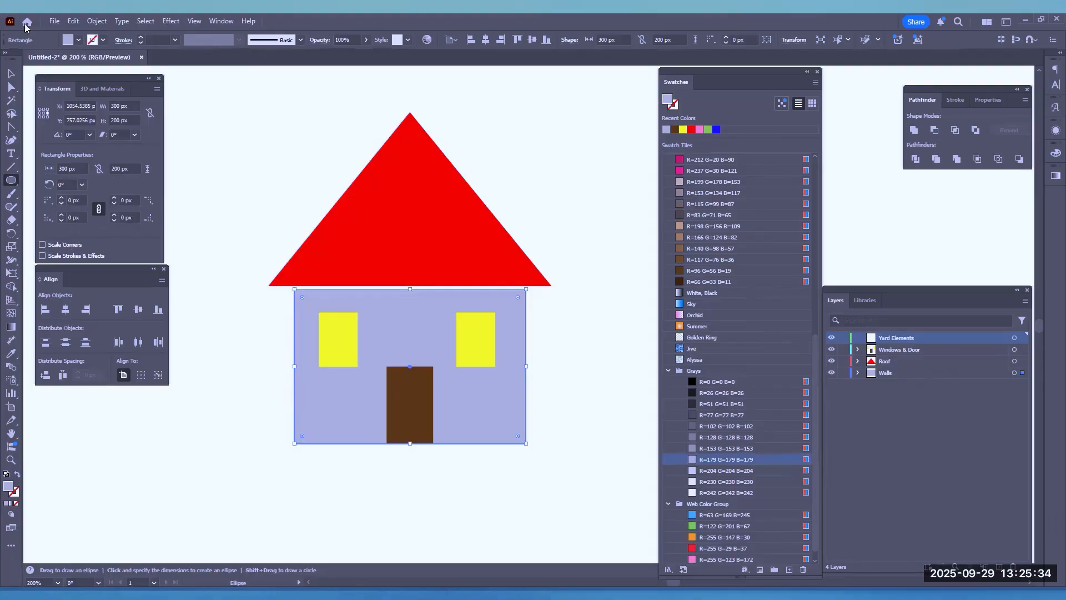
left_click(72, 40)
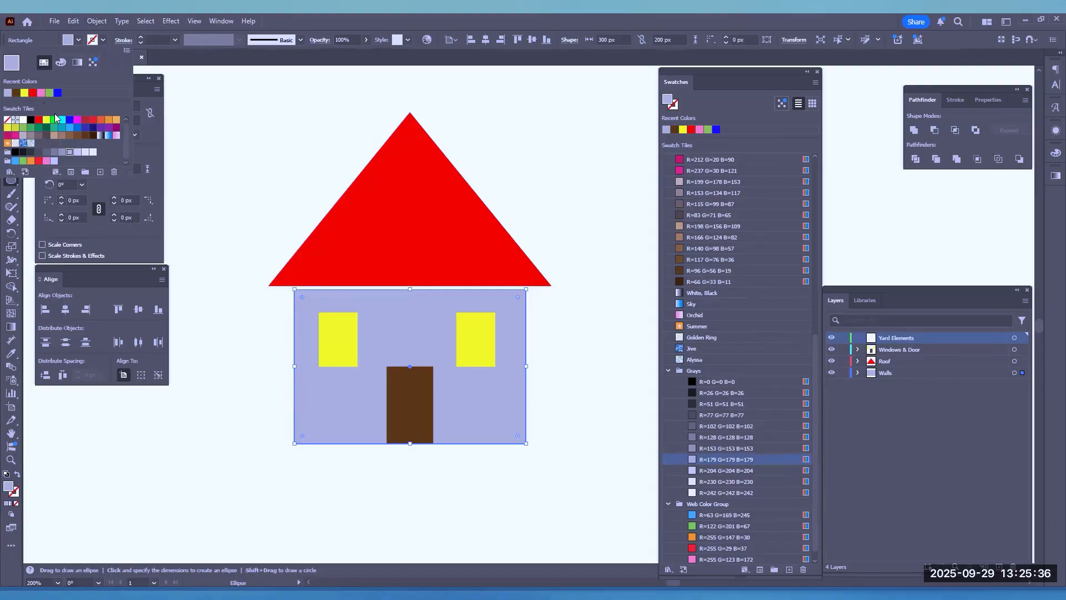
left_click(41, 129)
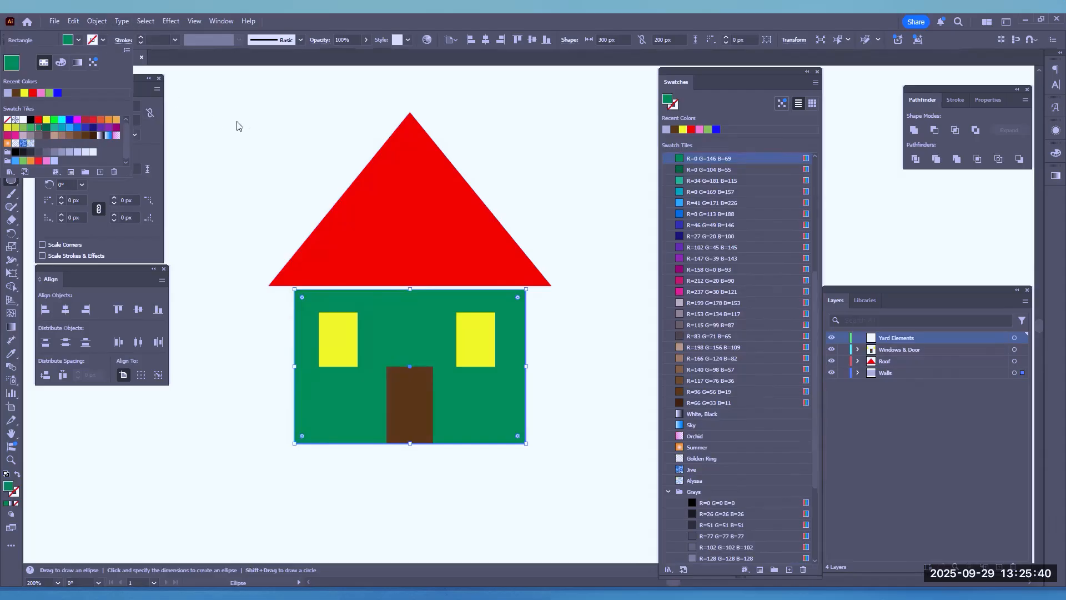
key("Escape")
key("v")
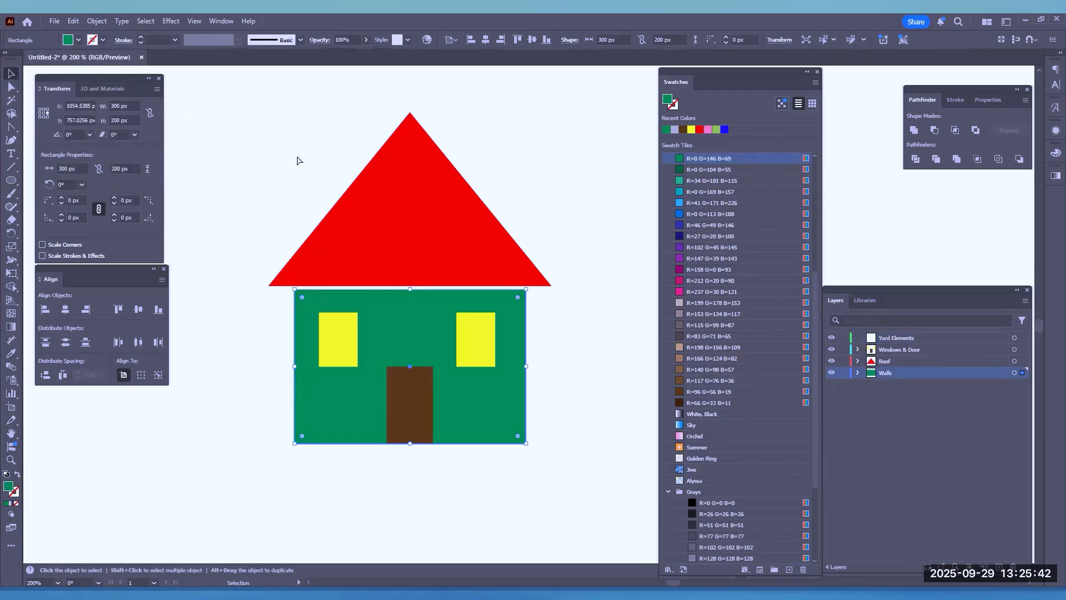
key("ctrl+z")
key("ctrl+z")
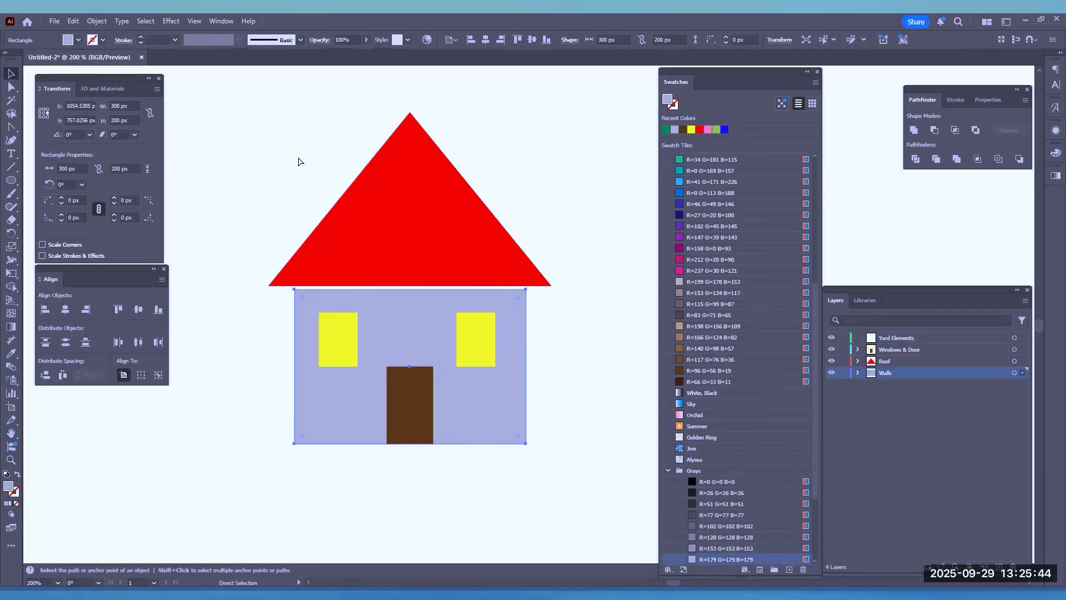
With nothing selected, set the fill to R=0 G=146 B=69 and draw four overlapping circles as a bush about 151 by 122 px at the house's left side
left_click(215, 128)
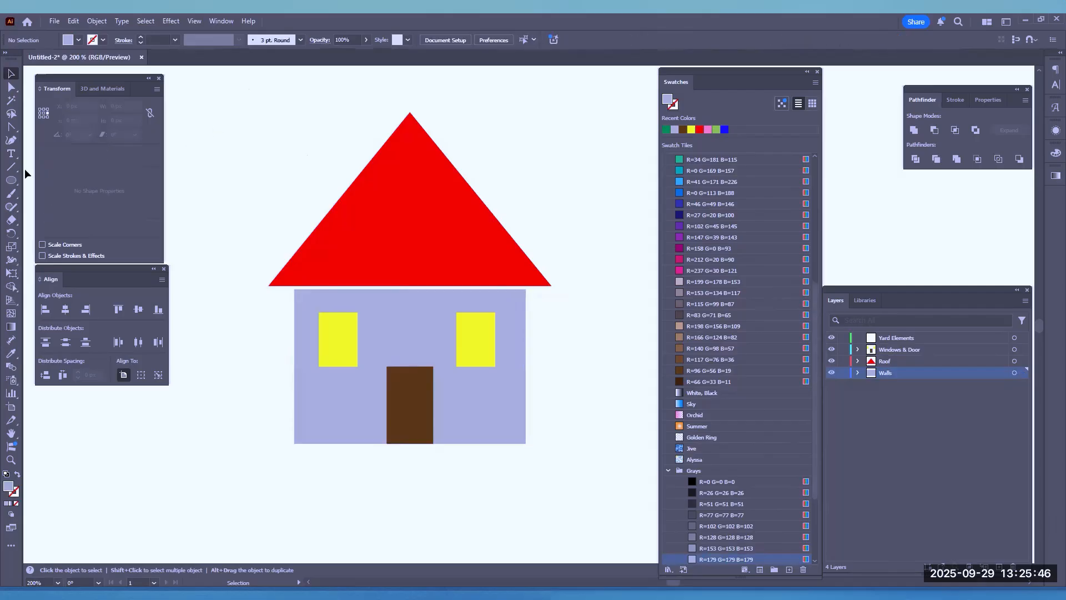
left_click(10, 179)
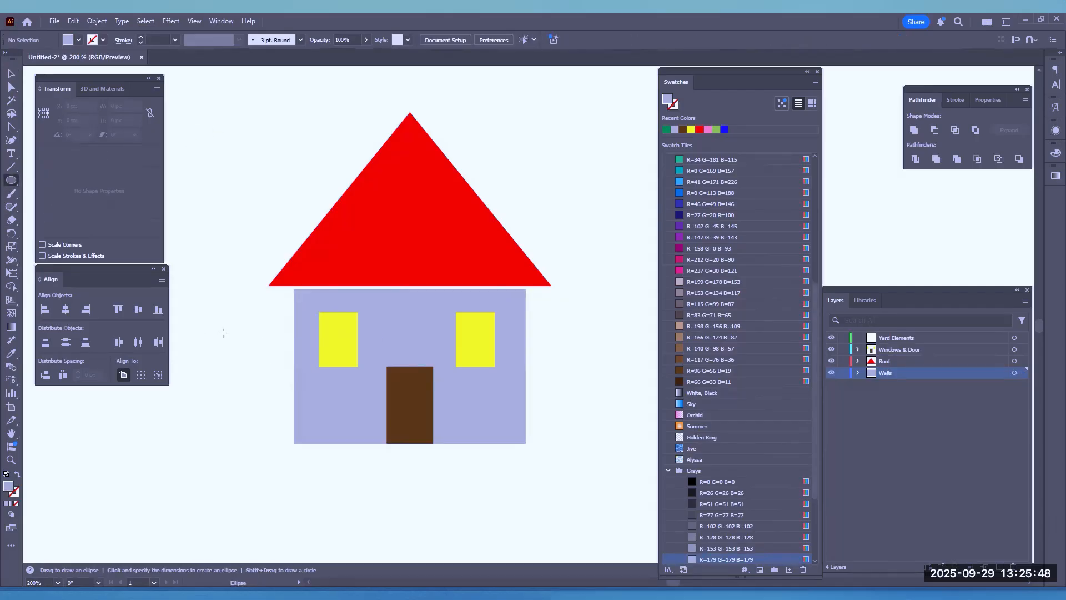
left_click_drag(243, 326, 275, 360)
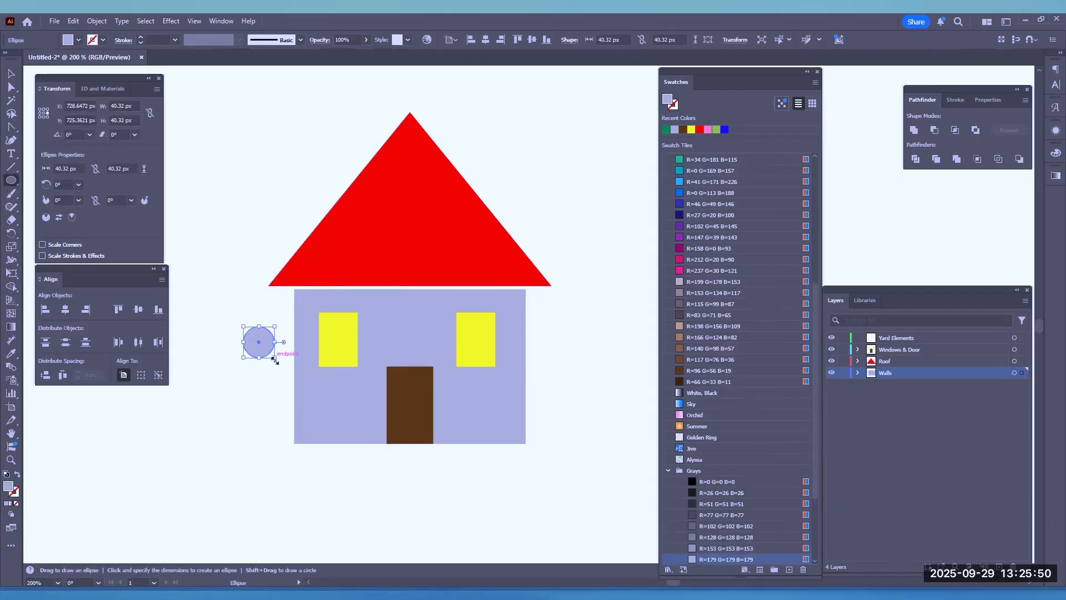
key("ctrl+z")
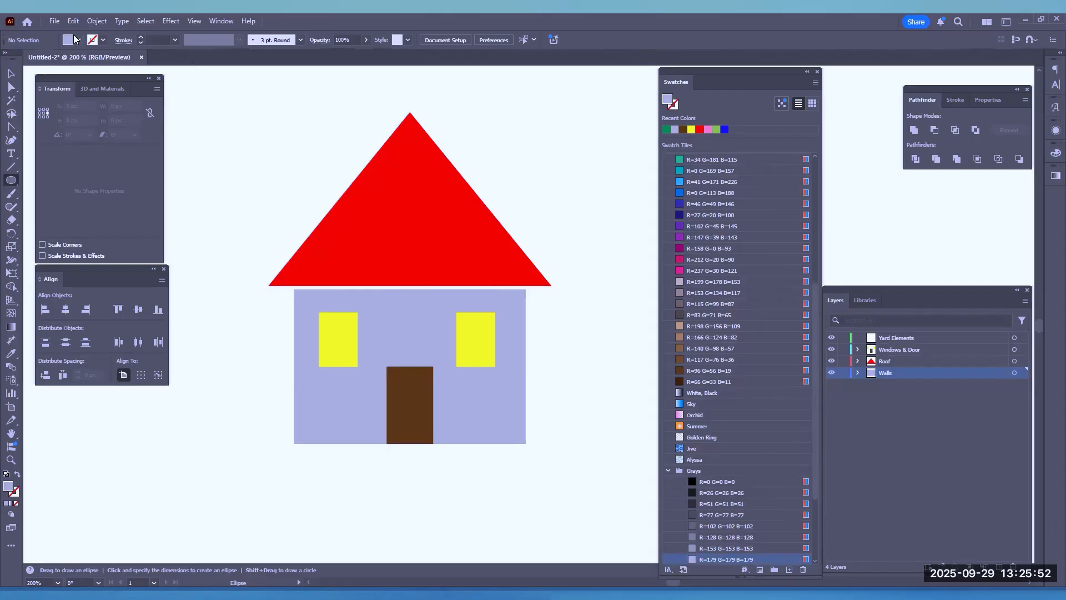
left_click(79, 40)
left_click(36, 127)
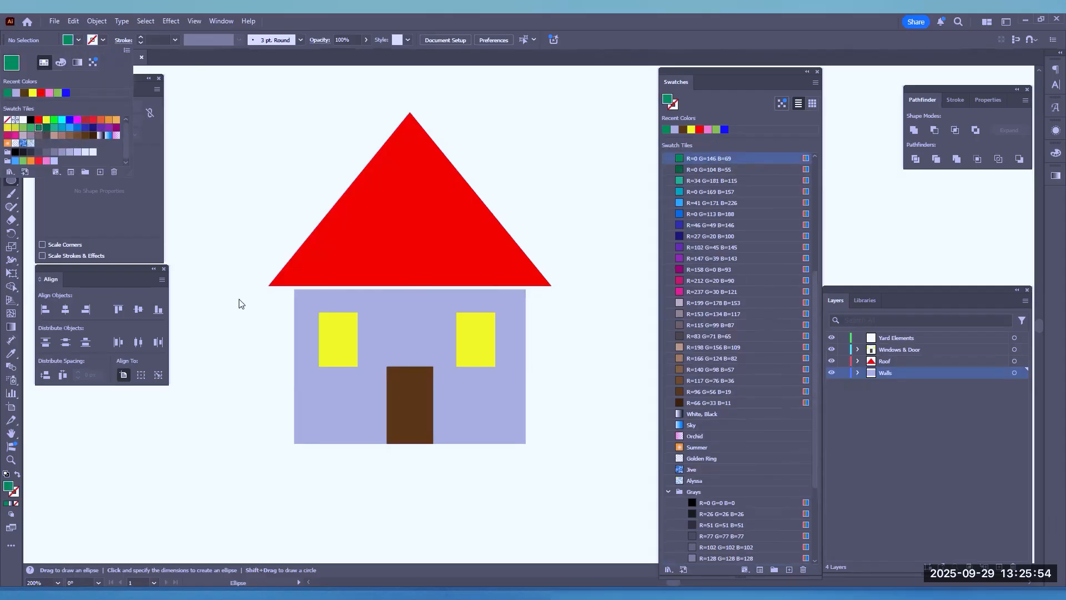
left_click(248, 384)
left_click_drag(244, 339, 338, 423)
left_click_drag(222, 377, 268, 395)
Select all four green bush circles together and move them up and slightly farther left of the house
left_click(11, 74)
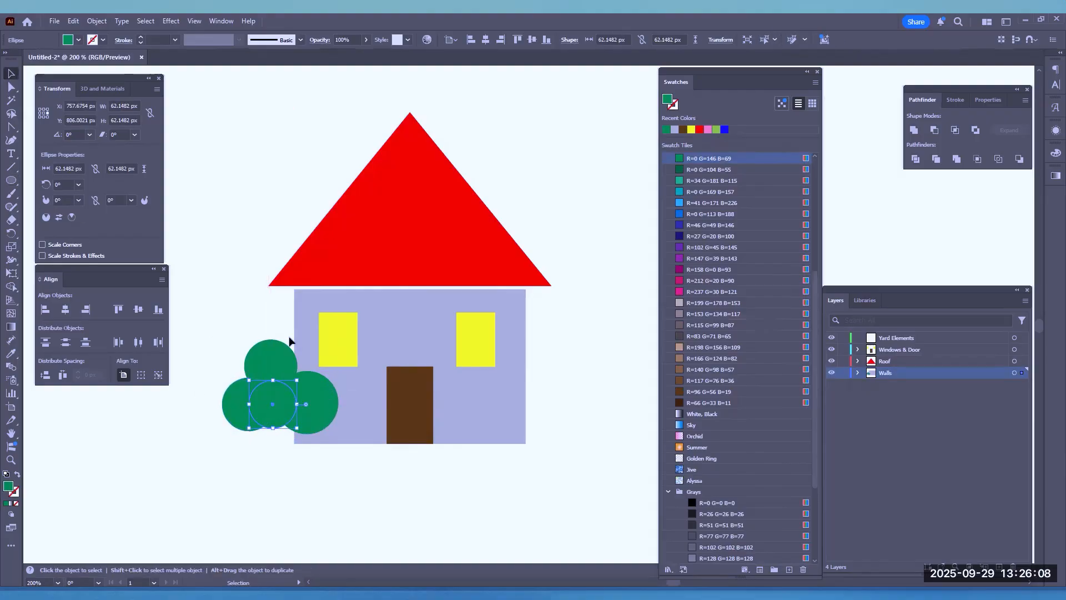
left_click(266, 359, "shift")
left_click(315, 400, "shift")
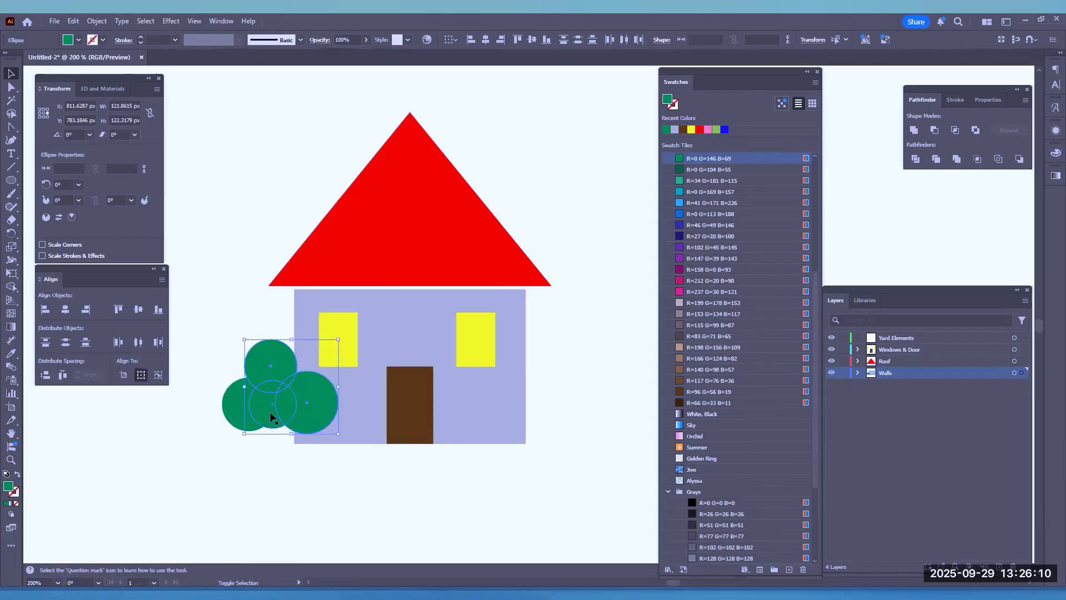
left_click(233, 412, "shift")
left_click_drag(265, 363, 242, 315)
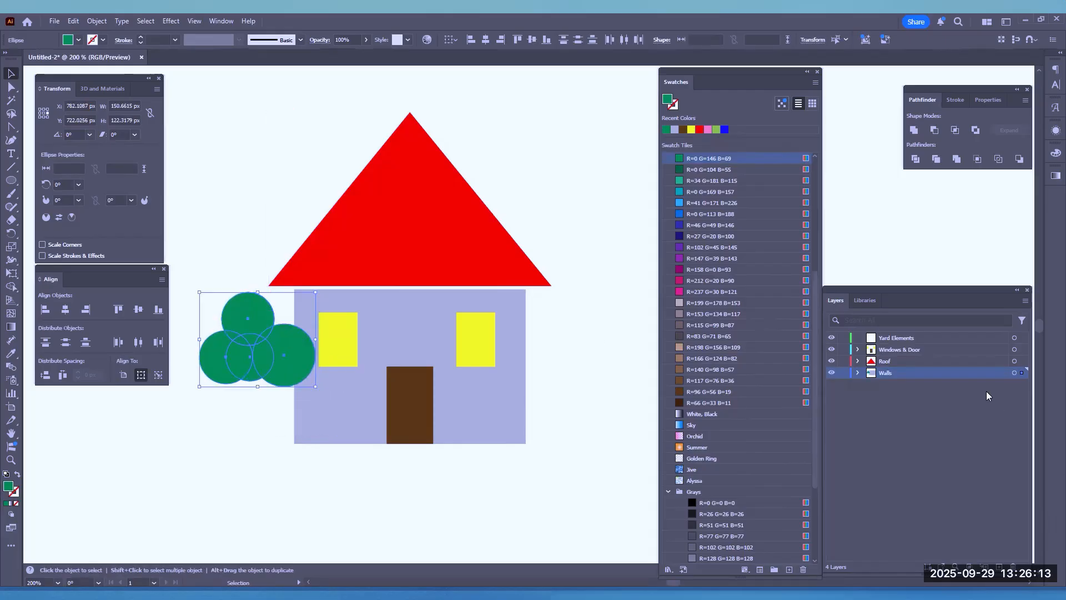
Move the four green ellipses from the Walls layer into the Yard Elements layer
left_click(858, 373)
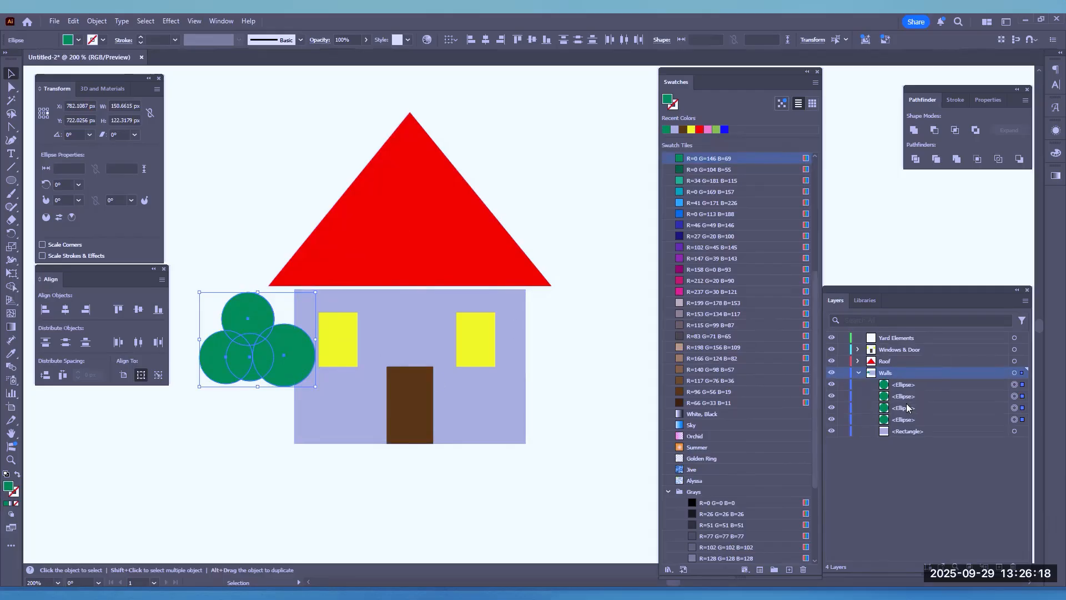
left_click(901, 388)
left_click(906, 420, "shift")
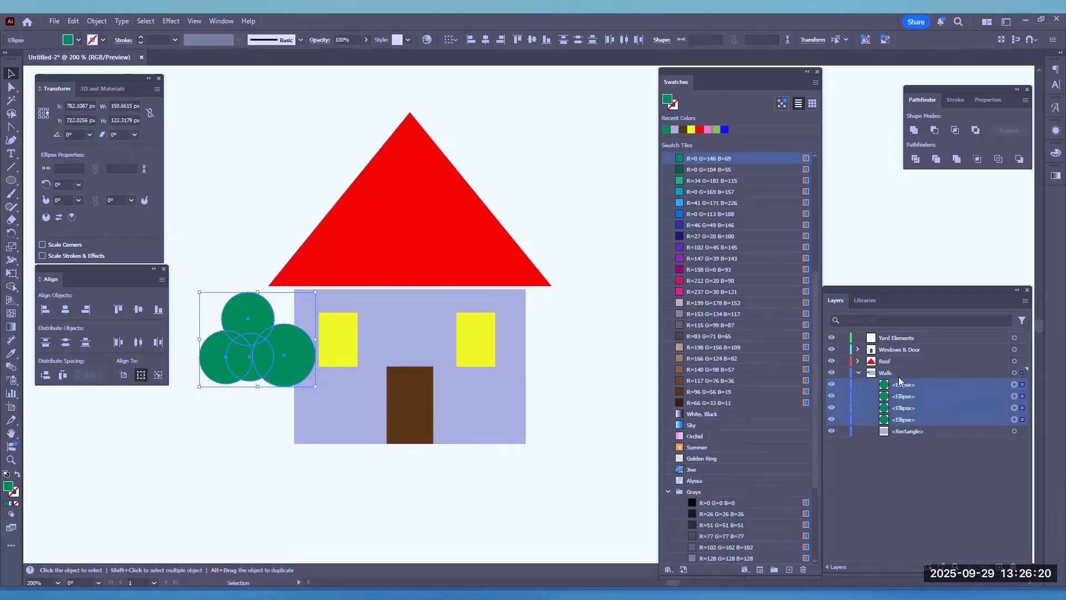
left_click_drag(904, 387, 900, 339)
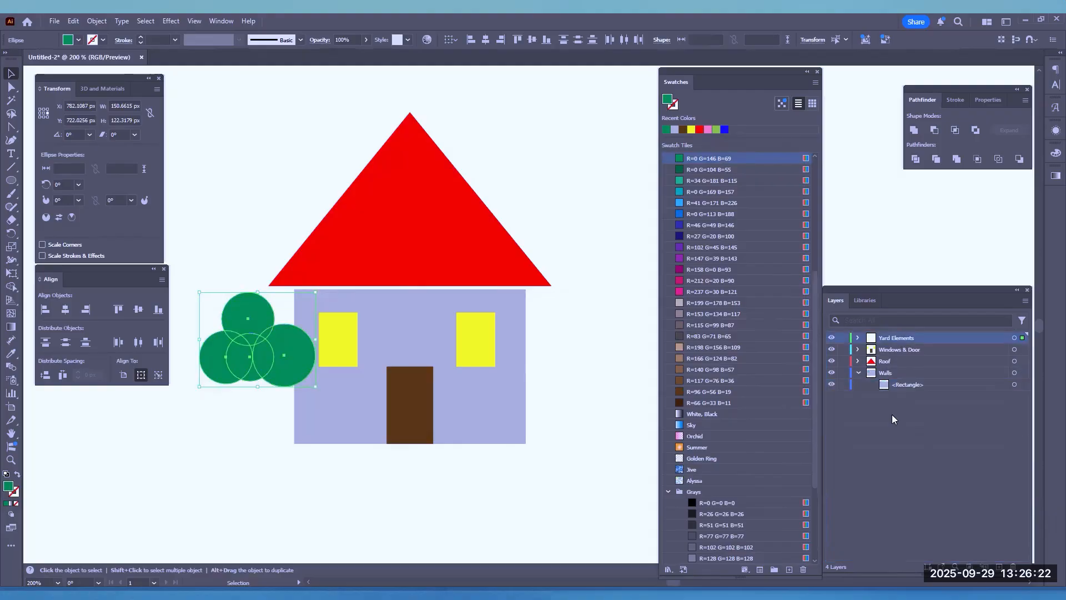
left_click(861, 372)
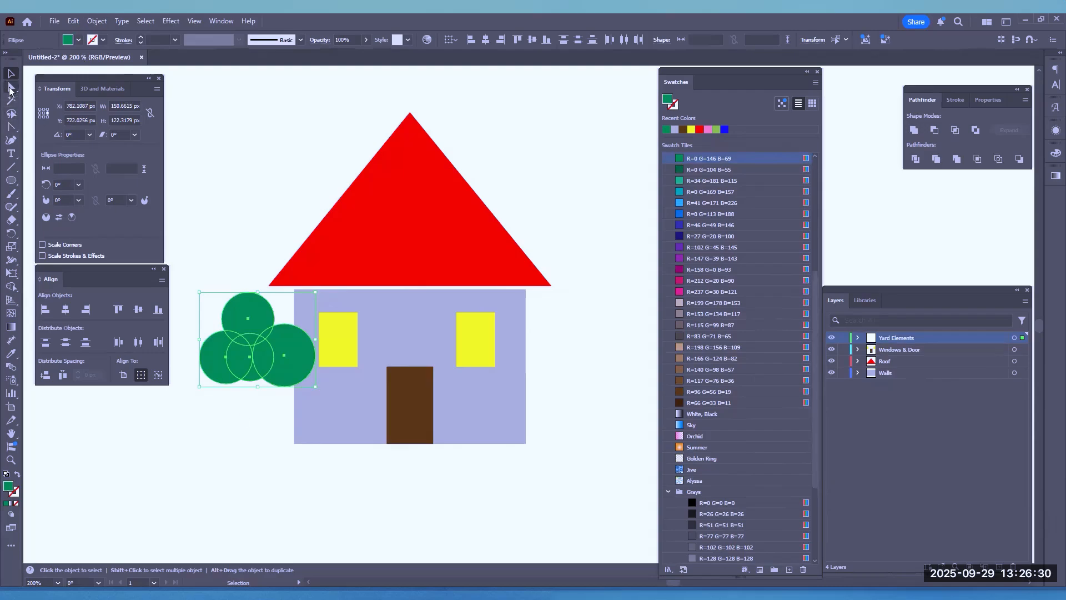
With nothing selected, set the fill to R=96 G=56 B=19 and draw a forked tree trunk with pointed roots under the green foliage using the Pen tool
left_click(10, 128)
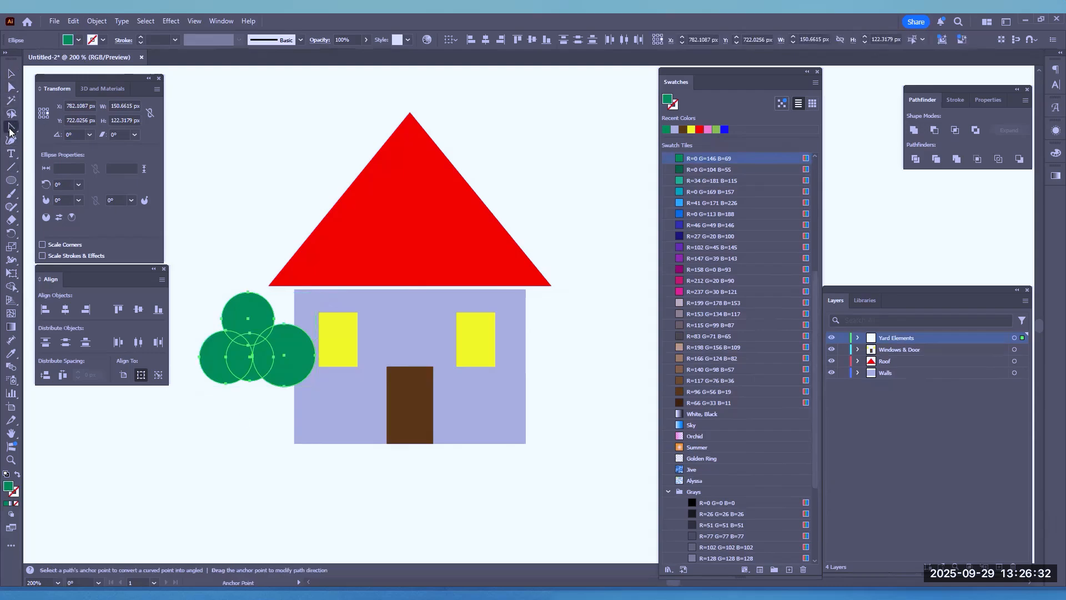
left_click_drag(9, 129, 37, 126)
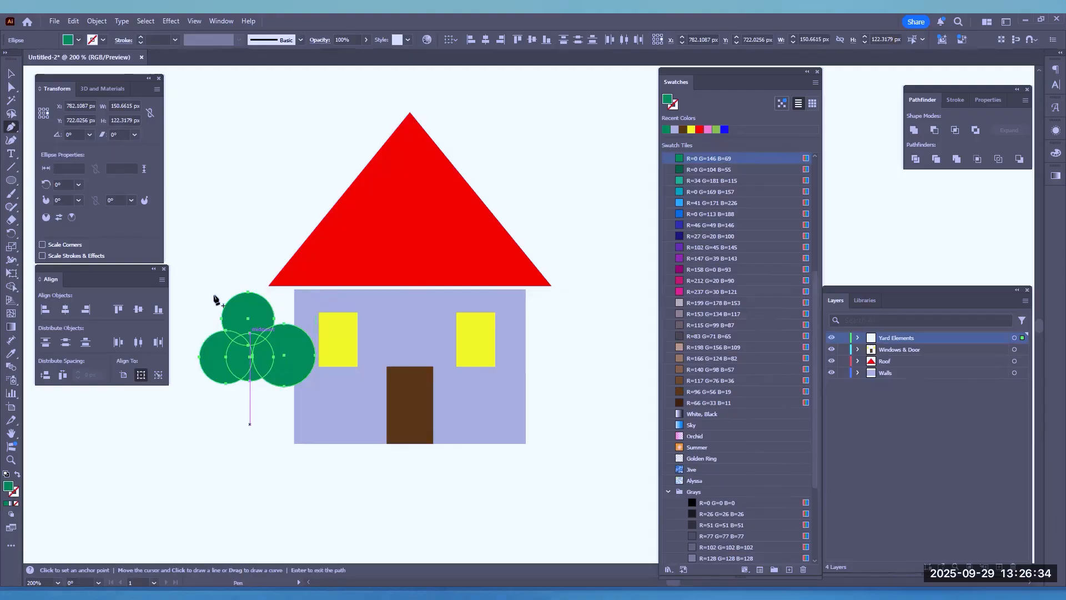
left_click(11, 73)
left_click(270, 226)
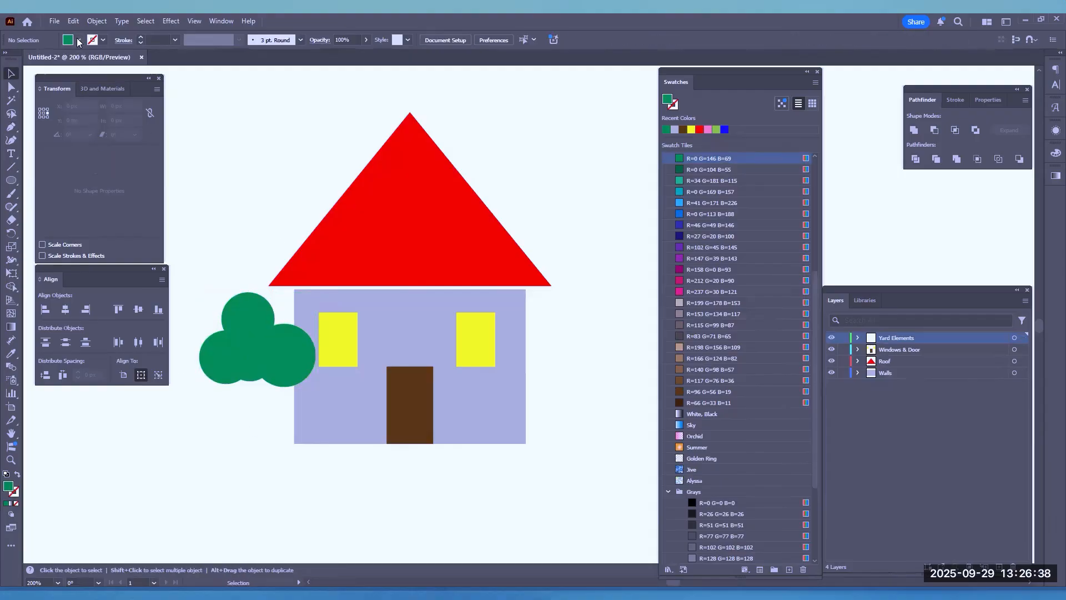
left_click(78, 41)
left_click(24, 94)
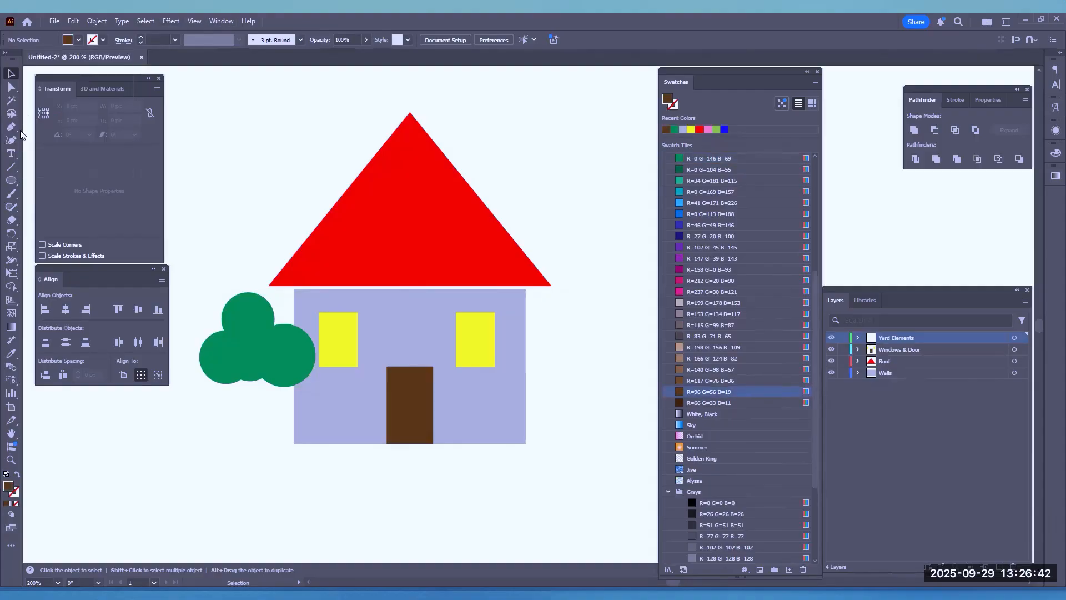
key("p")
left_click(226, 444)
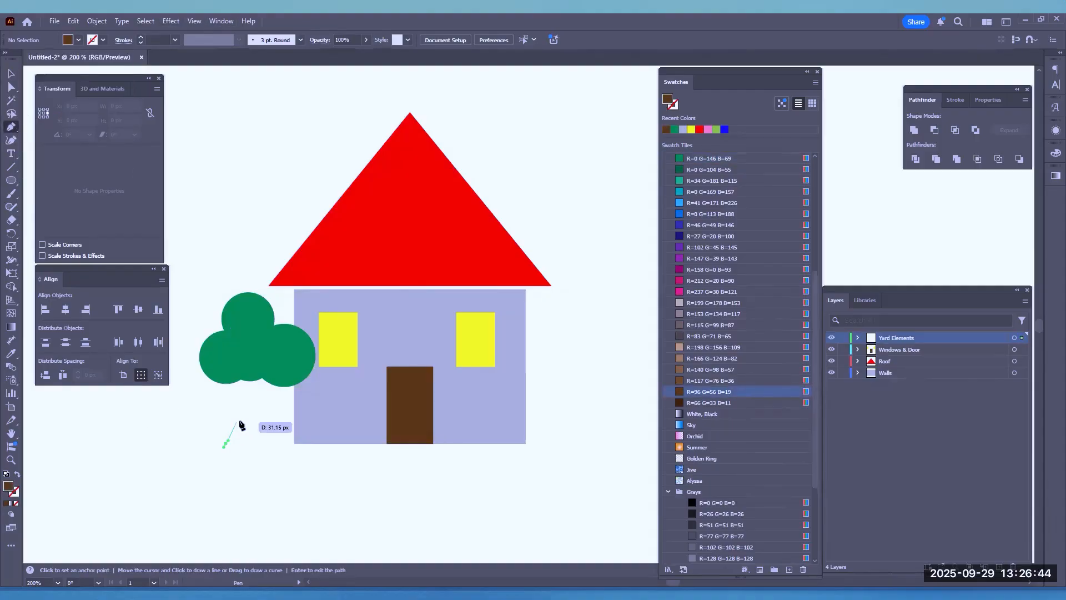
left_click(241, 427)
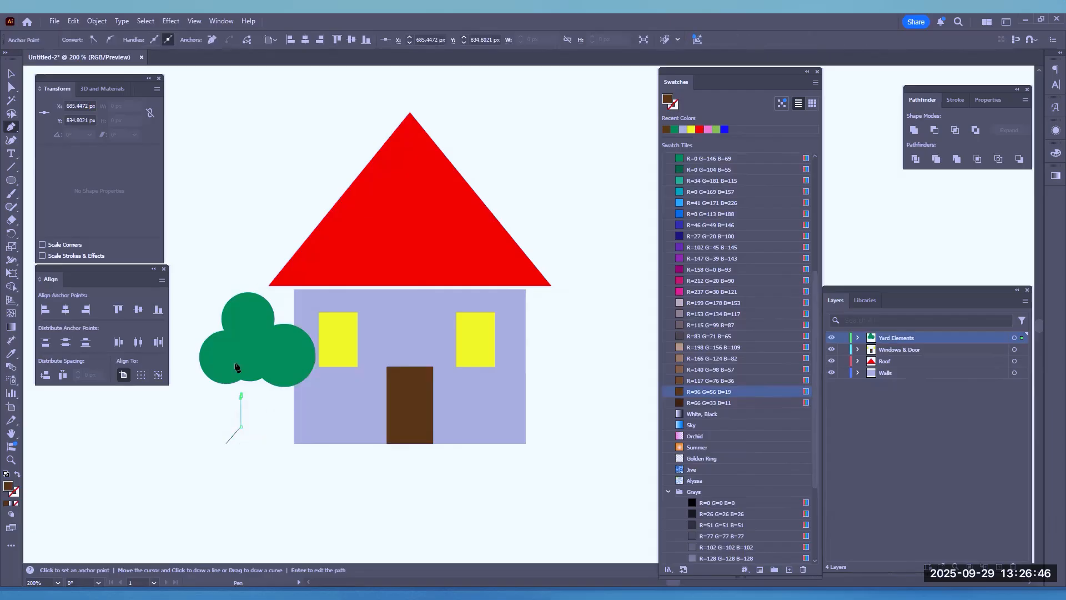
left_click(241, 395)
left_click(226, 355)
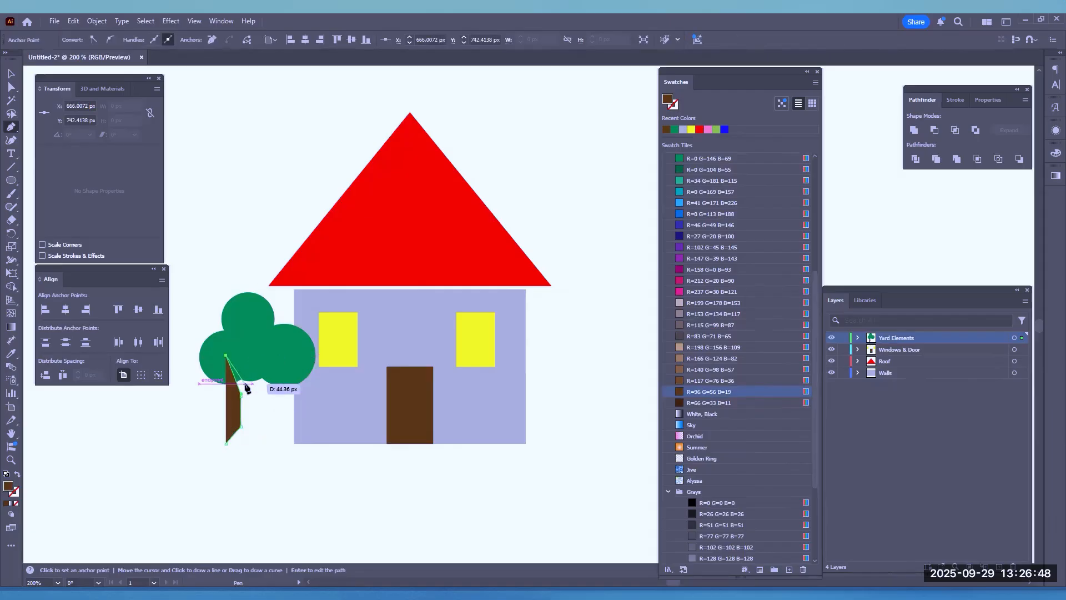
left_click(250, 381)
left_click(252, 398)
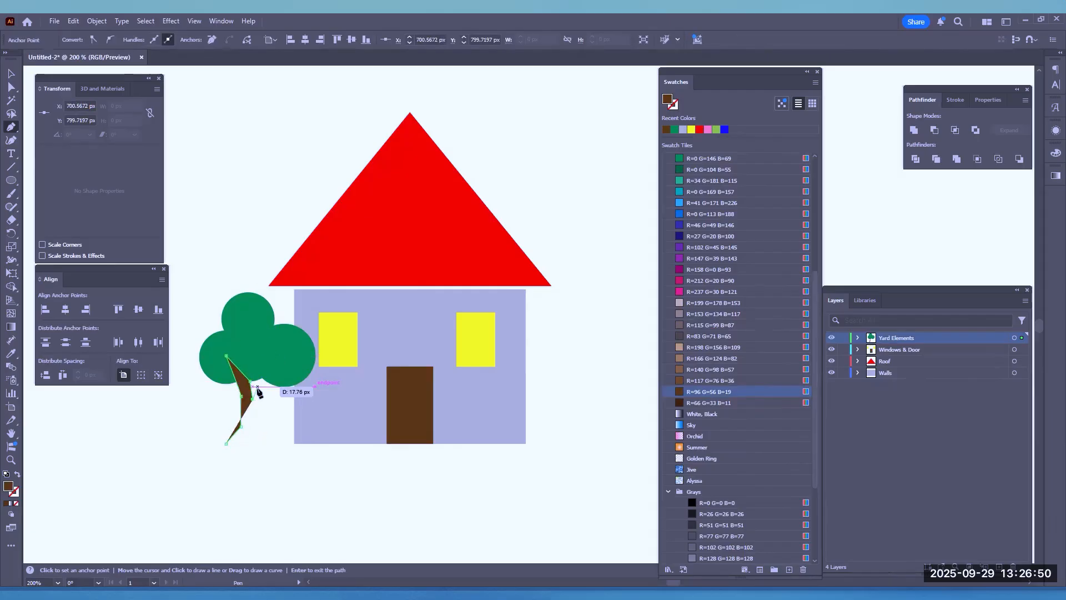
left_click(258, 386)
left_click(278, 375)
left_click(273, 392)
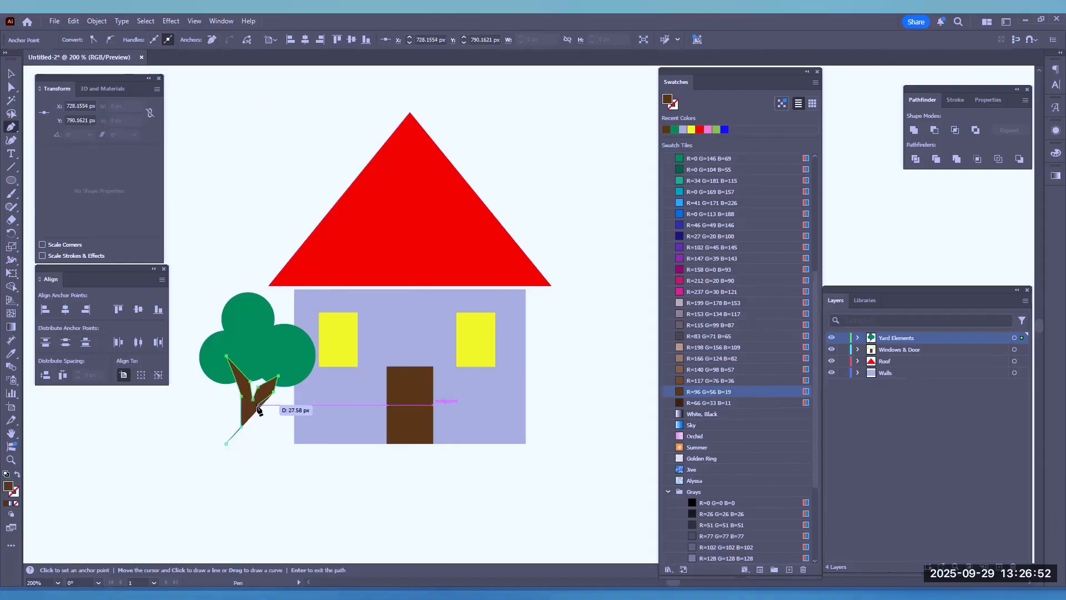
left_click(258, 405)
left_click(260, 428)
left_click(269, 443)
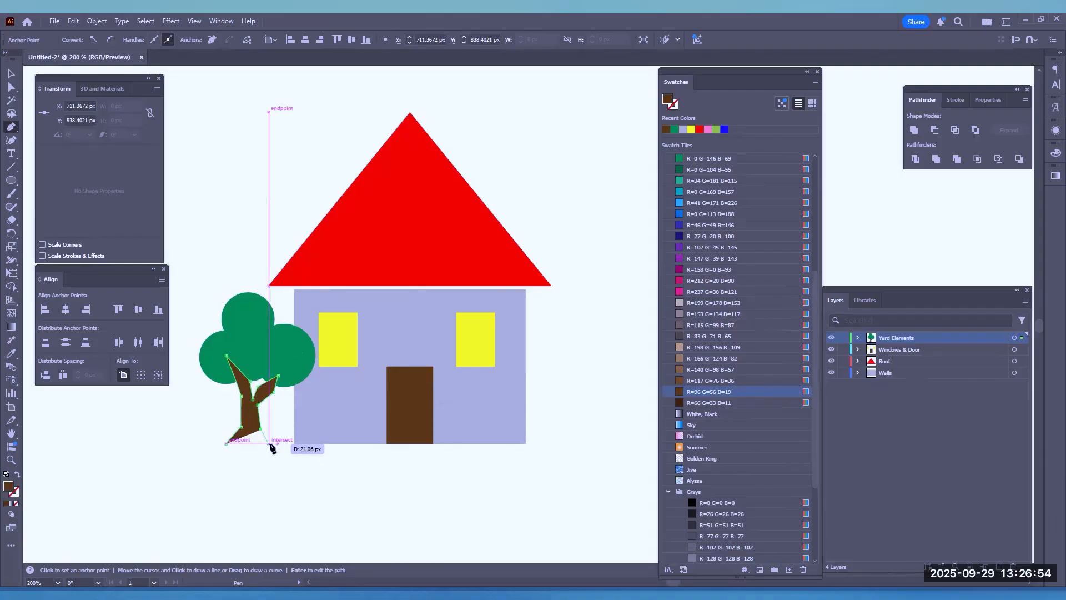
left_click(252, 452)
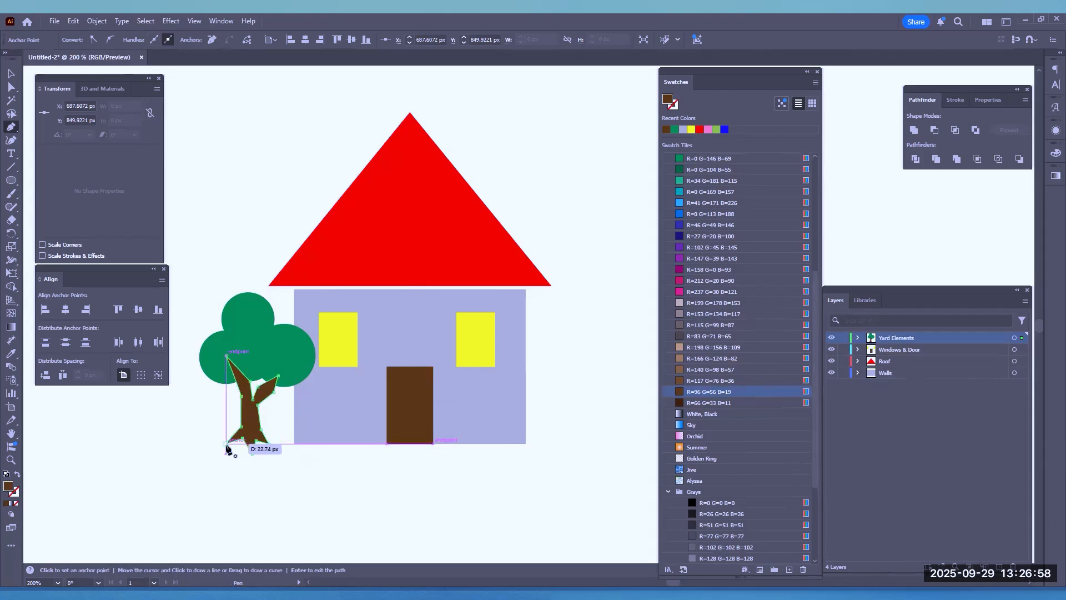
left_click(225, 444)
left_click(11, 73)
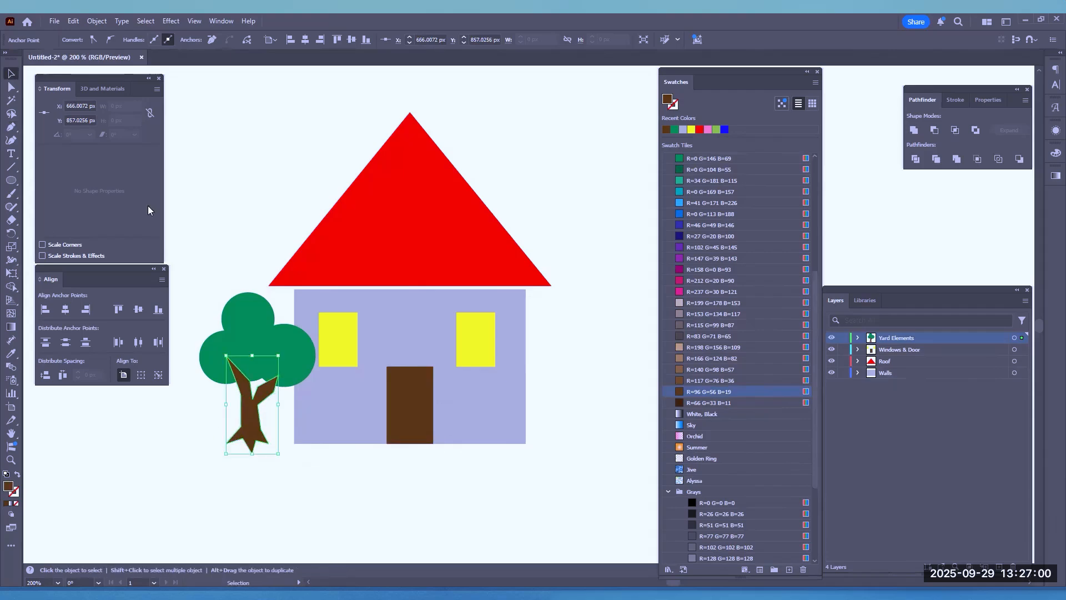
left_click(215, 274)
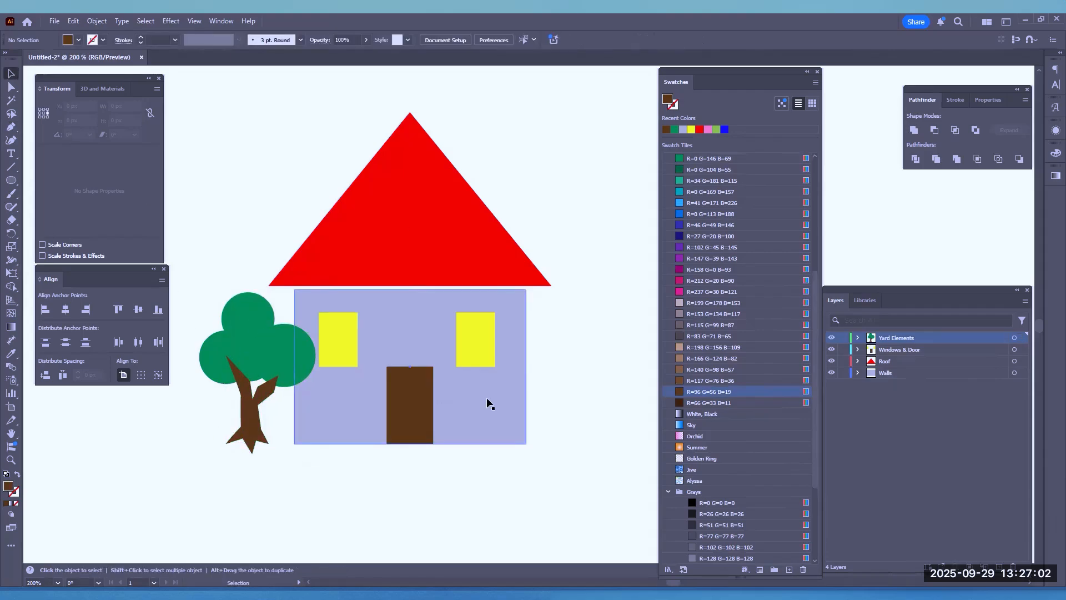
Restack the trunk path inside the Yard Elements layer so it lies between the upper two and lower two ellipses
left_click(857, 338)
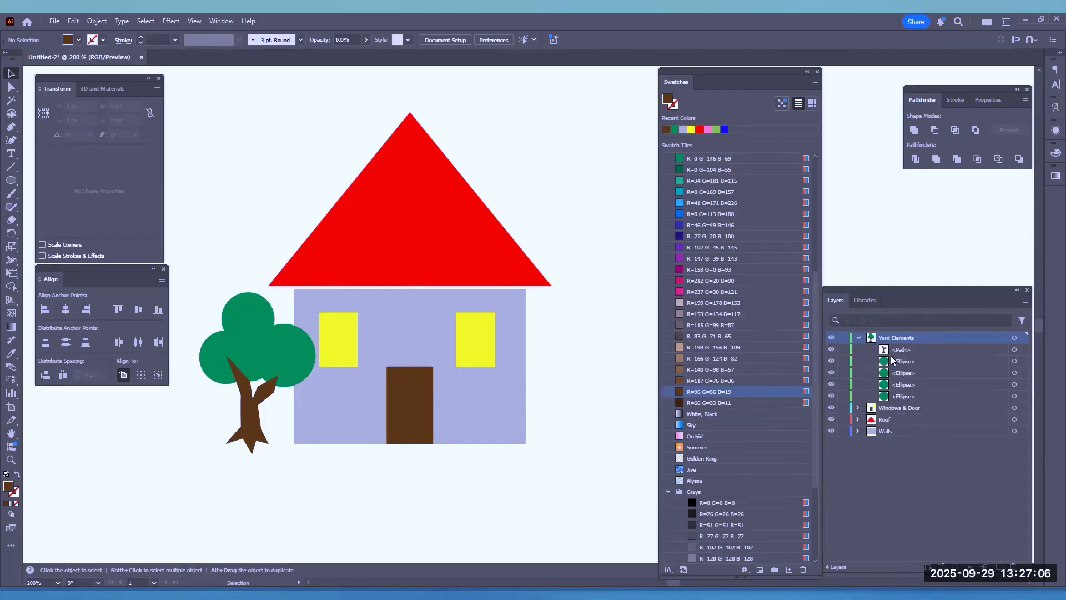
left_click_drag(901, 356, 906, 406)
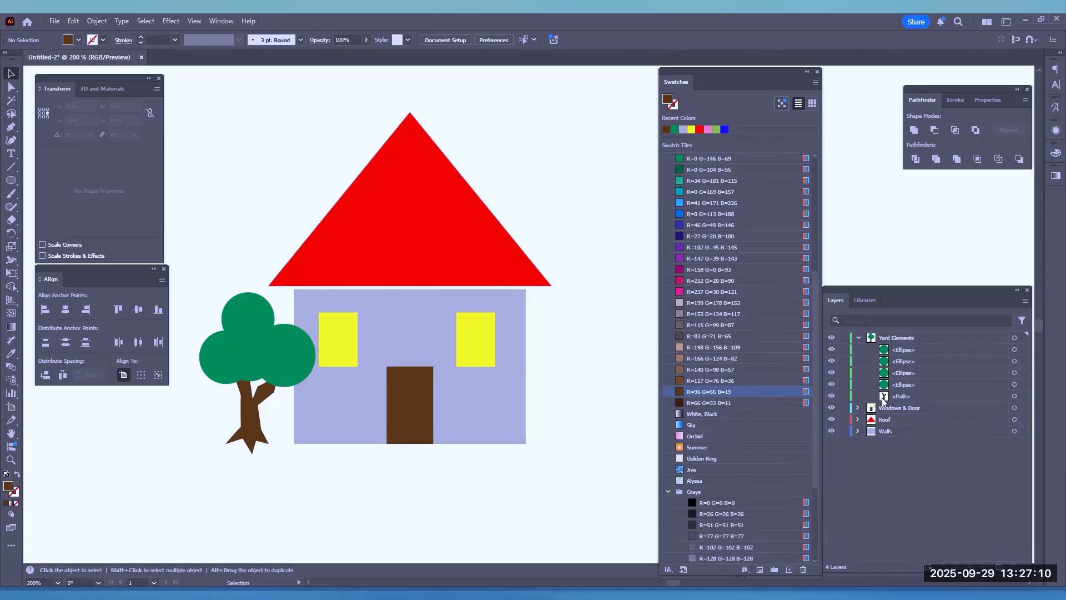
left_click_drag(898, 397, 901, 371)
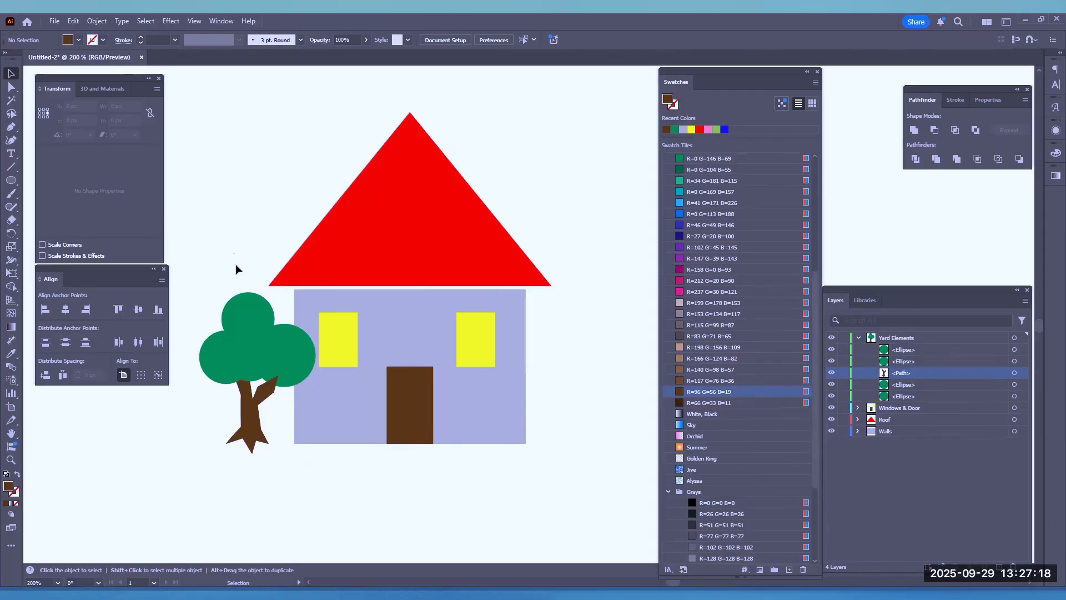
left_click(236, 324)
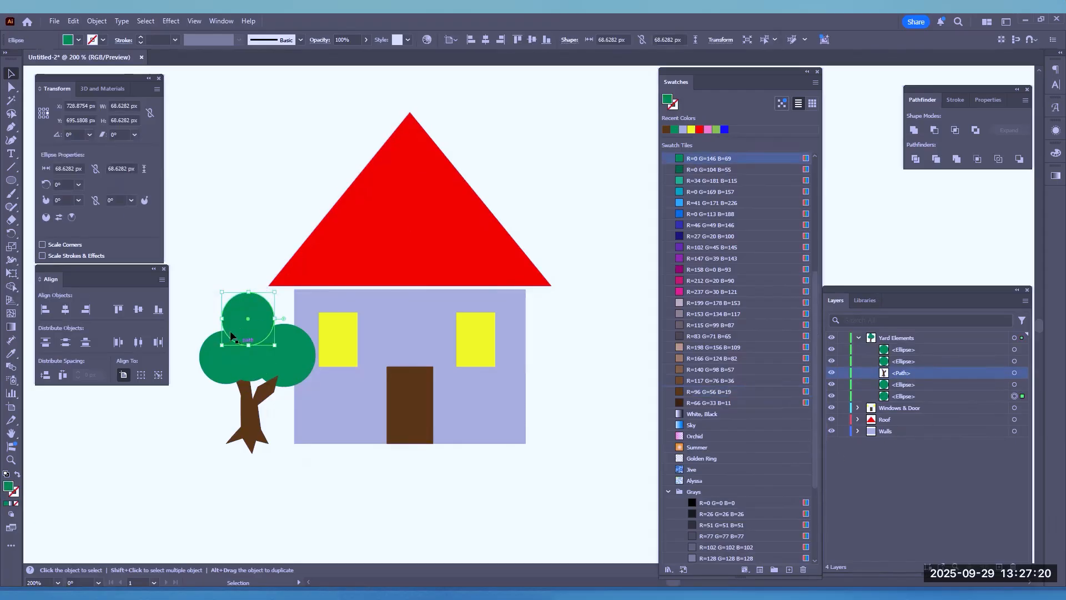
left_click_drag(234, 327, 215, 252)
key("ctrl+z")
Select the four foliage ellipses and the trunk path in the Yard Elements layer and group them
left_click(1014, 350)
left_click(1015, 397, "shift")
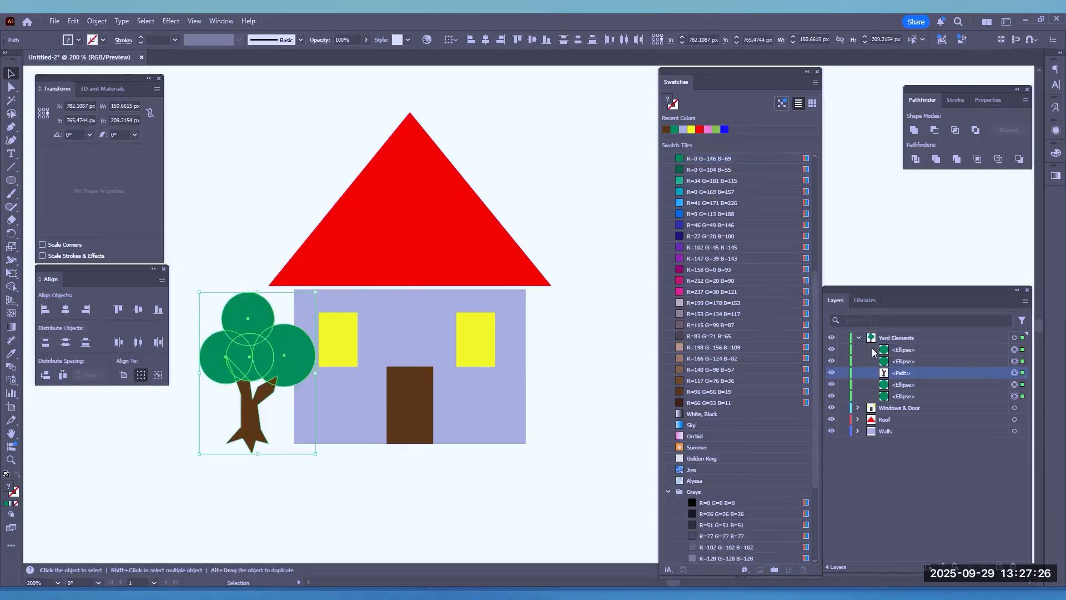
left_click(901, 355)
left_click(903, 395, "shift")
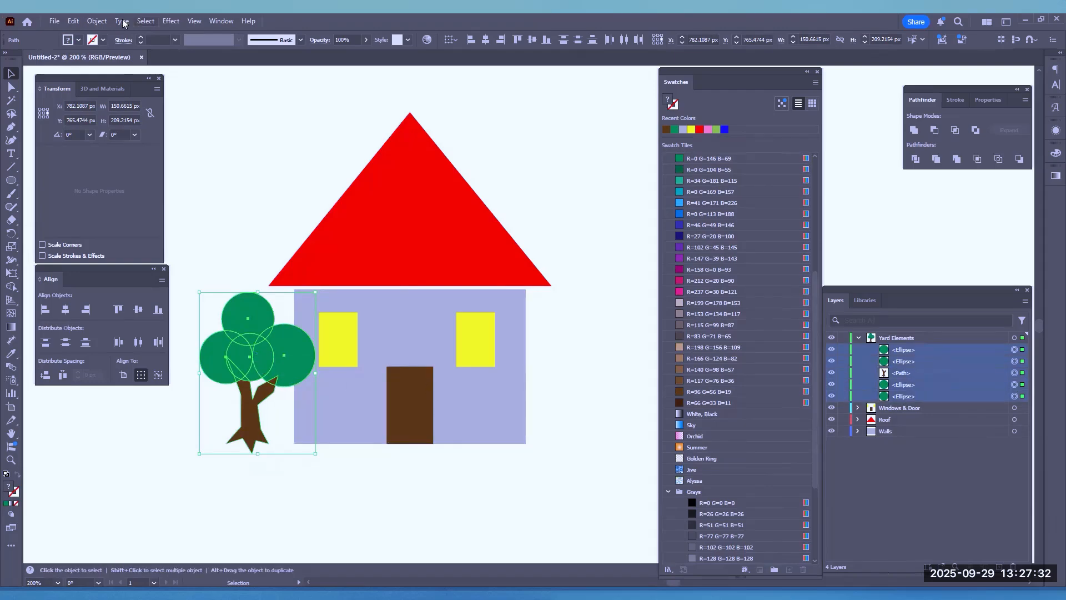
left_click(96, 23)
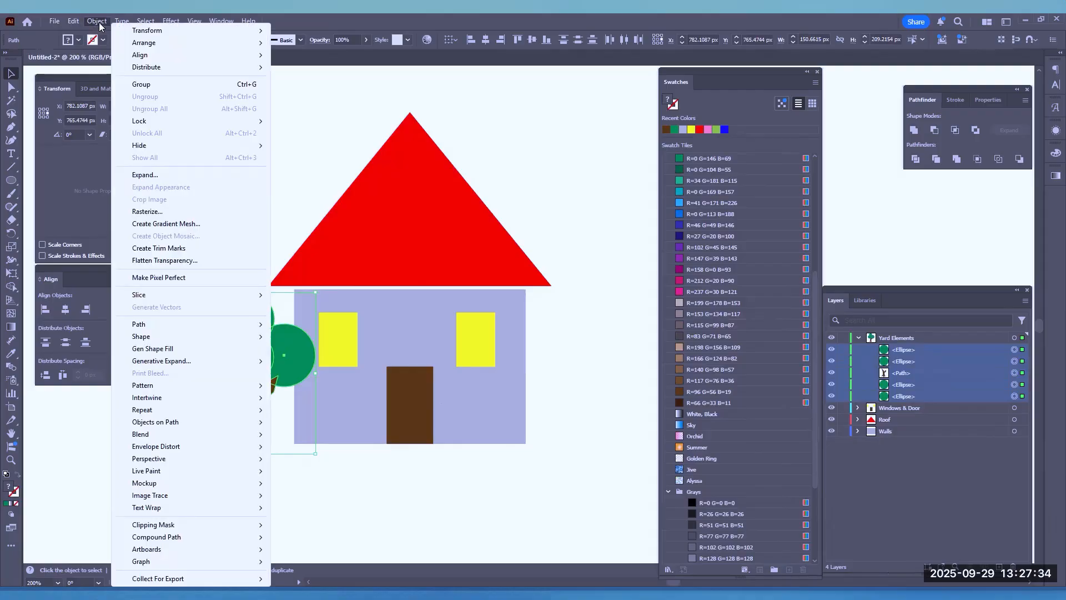
left_click(141, 85)
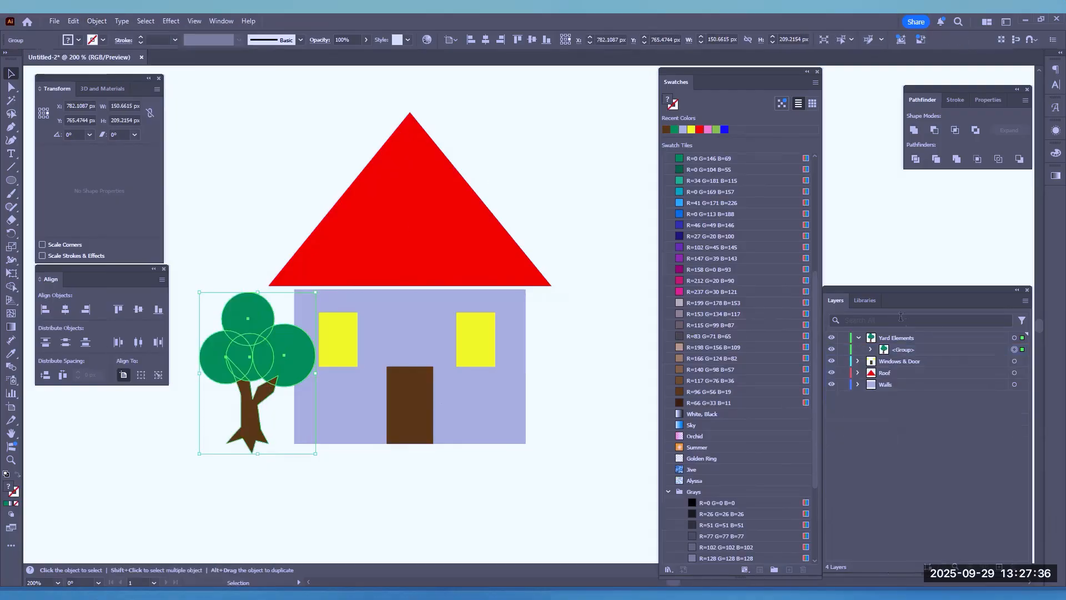
Rename the new group in the Yard Elements layer as Tree
left_click(904, 351)
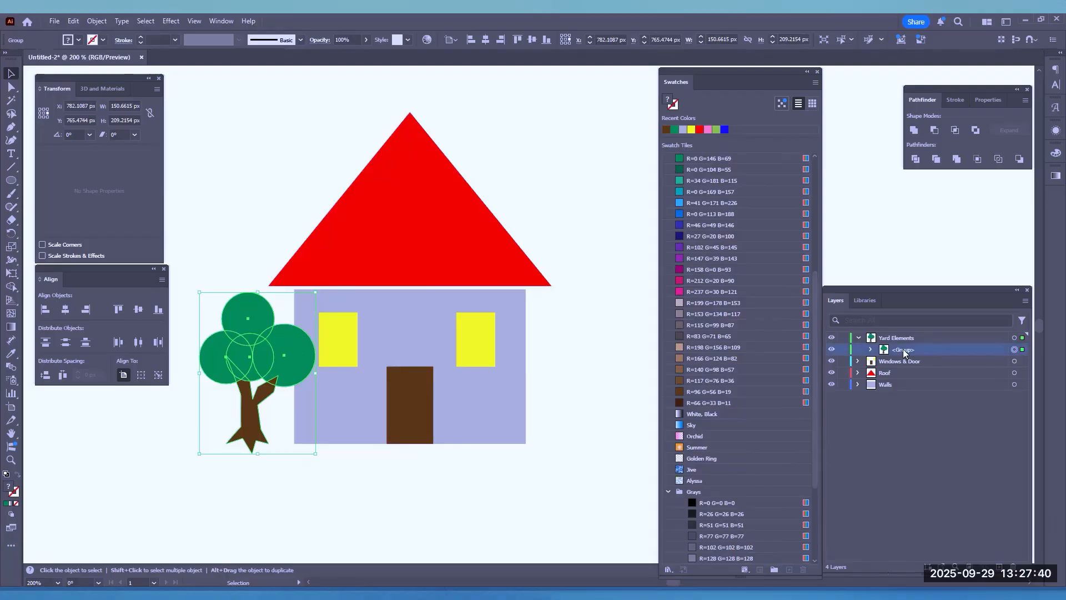
double_click(903, 349)
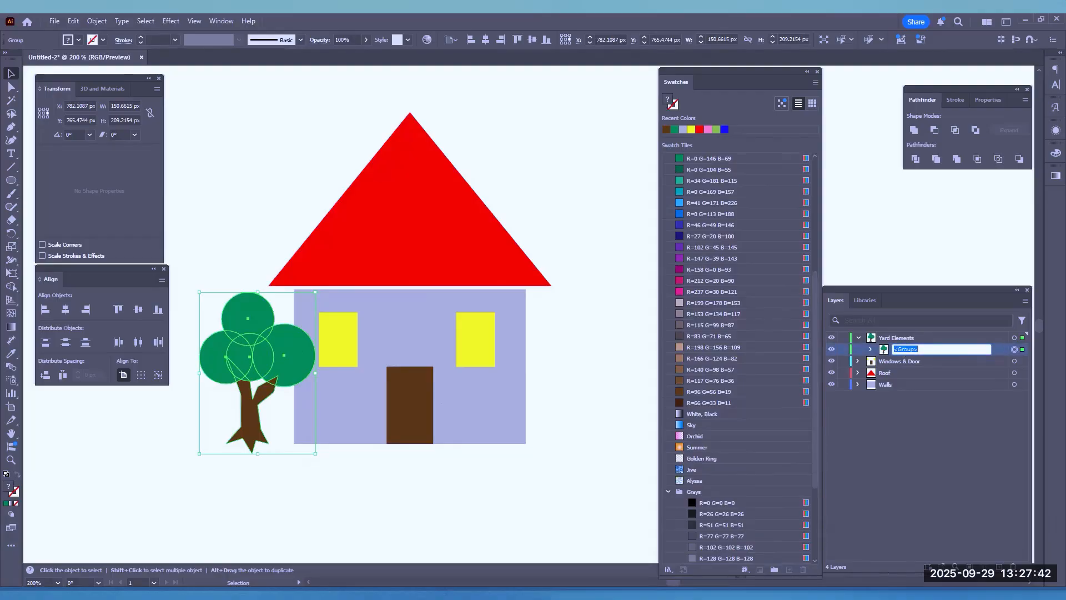
type("Tree")
key("Return")
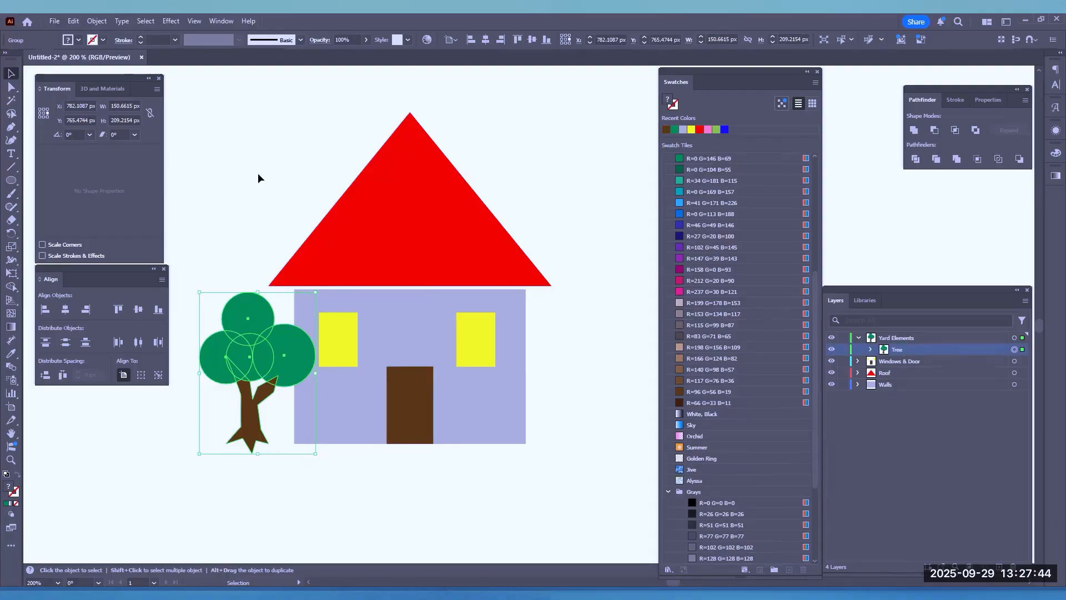
Duplicate the tree to the house's right side and shift the left tree slightly down and farther from the house
left_click(258, 172)
mouse_move(243, 368)
left_mouse_down()
mouse_move(244, 301)
mouse_move(464, 385)
mouse_move(557, 368)
mouse_move(549, 377)
mouse_move(271, 372)
mouse_move(255, 362)
left_mouse_up()
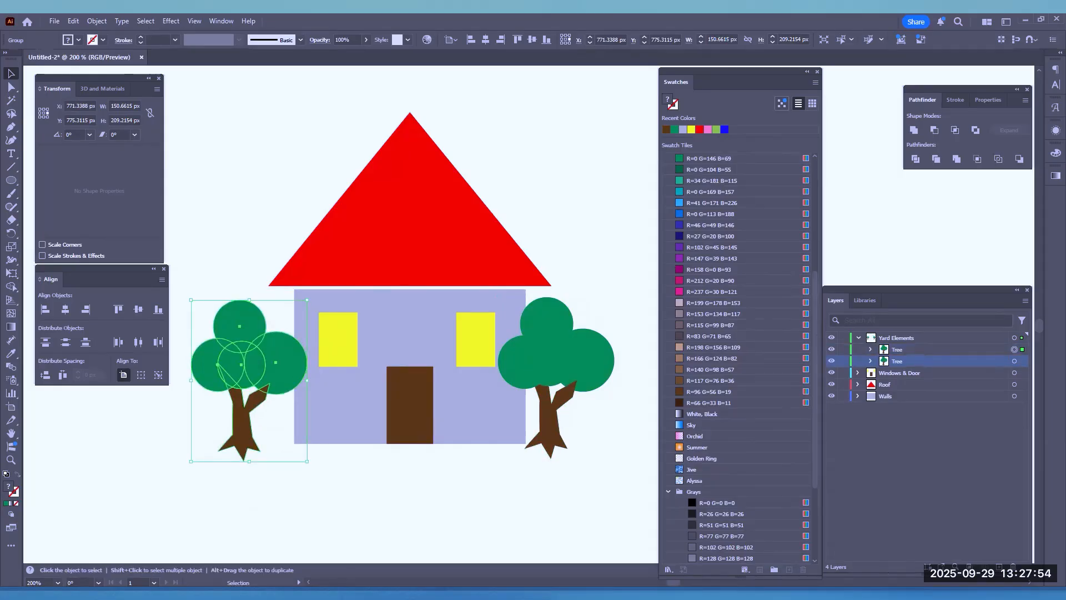